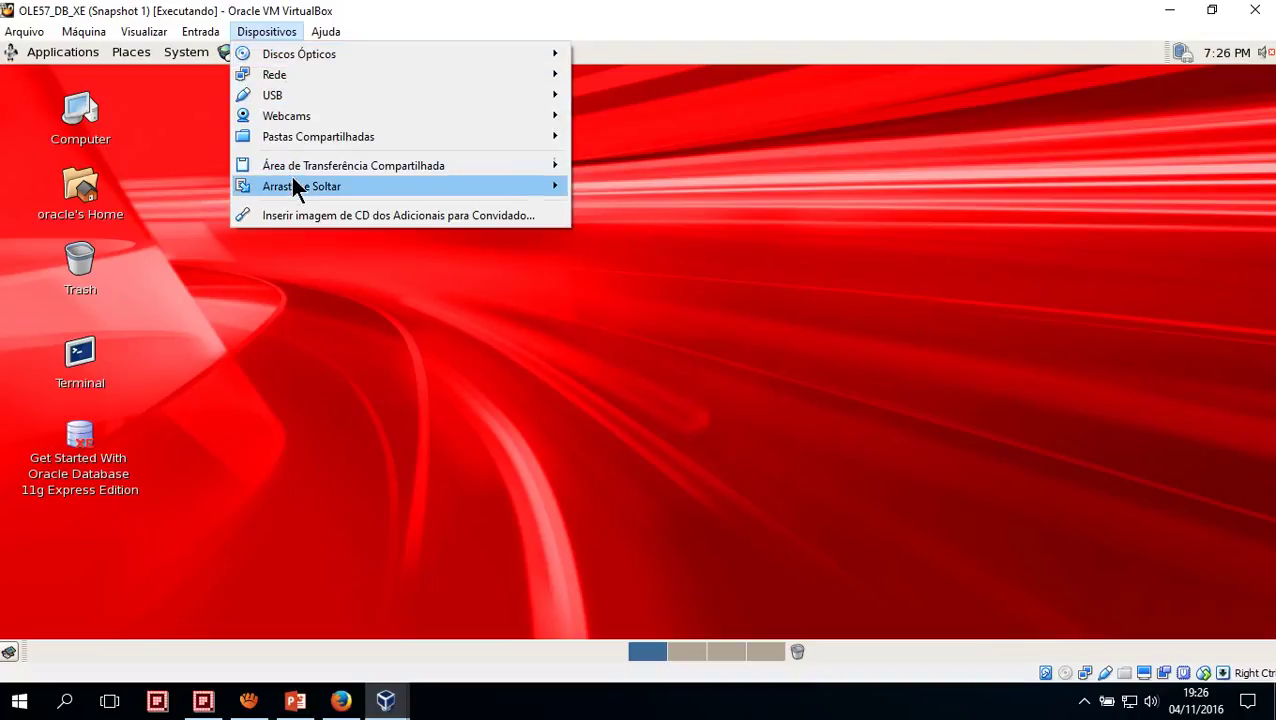
# Set the OLE57_DB_XE shared clipboard to Bi-direcional from the Dispositivos menu
pyautogui.moveTo(300, 165)
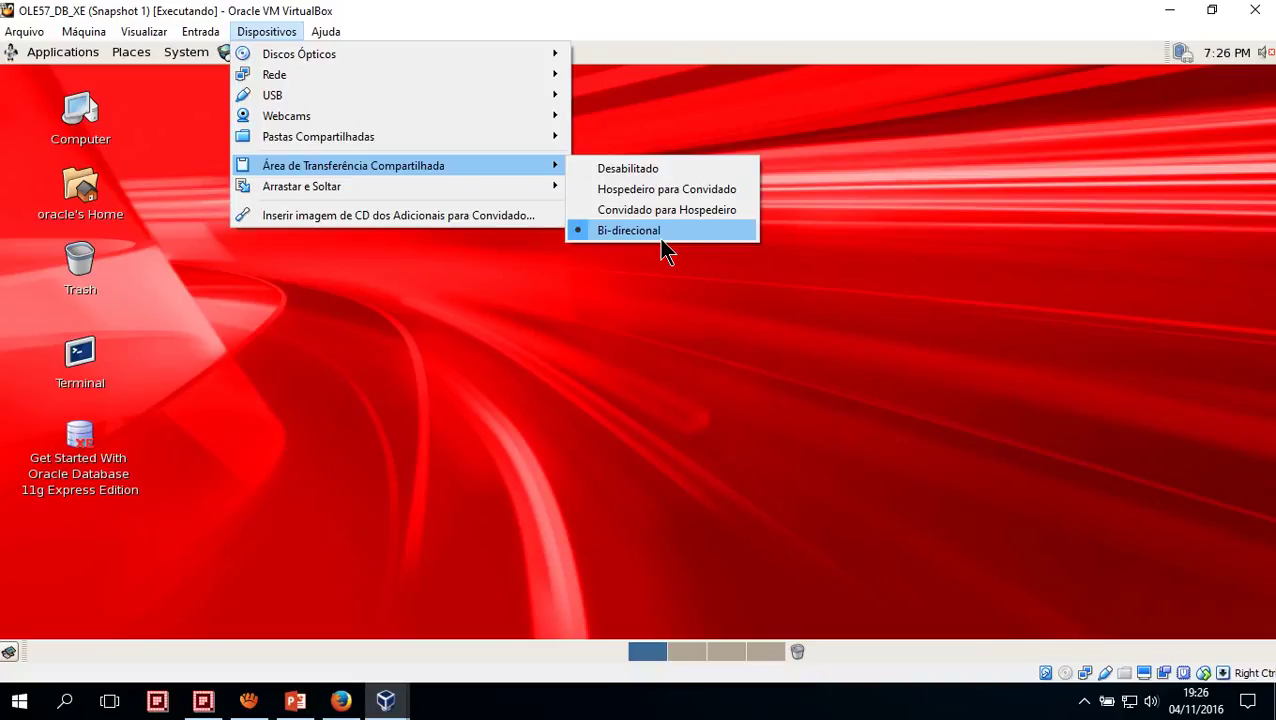
pyautogui.click(678, 439)
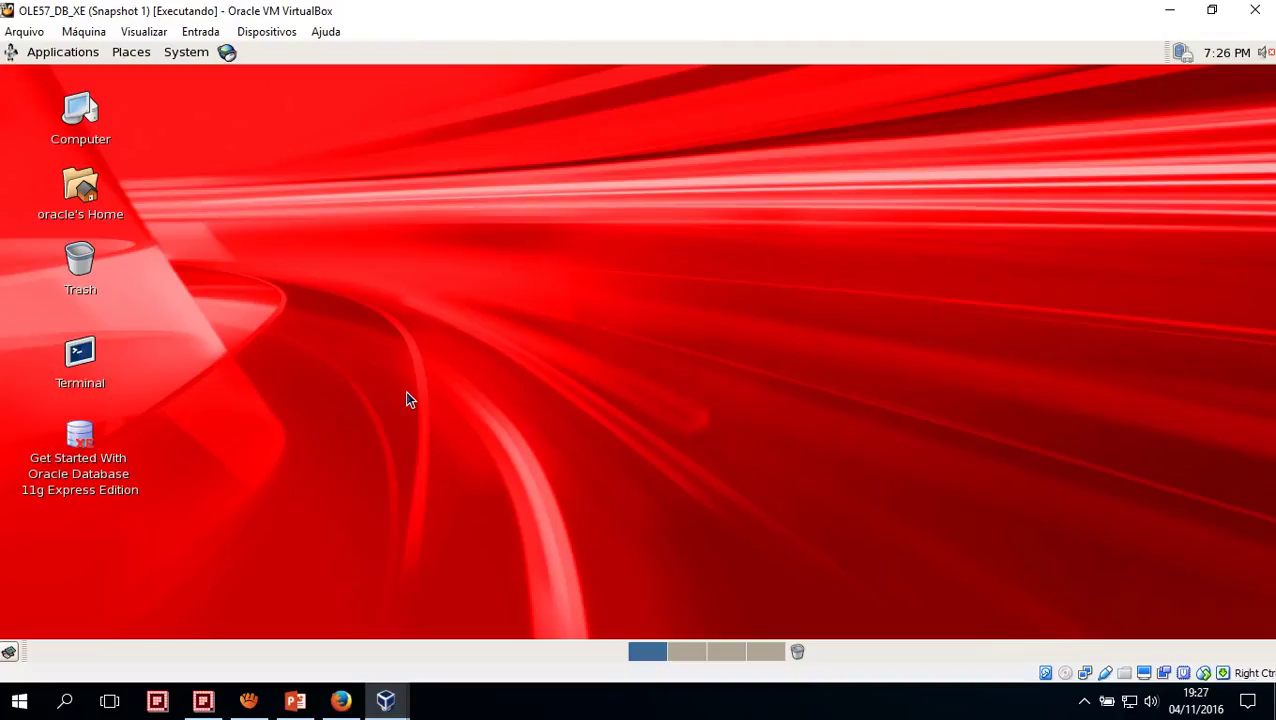
# Change the guest keyboard layout to Brazilian (ABNT2), authorising with the root password
pyautogui.click(185, 61)
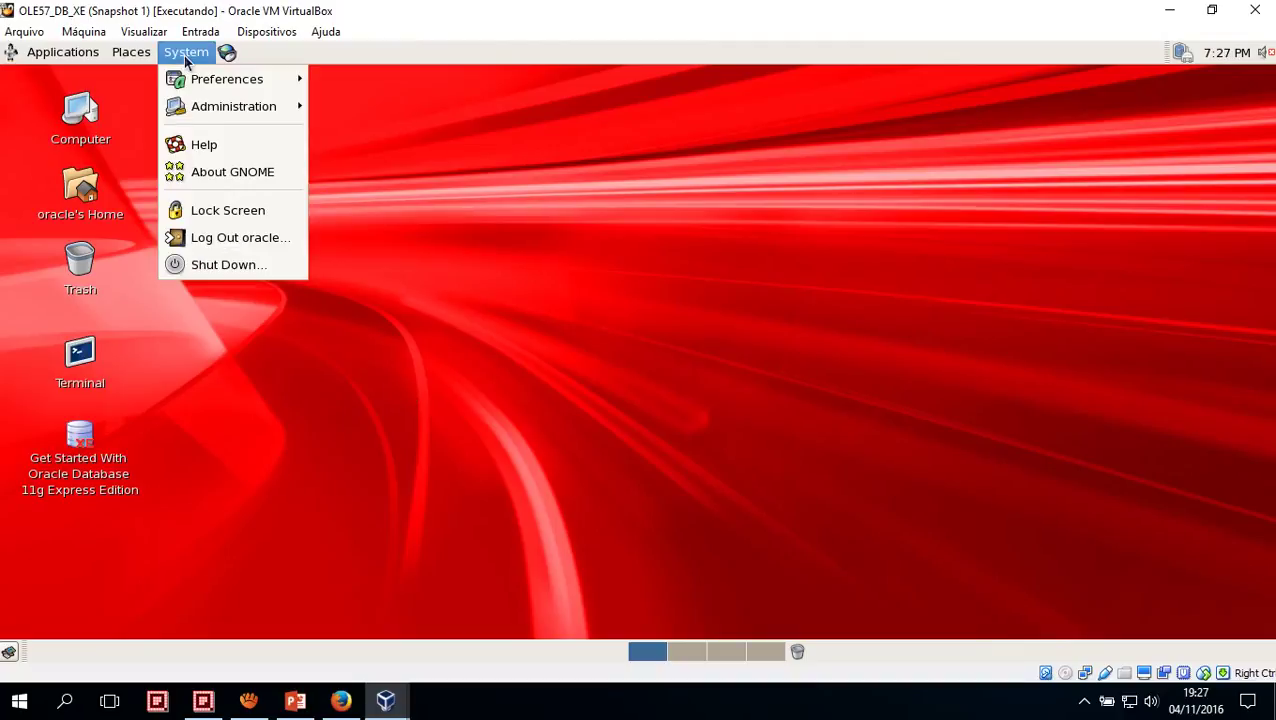
pyautogui.moveTo(201, 118)
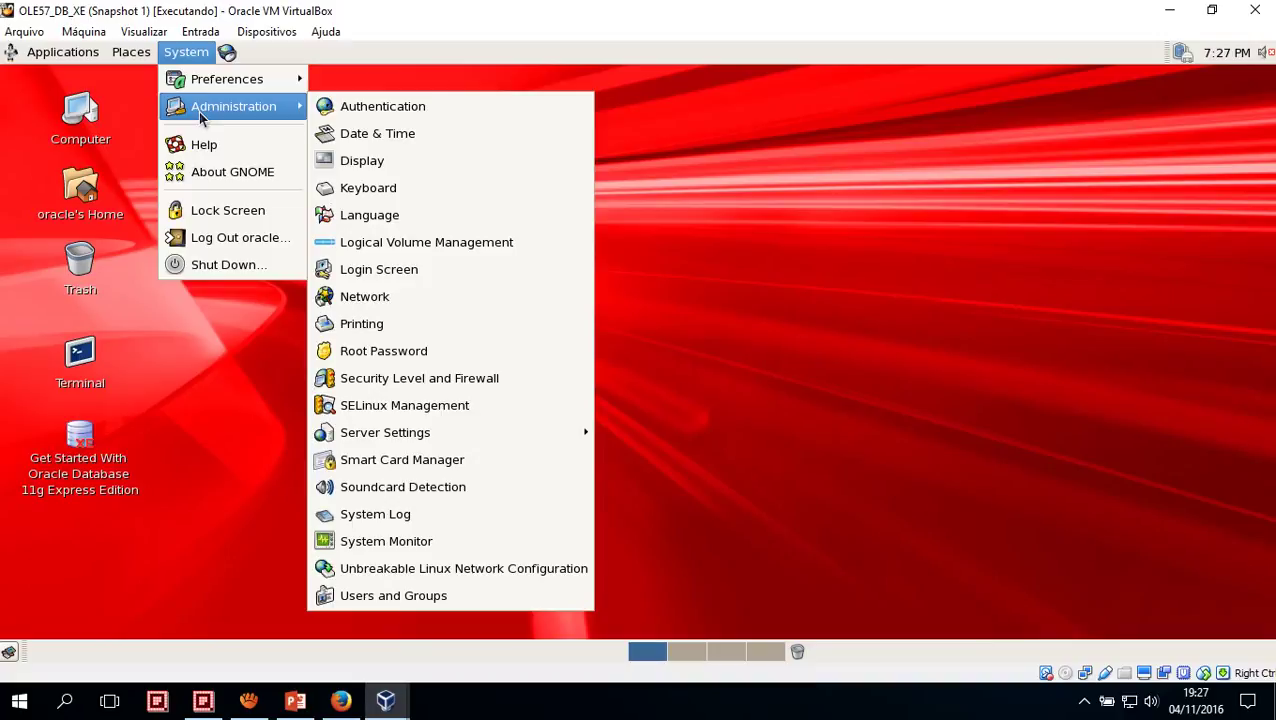
pyautogui.click(352, 197)
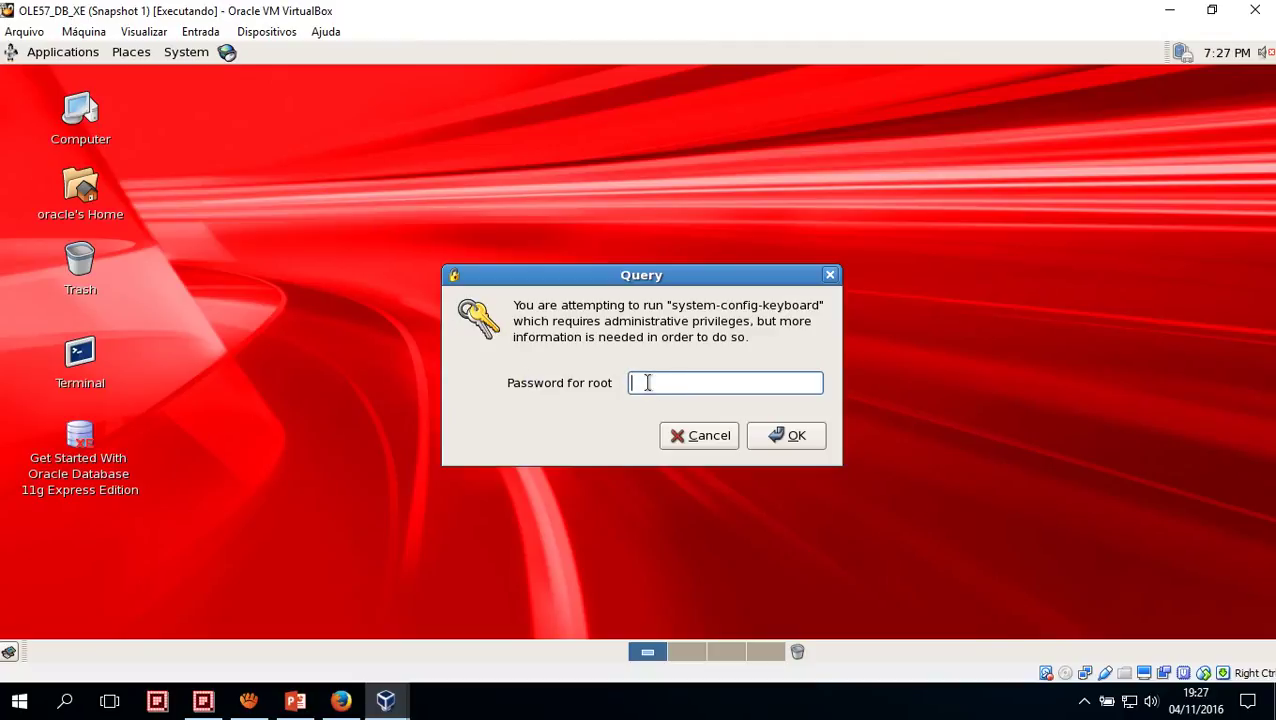
pyautogui.write('oracle')
pyautogui.press('Return')
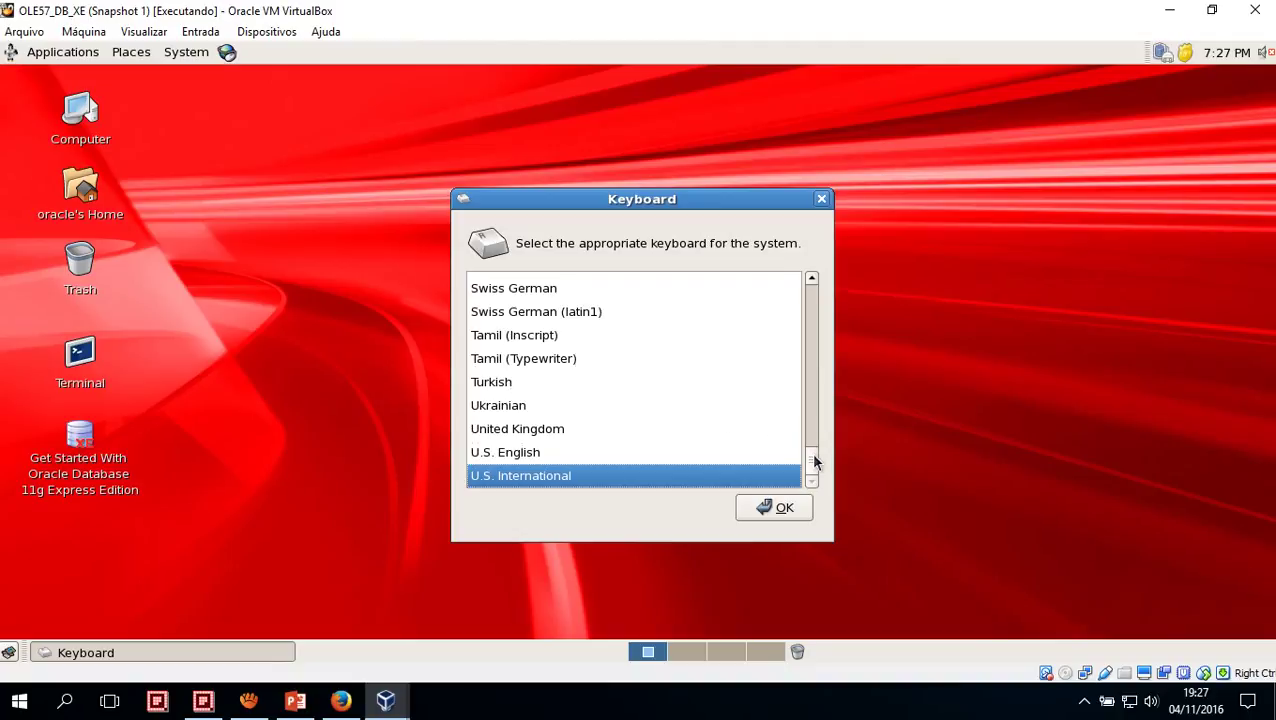
pyautogui.moveTo(814, 461); pyautogui.dragTo(813, 290)
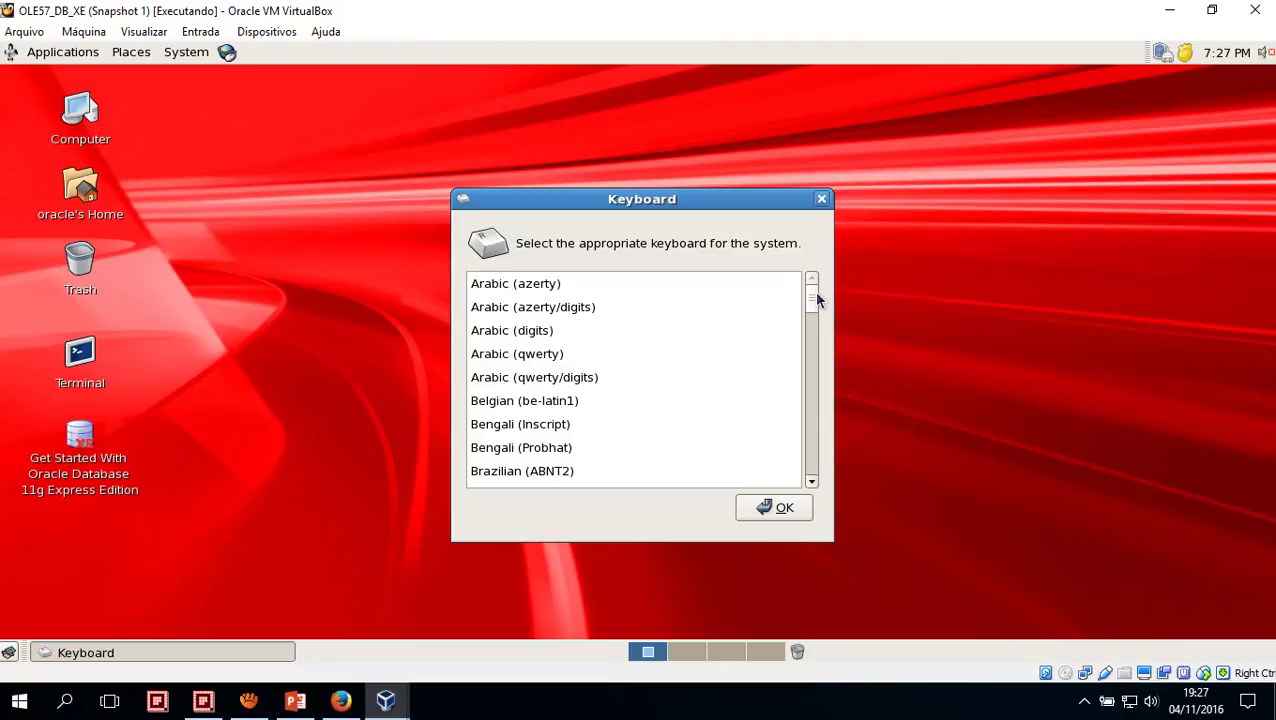
pyautogui.moveTo(816, 294); pyautogui.dragTo(813, 315)
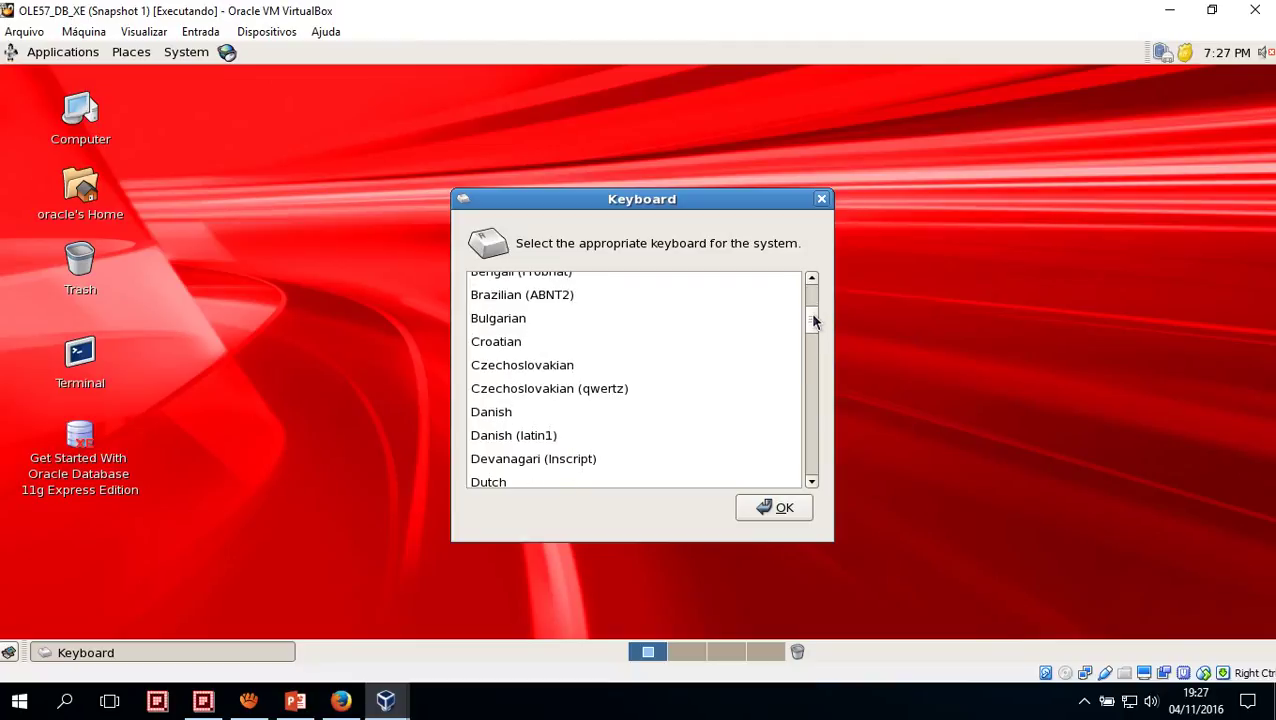
pyautogui.click(559, 297)
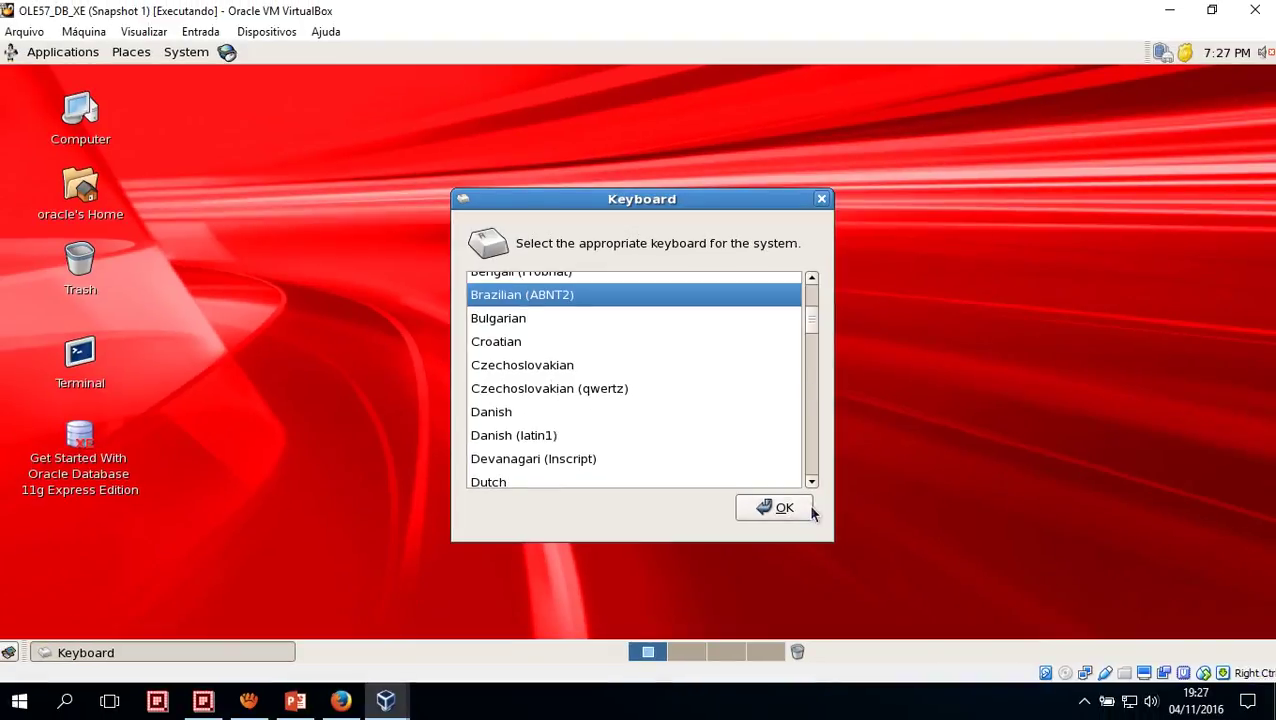
pyautogui.click(822, 200)
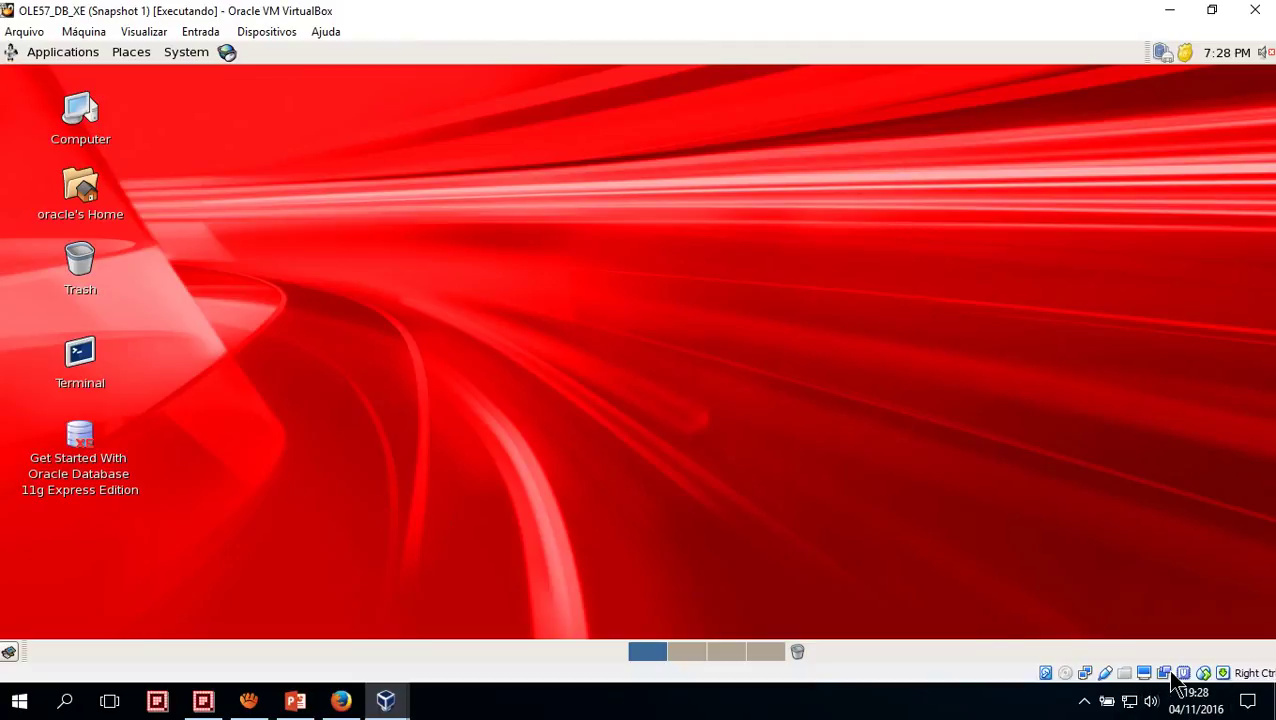
pyautogui.click(186, 52)
pyautogui.moveTo(186, 87)
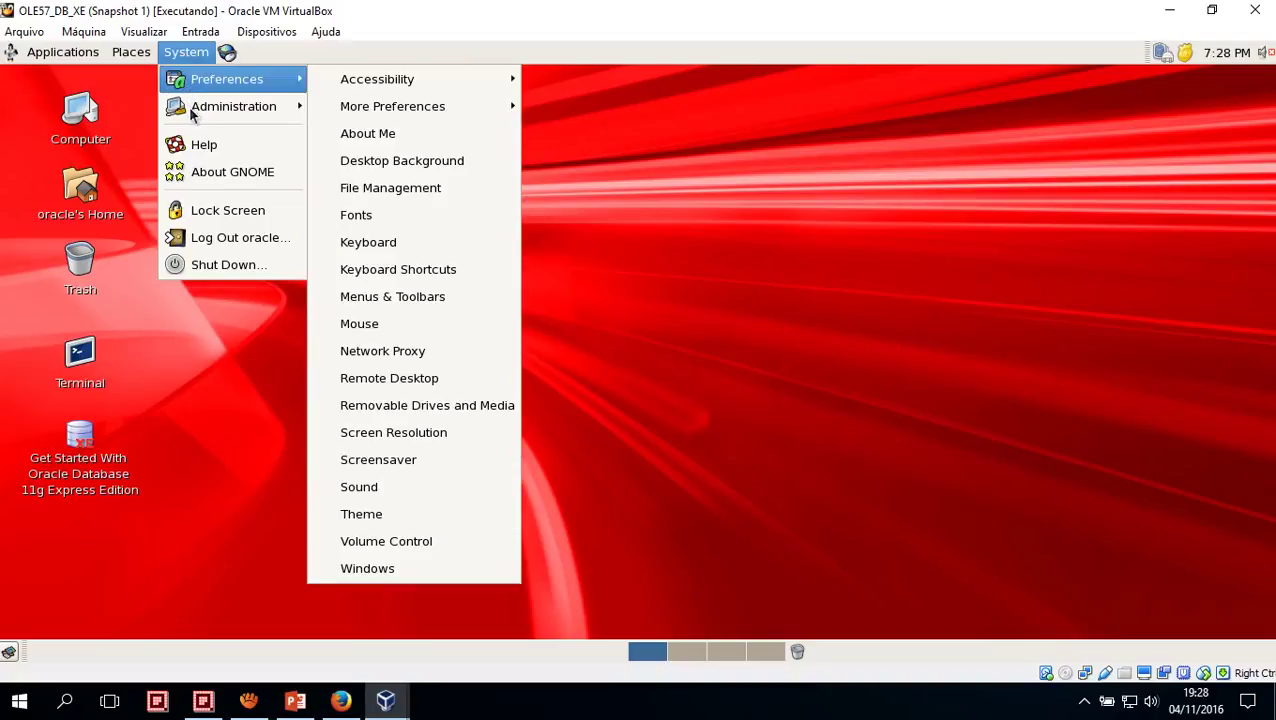
pyautogui.moveTo(256, 112)
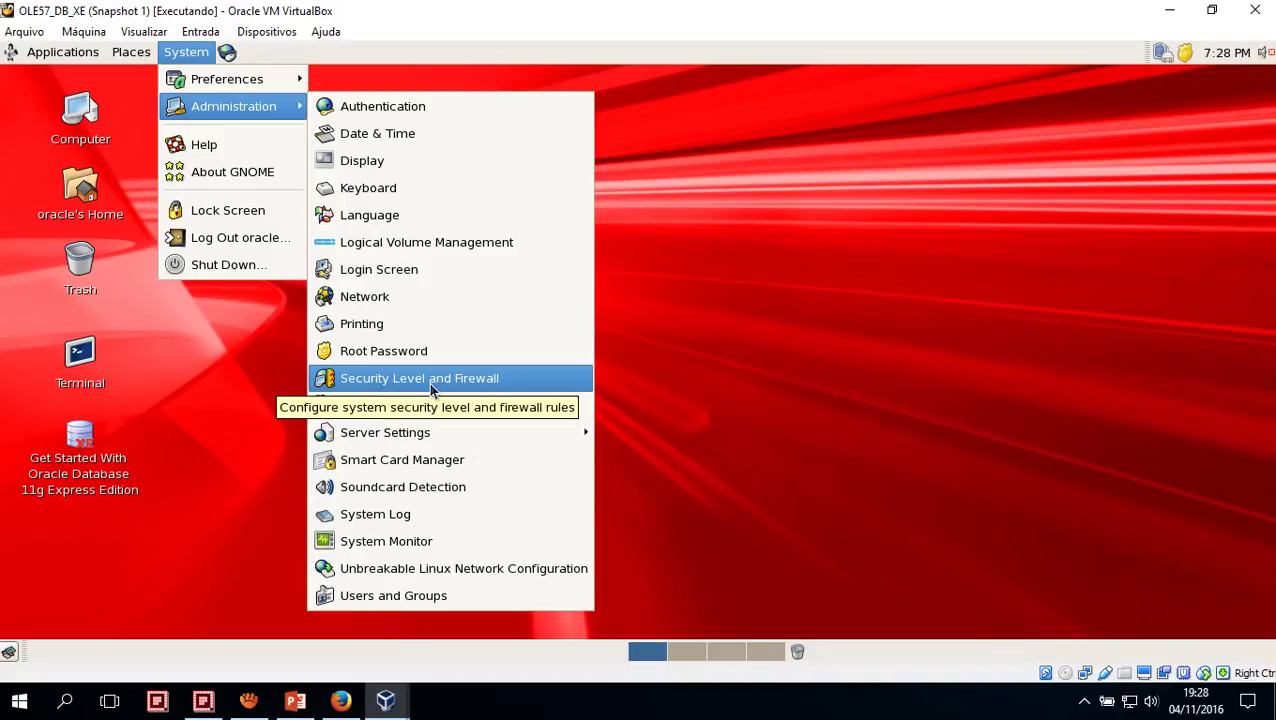
pyautogui.click(432, 388)
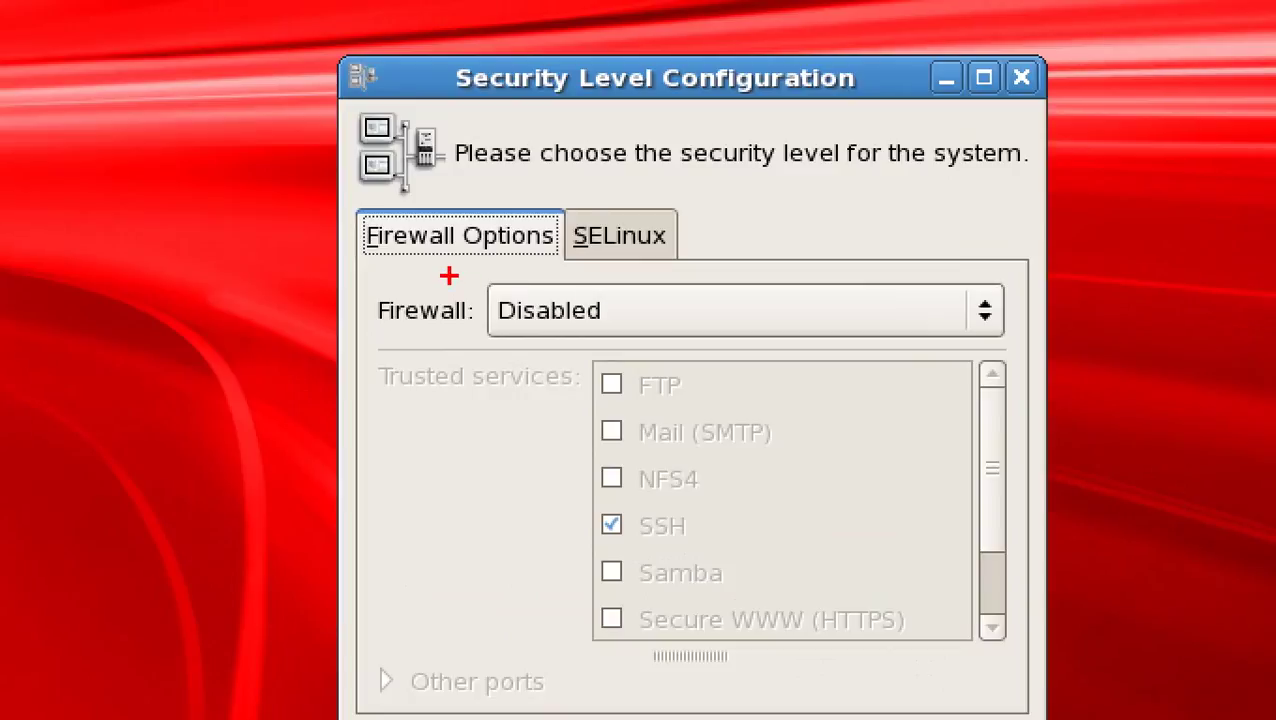
pyautogui.moveTo(447, 271)
pyautogui.mouseDown()
pyautogui.moveTo(889, 357)
pyautogui.moveTo(1013, 362)
pyautogui.mouseUp()
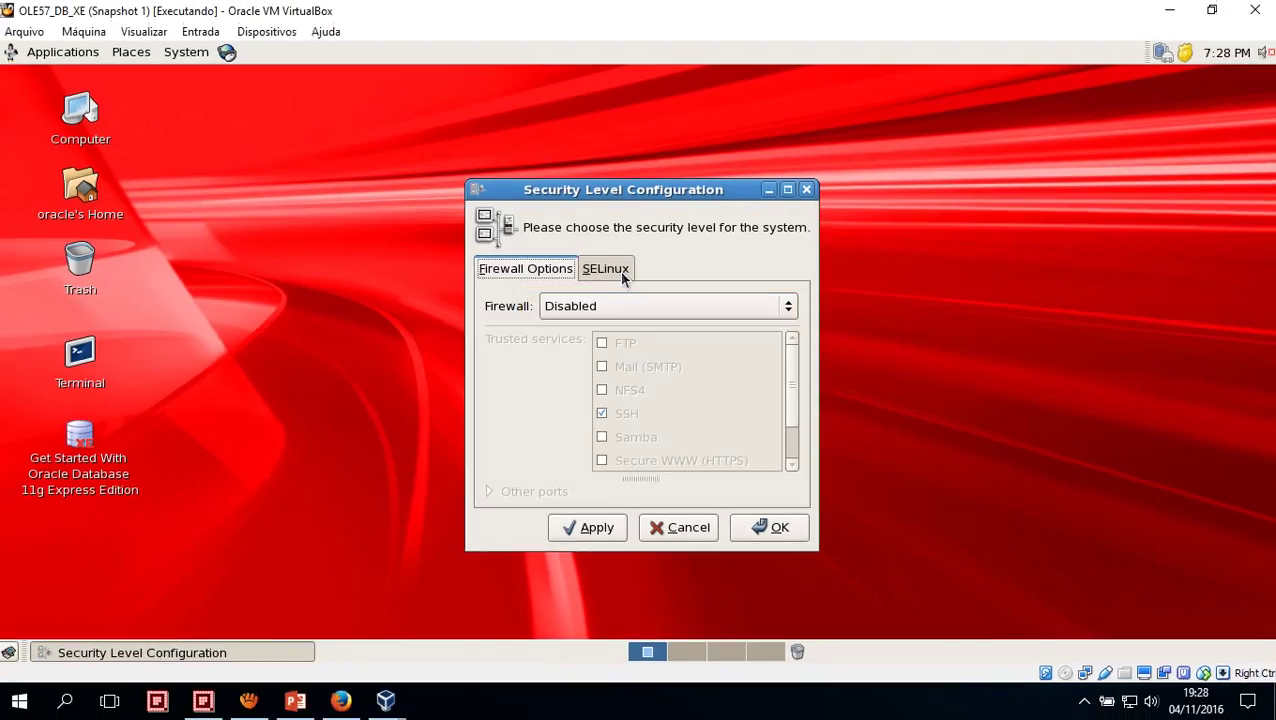
pyautogui.click(619, 235)
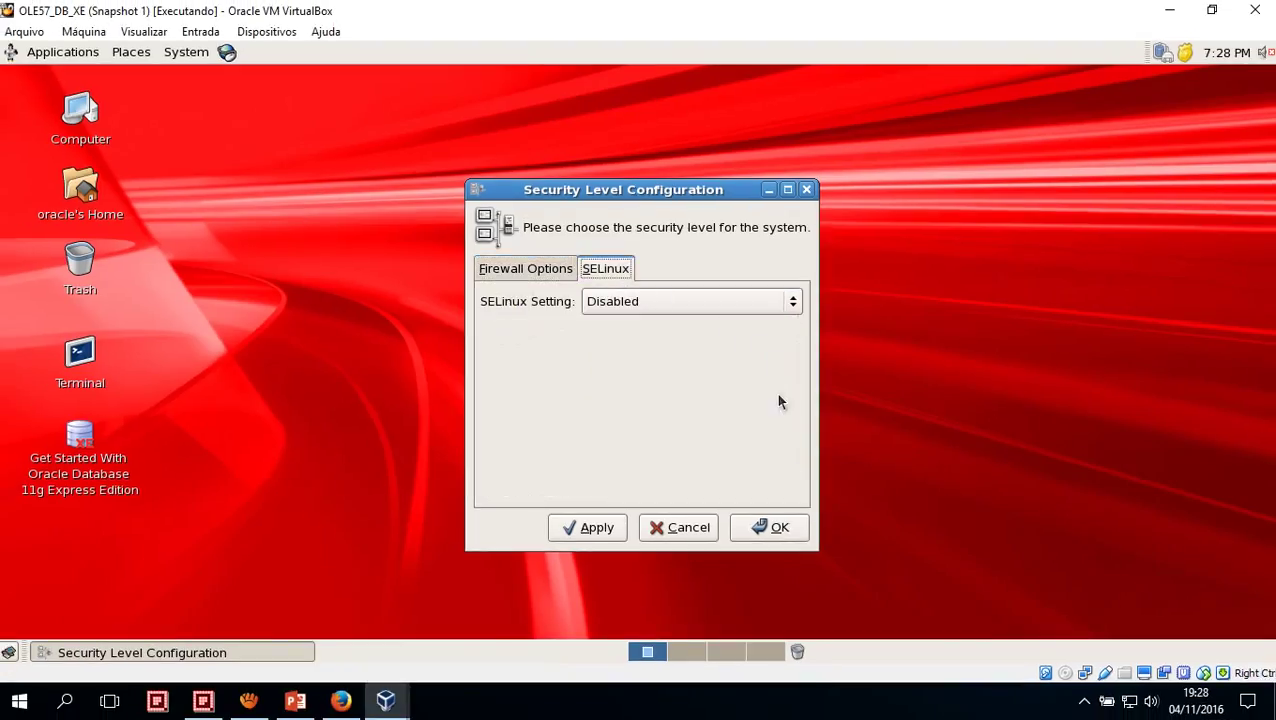
pyautogui.click(813, 690)
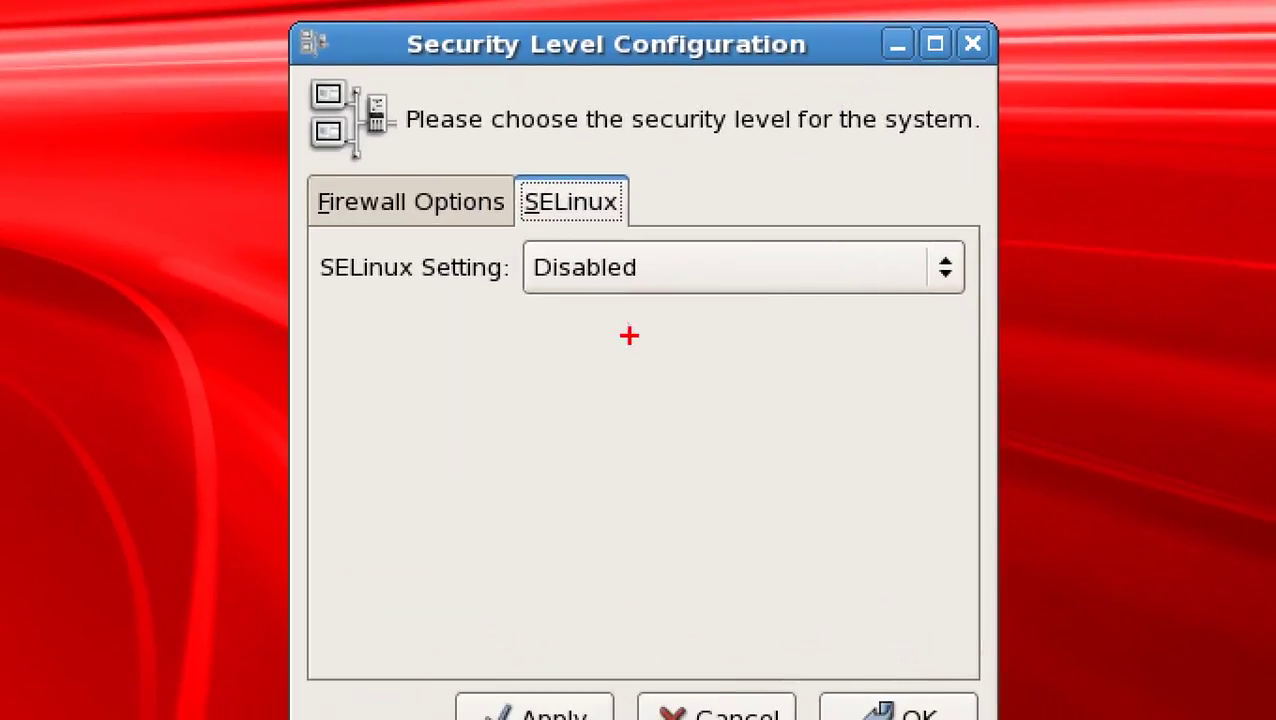
pyautogui.moveTo(507, 165); pyautogui.dragTo(646, 233)
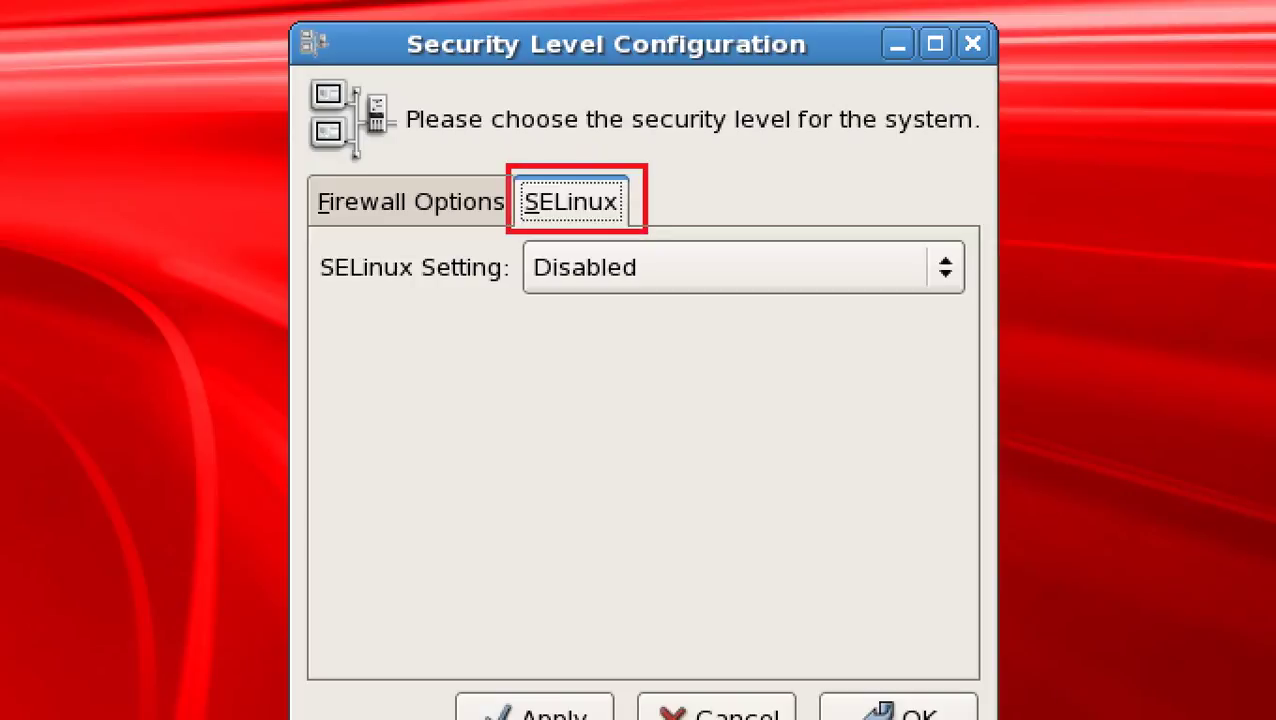
pyautogui.moveTo(646, 233); pyautogui.dragTo(629, 229)
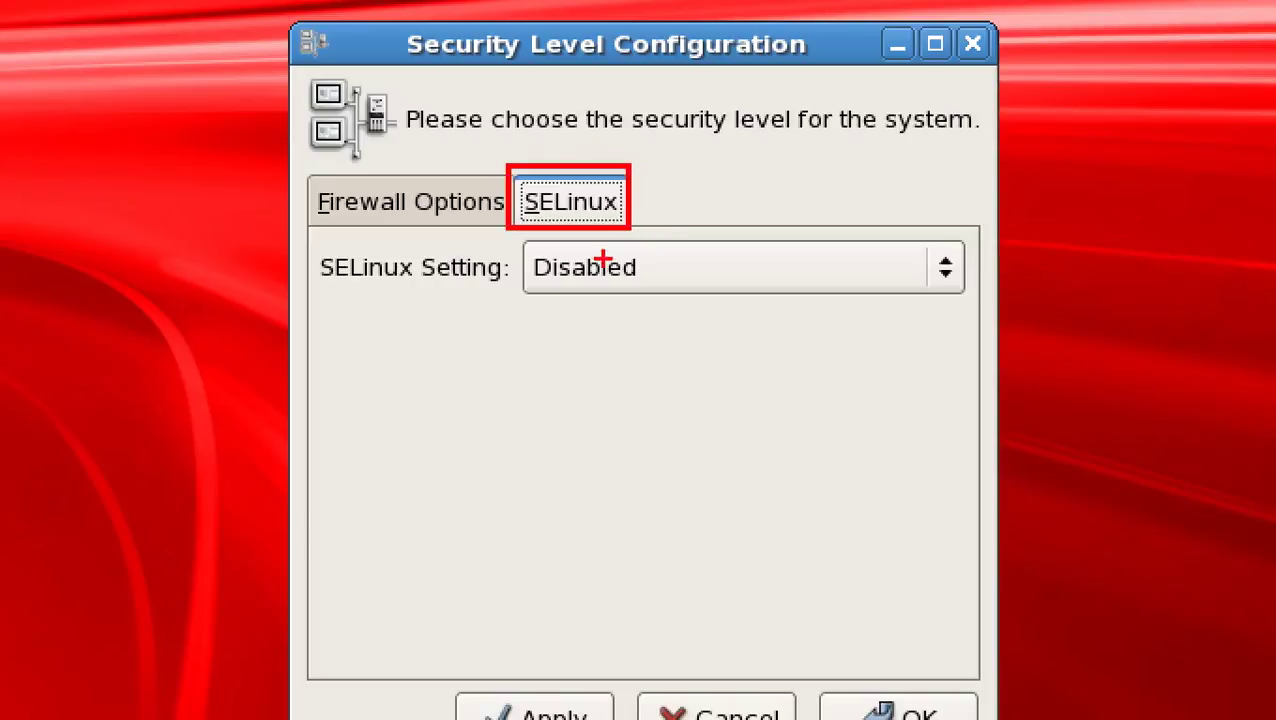
pyautogui.moveTo(503, 226); pyautogui.dragTo(970, 322)
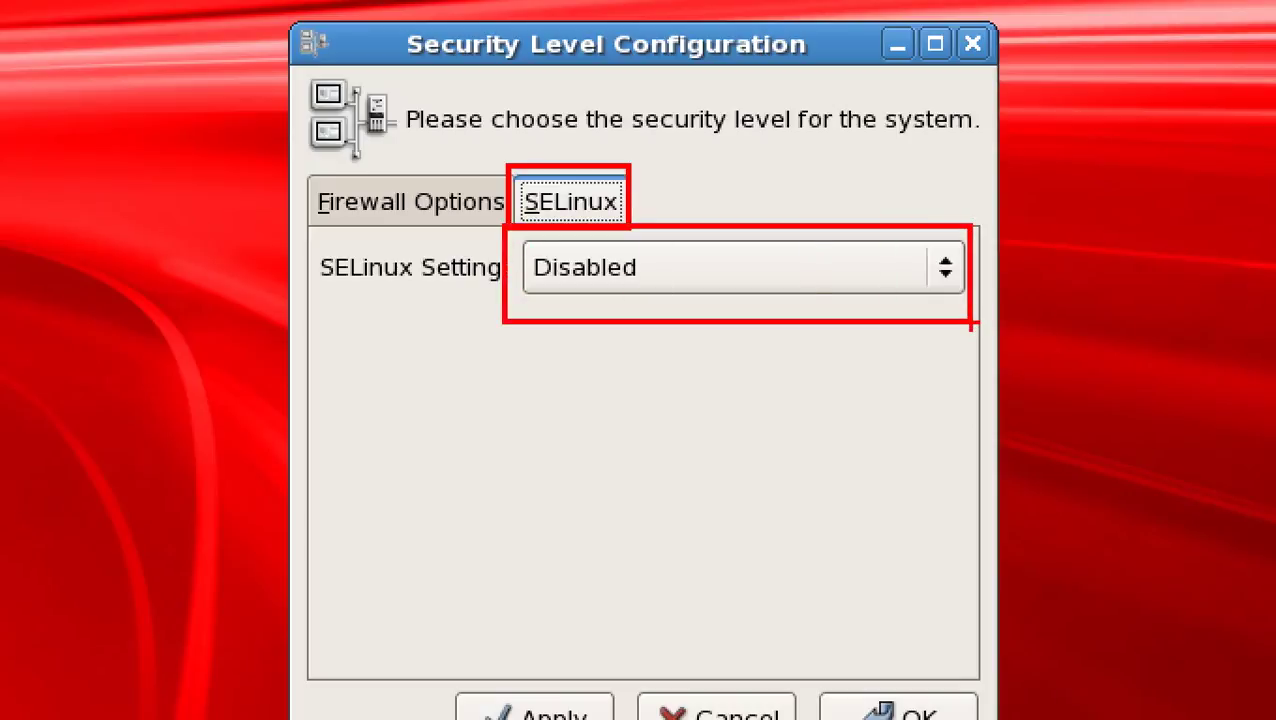
pyautogui.press('Escape')
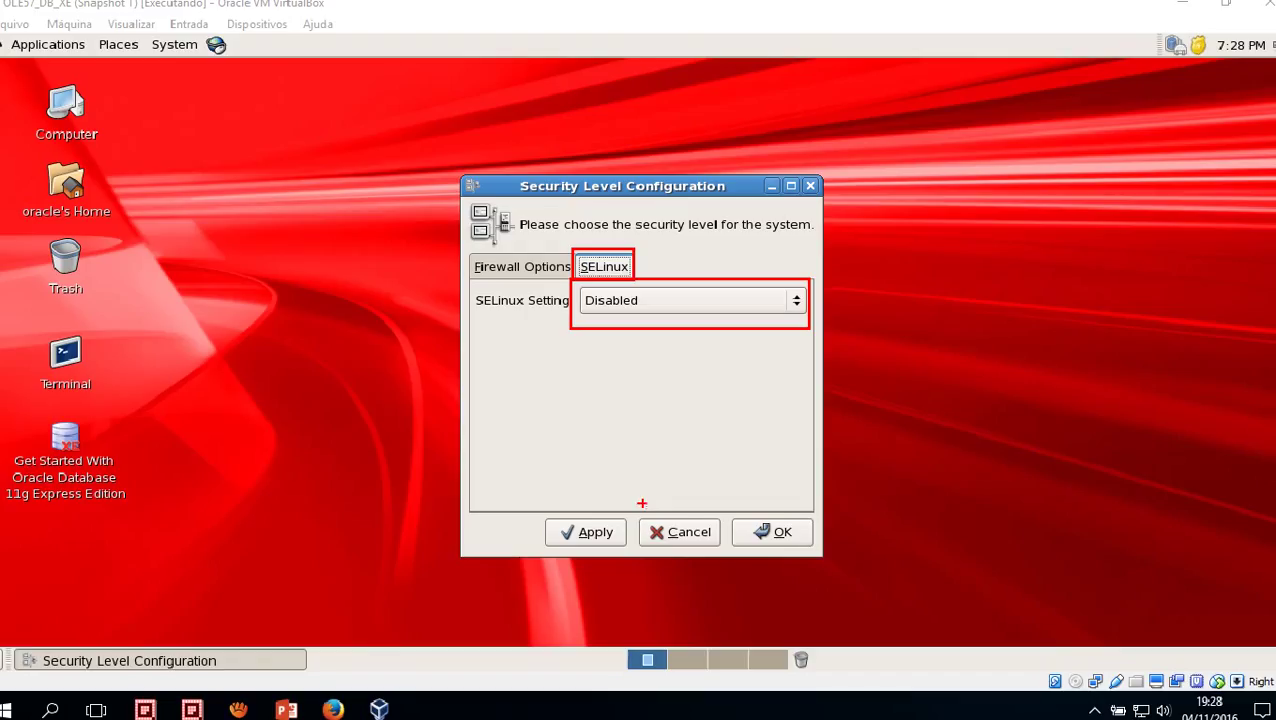
pyautogui.click(688, 527)
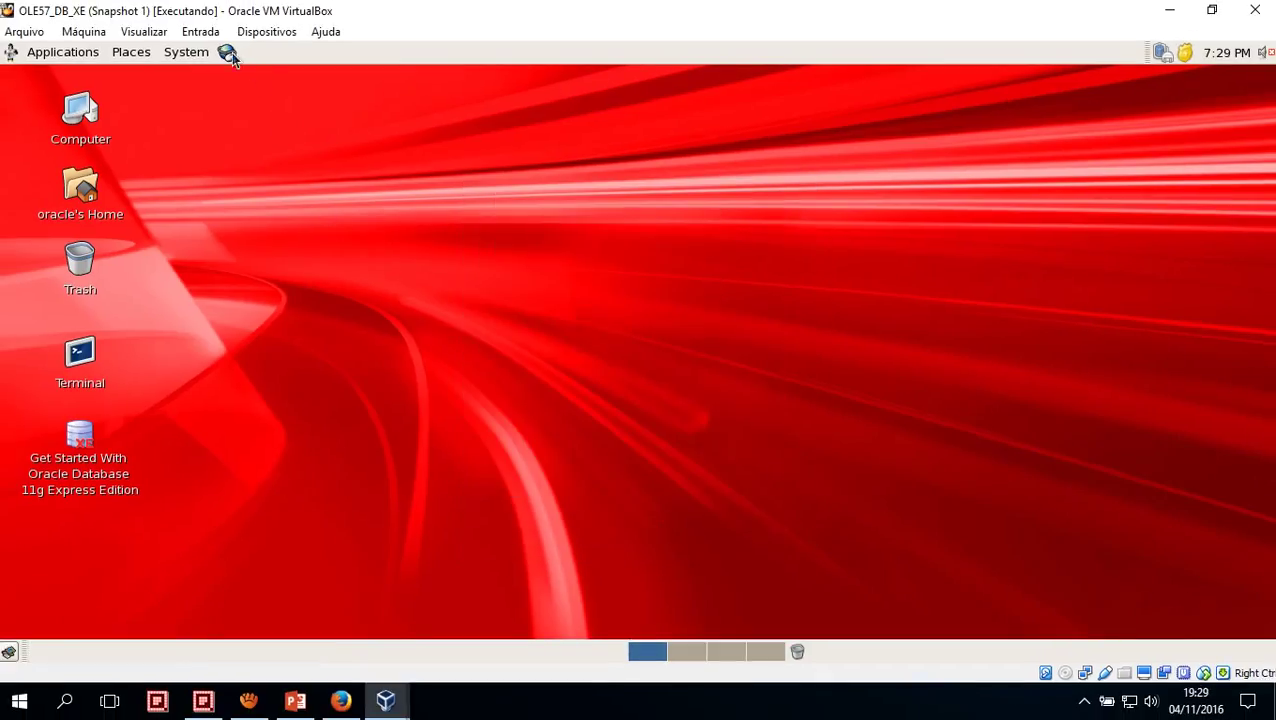
pyautogui.click(186, 53)
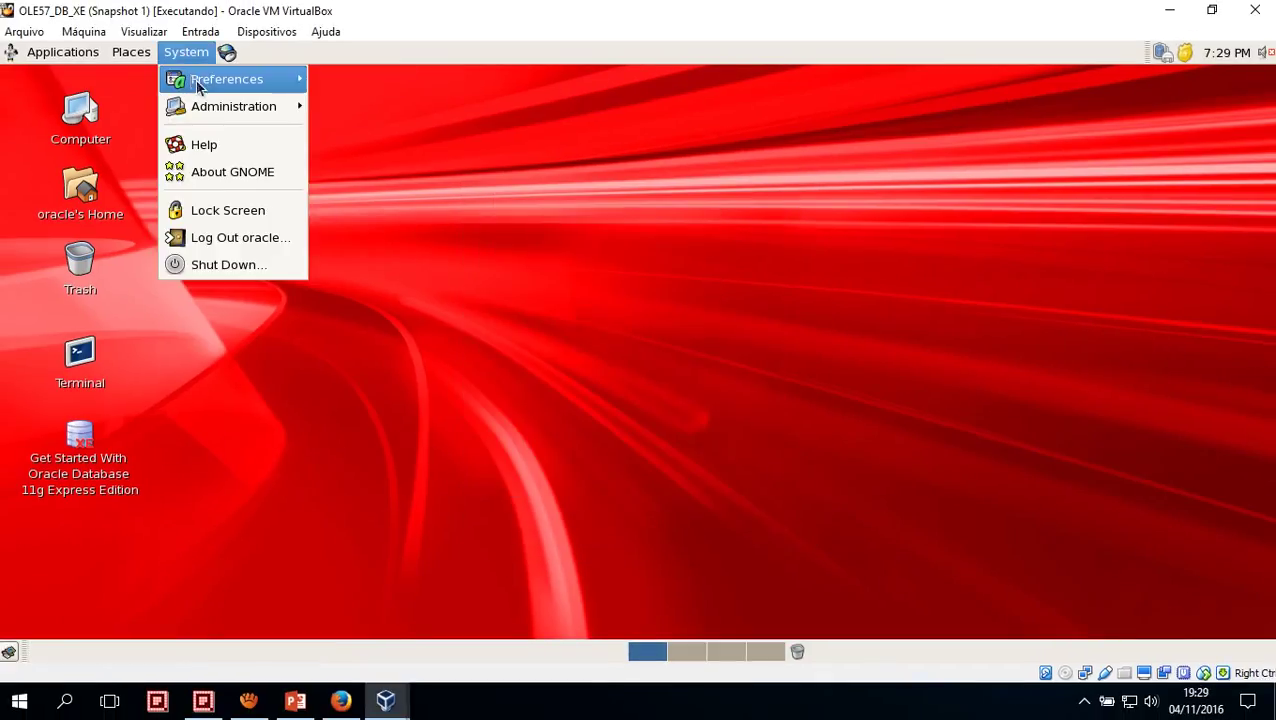
pyautogui.moveTo(240, 106)
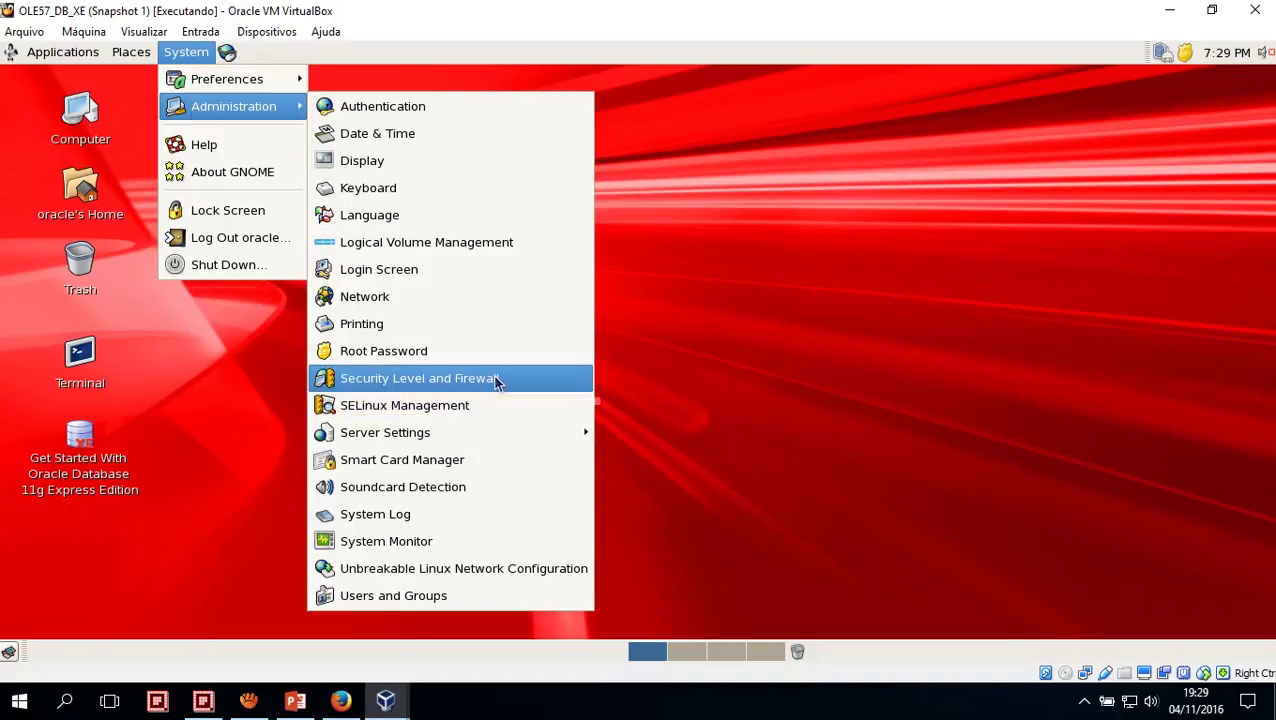
pyautogui.click(495, 380)
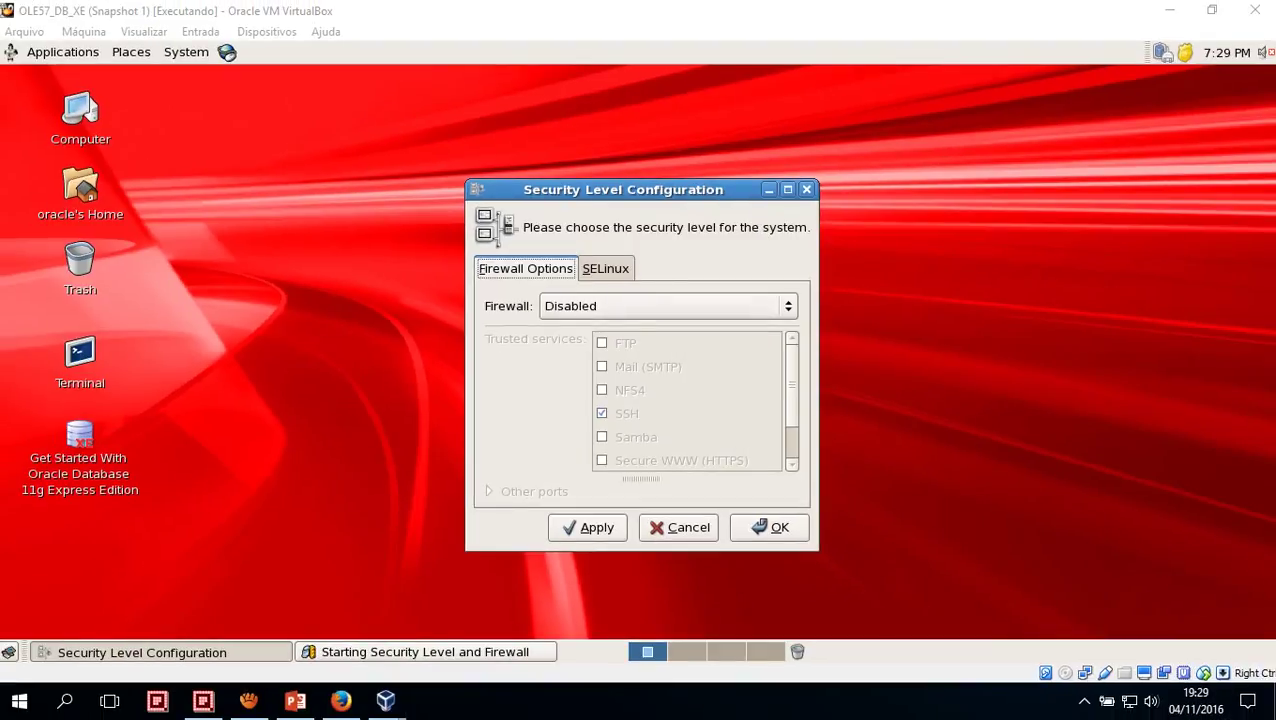
pyautogui.click(700, 530)
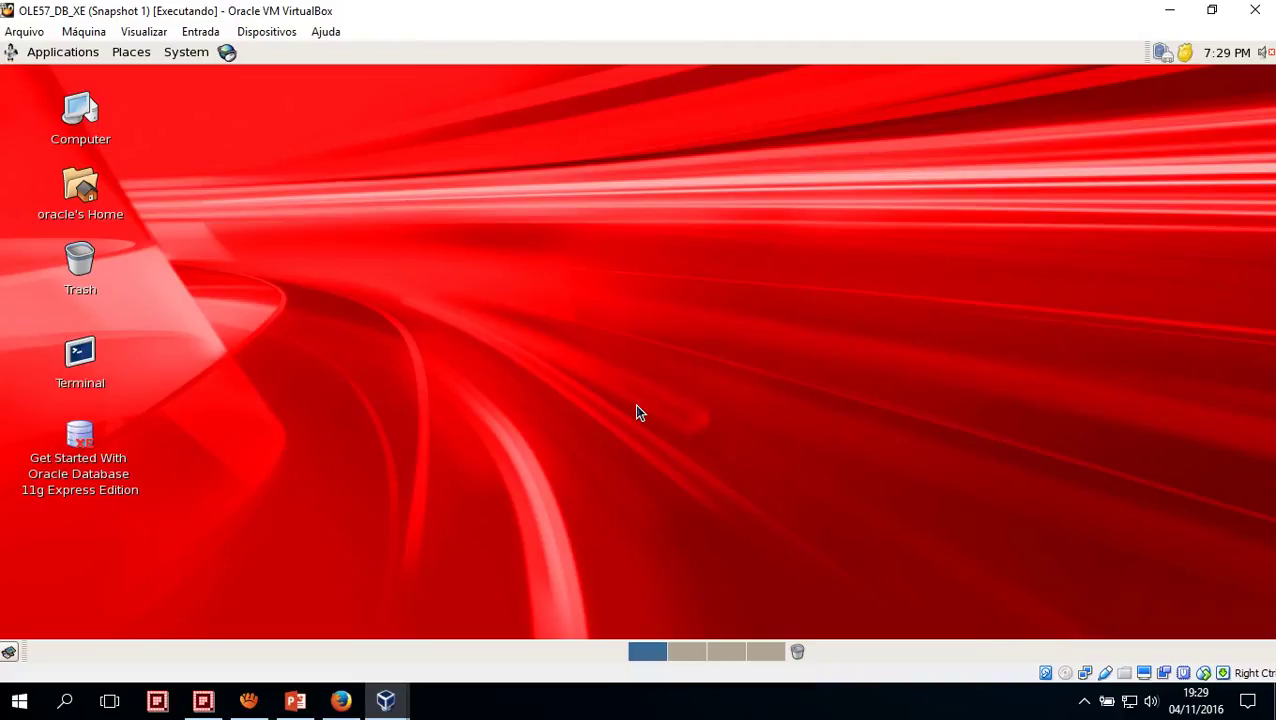
# Bring the VirtualBox Manager forward and open Configurações for OLE57_DB_XE
pyautogui.click(383, 704)
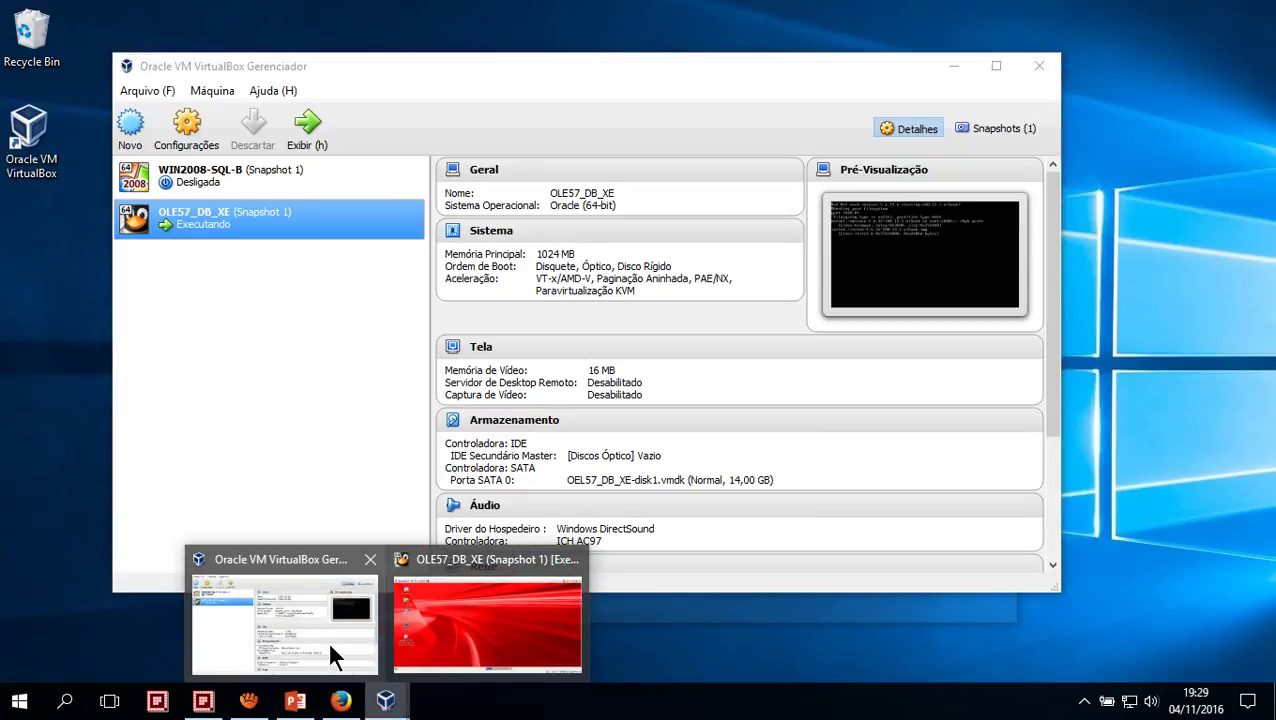
pyautogui.click(328, 642)
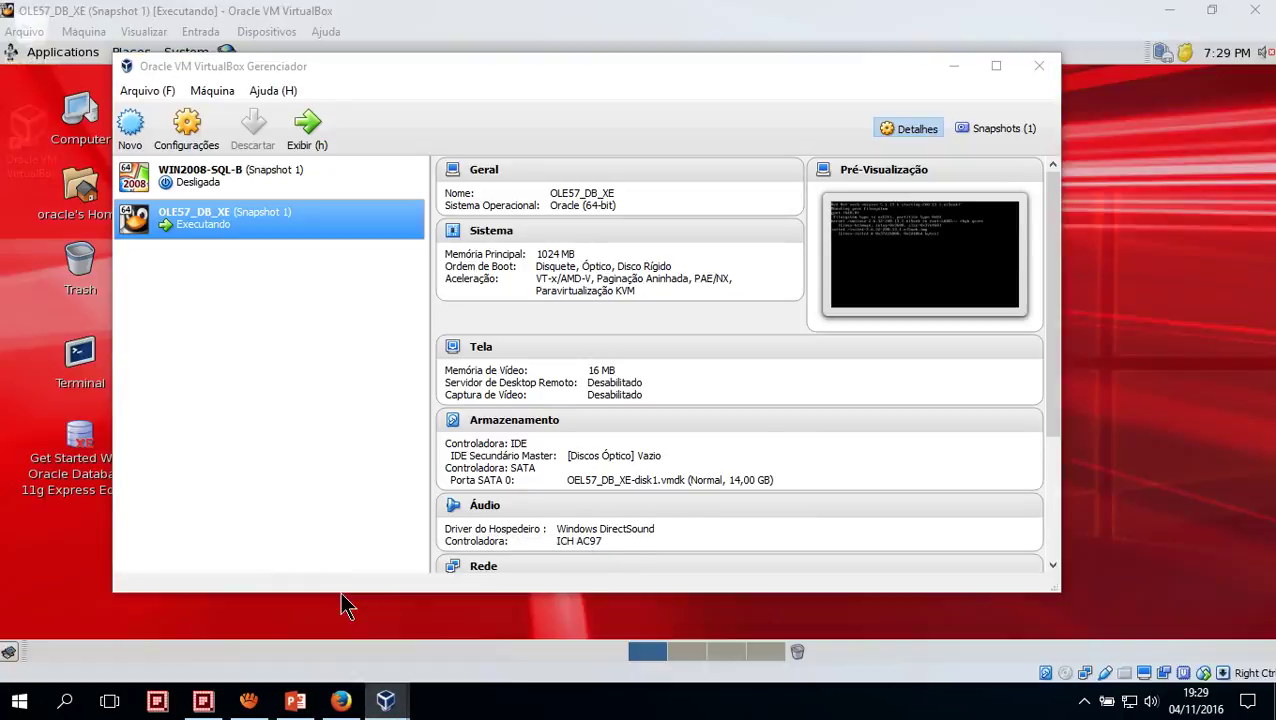
pyautogui.moveTo(235, 66); pyautogui.dragTo(306, 64)
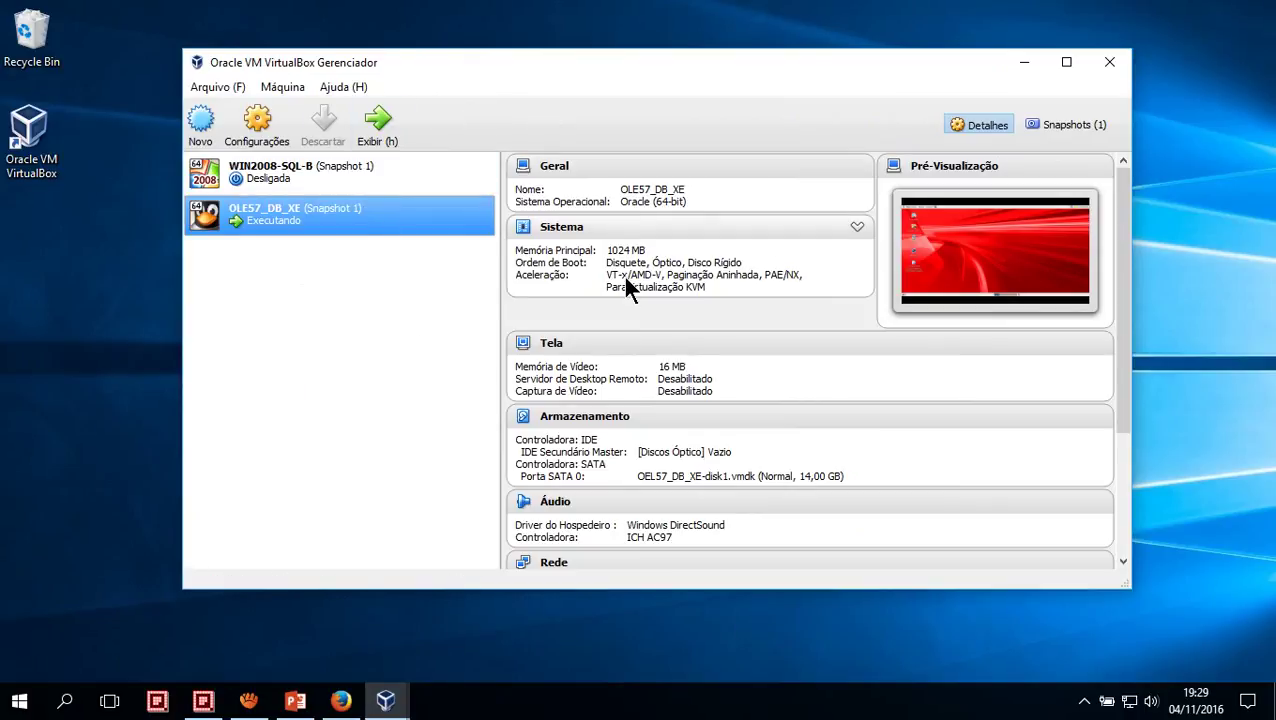
pyautogui.click(279, 145)
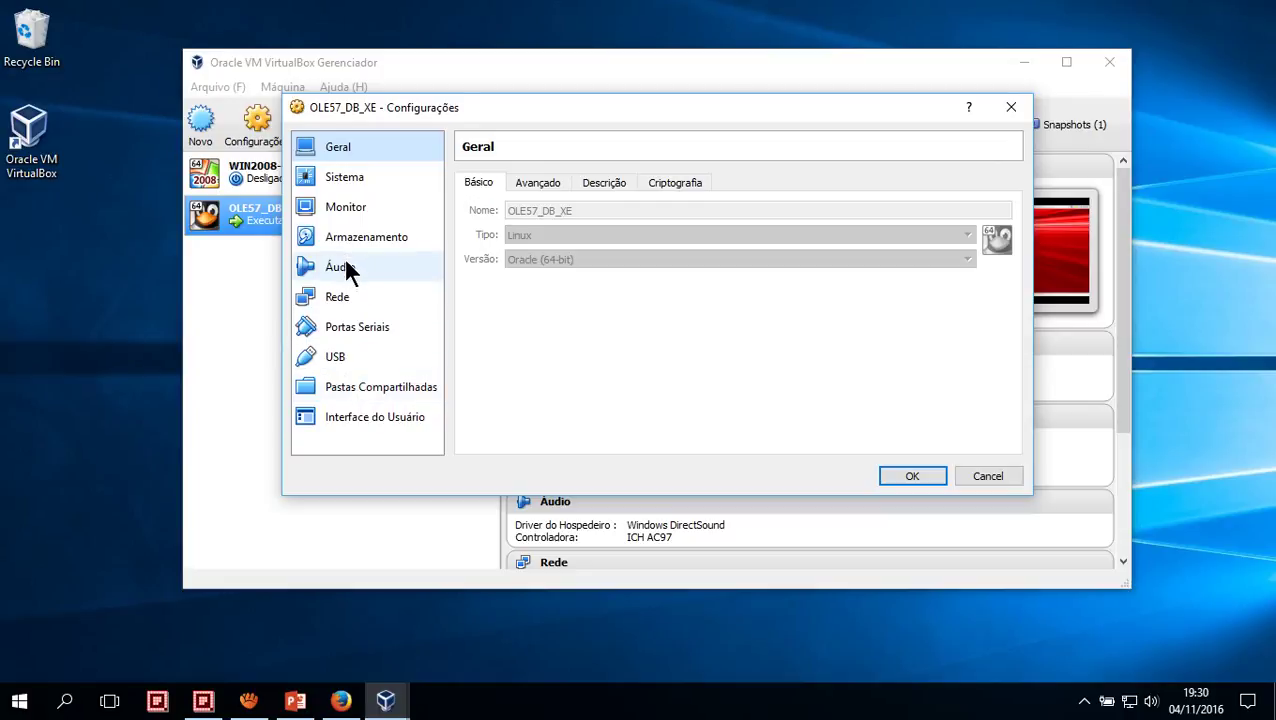
# Switch Adaptador 1 from NAT to Placa em modo Bridge on the Broadcom NetLink card and save
pyautogui.click(348, 298)
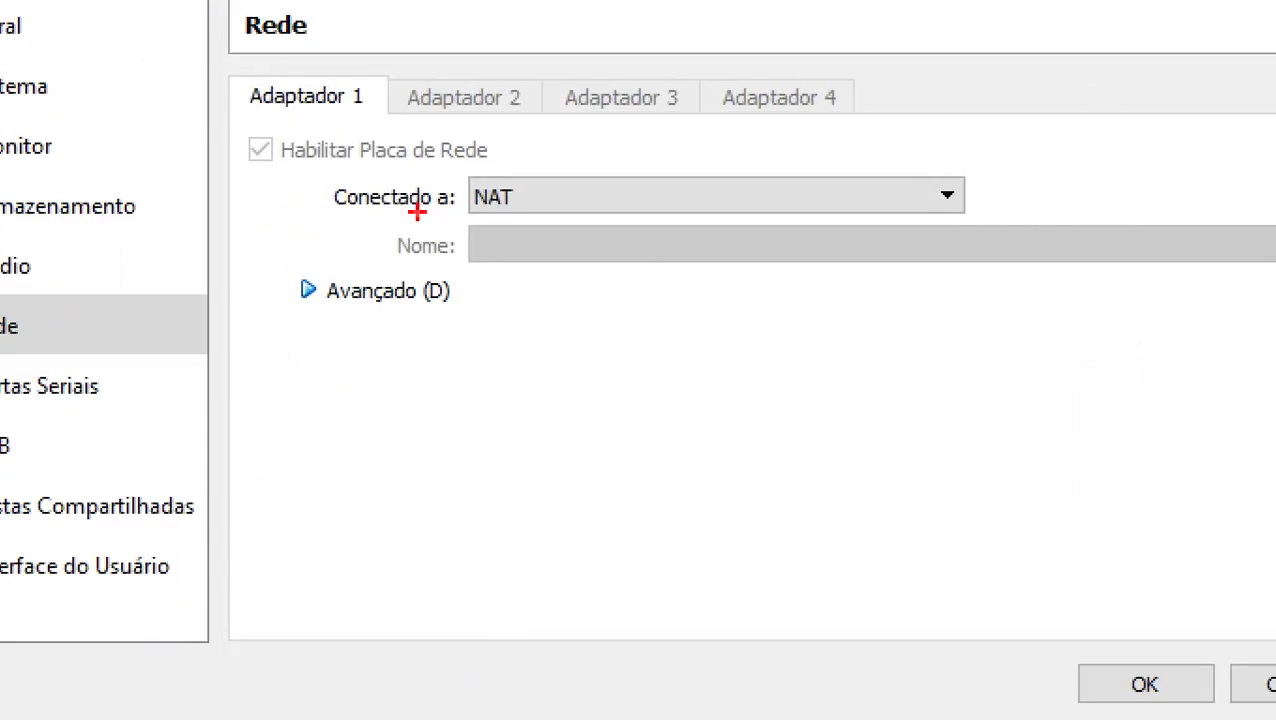
pyautogui.moveTo(320, 161)
pyautogui.mouseDown()
pyautogui.moveTo(765, 222)
pyautogui.moveTo(975, 214)
pyautogui.moveTo(980, 227)
pyautogui.mouseUp()
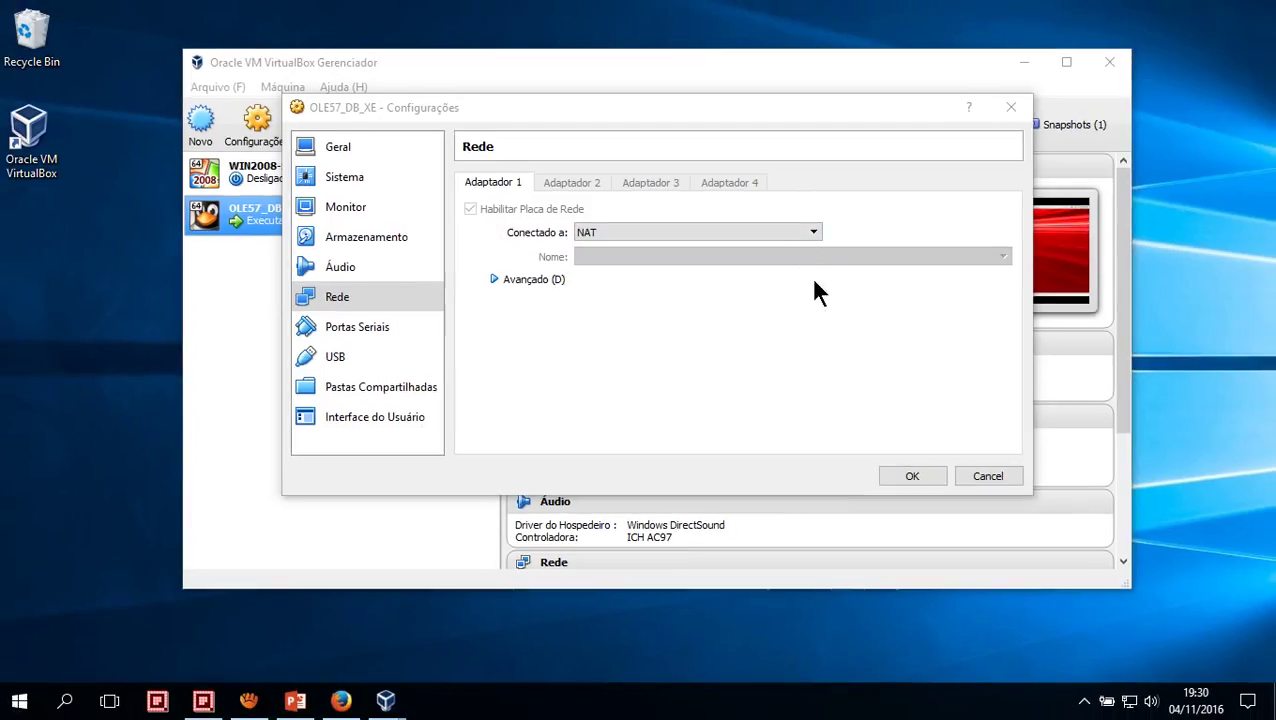
pyautogui.click(812, 232)
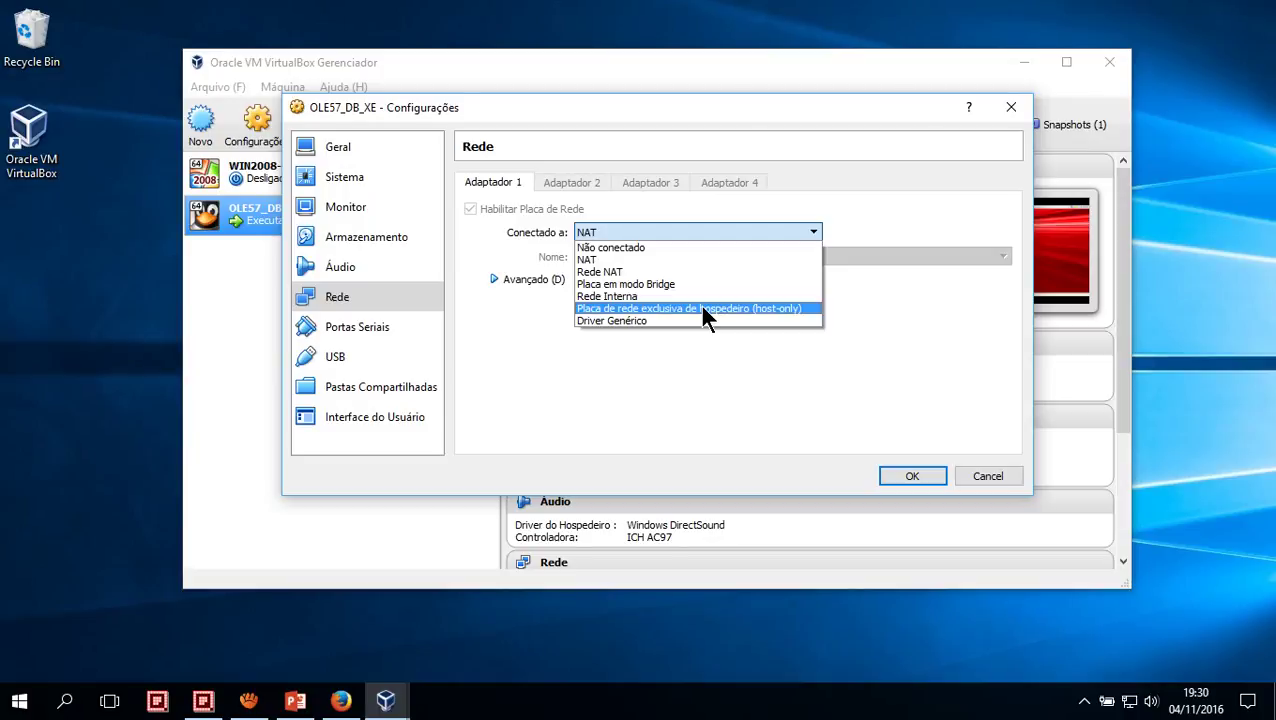
pyautogui.click(634, 285)
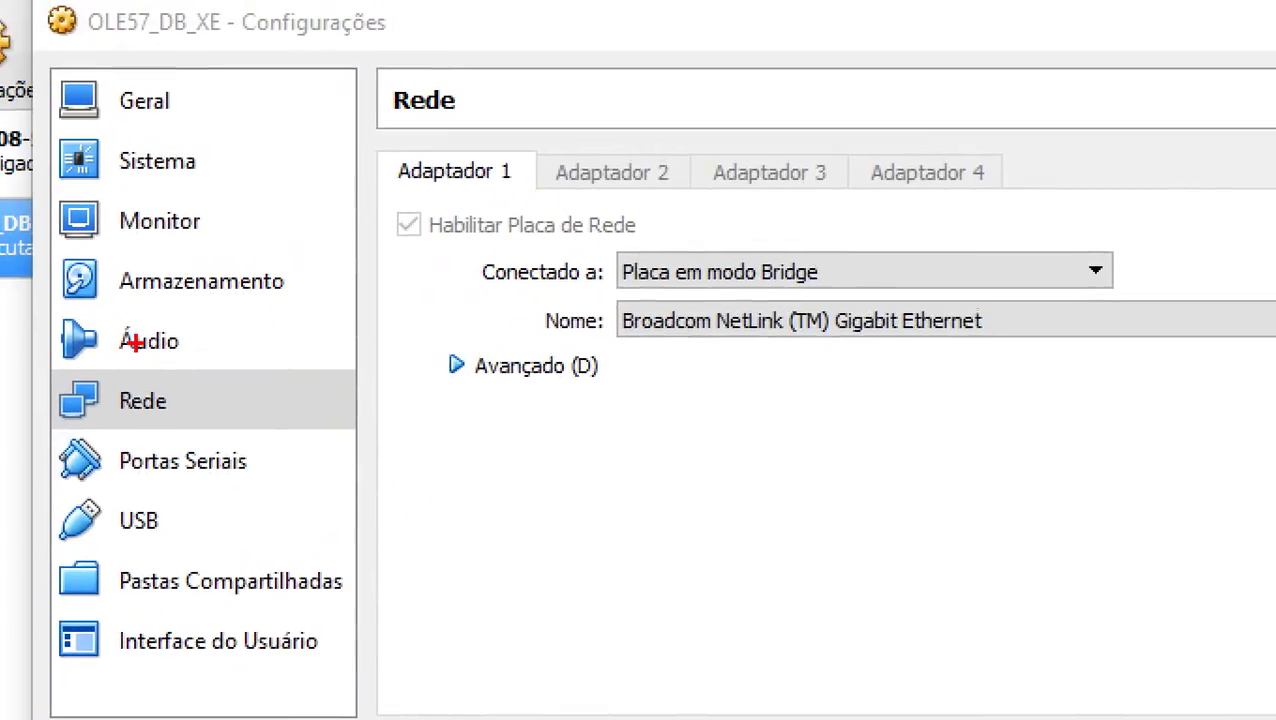
pyautogui.moveTo(15, 357); pyautogui.dragTo(401, 431)
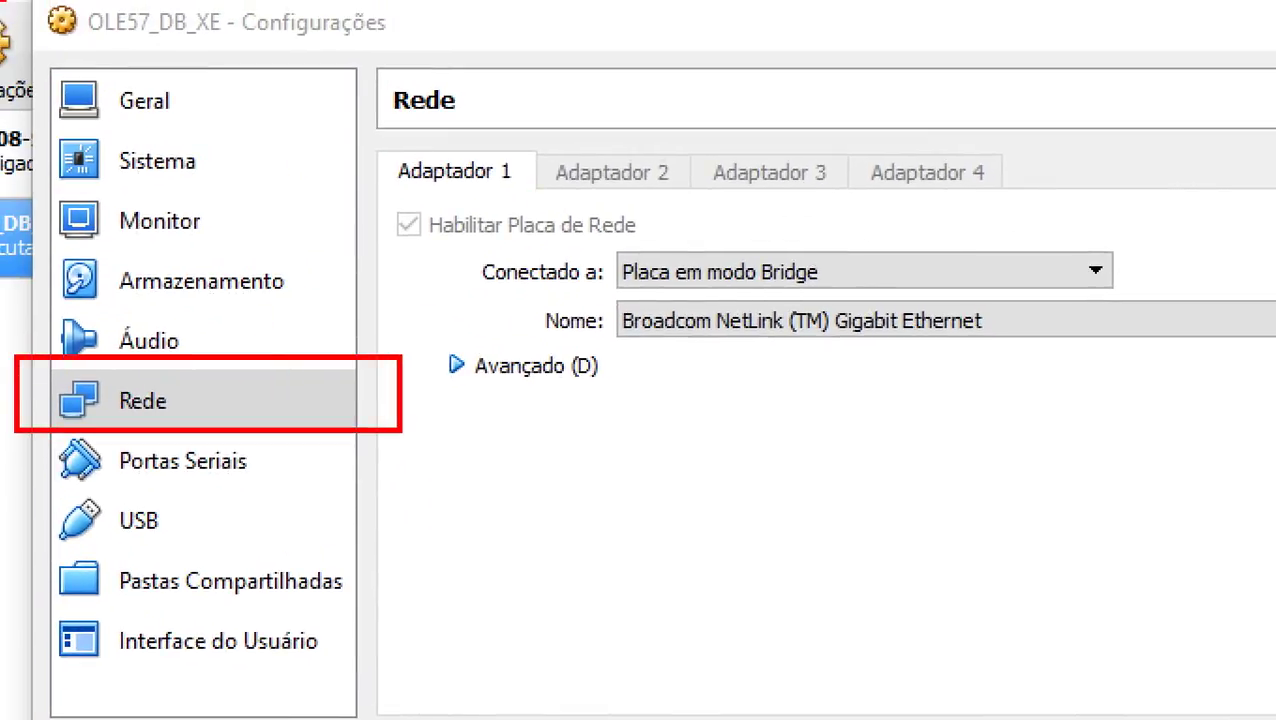
pyautogui.moveTo(3, 5); pyautogui.dragTo(34, 126)
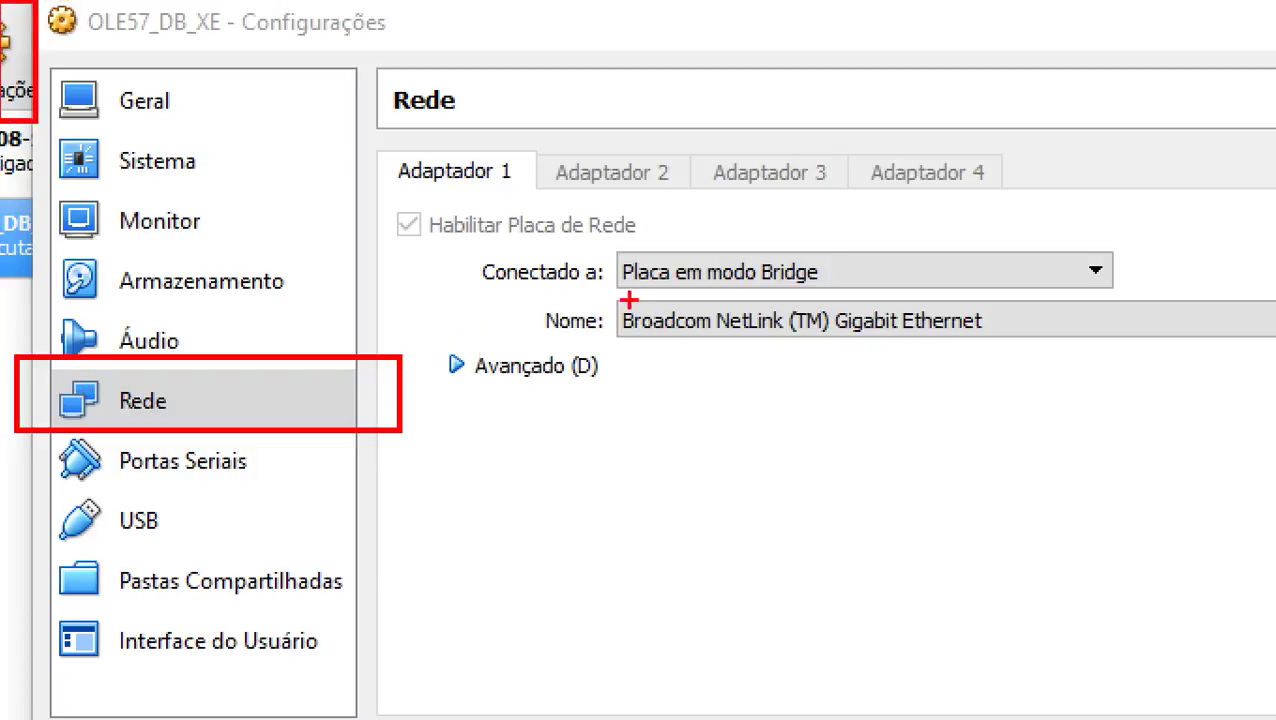
pyautogui.moveTo(608, 240)
pyautogui.mouseDown()
pyautogui.moveTo(720, 288)
pyautogui.moveTo(1128, 304)
pyautogui.mouseUp()
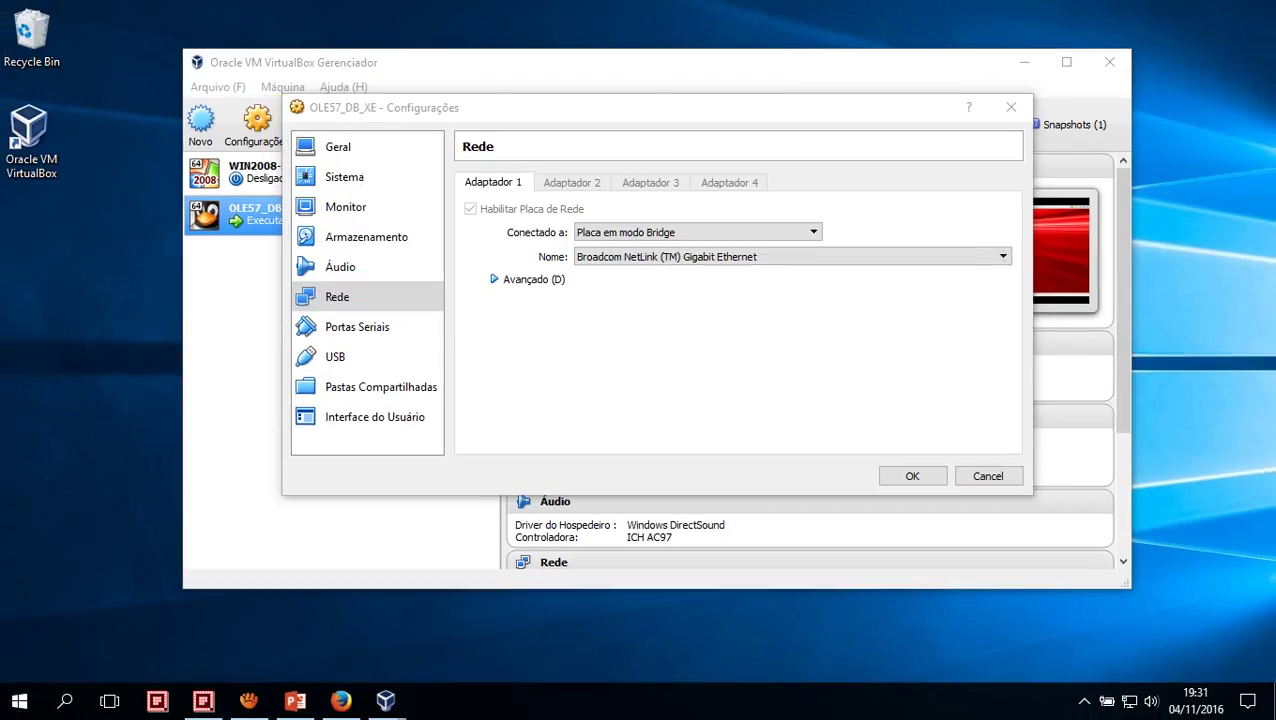
pyautogui.click(926, 476)
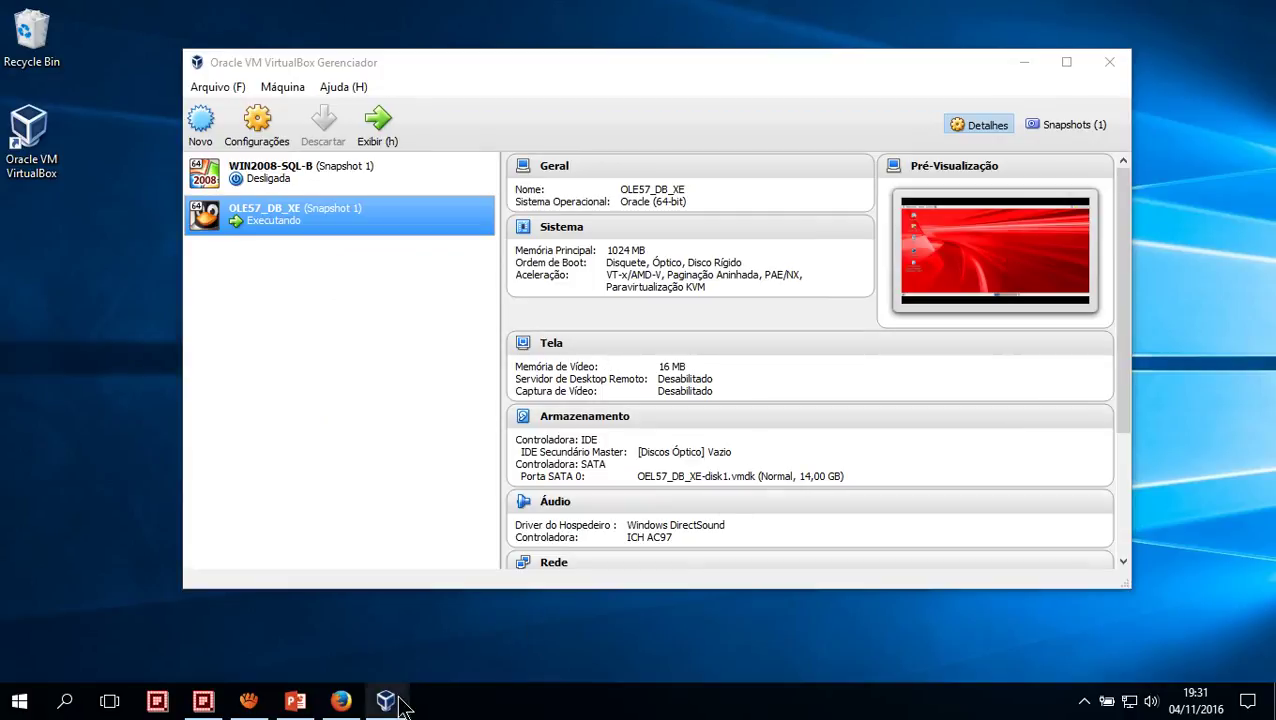
# Bring the OLE57_DB_XE VM window forward and maximize it
pyautogui.moveTo(405, 706)
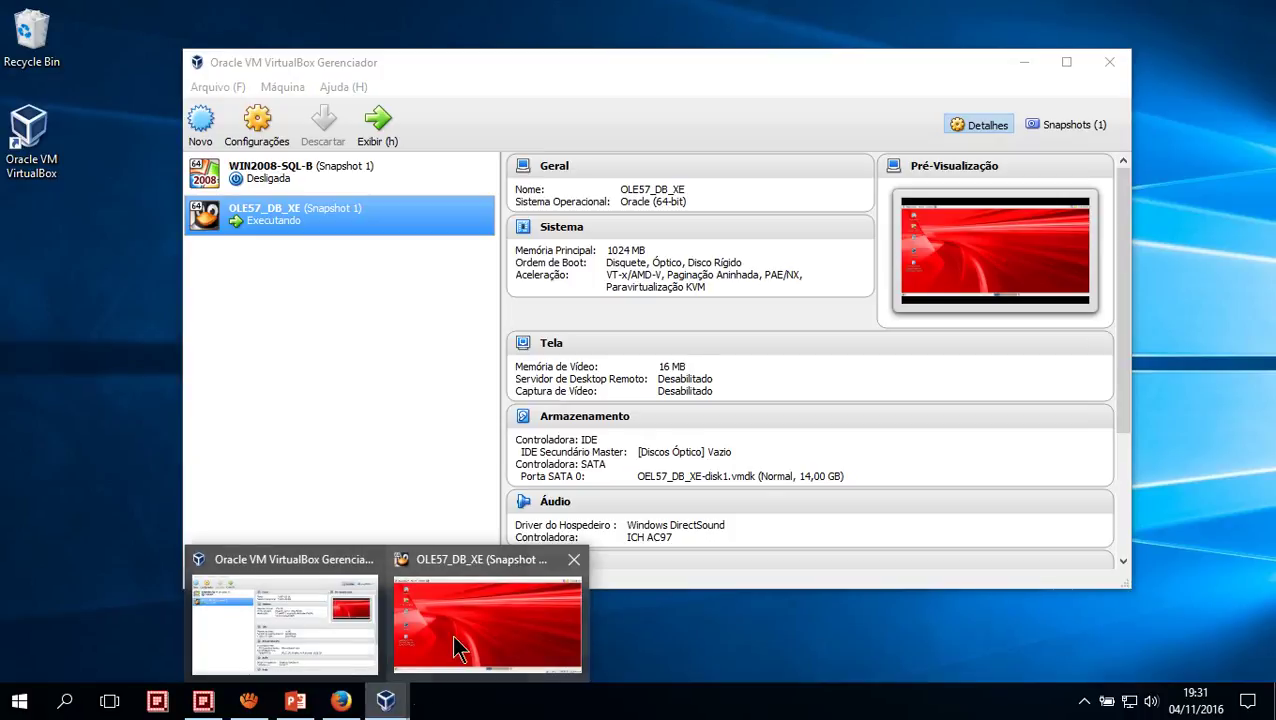
pyautogui.click(455, 635)
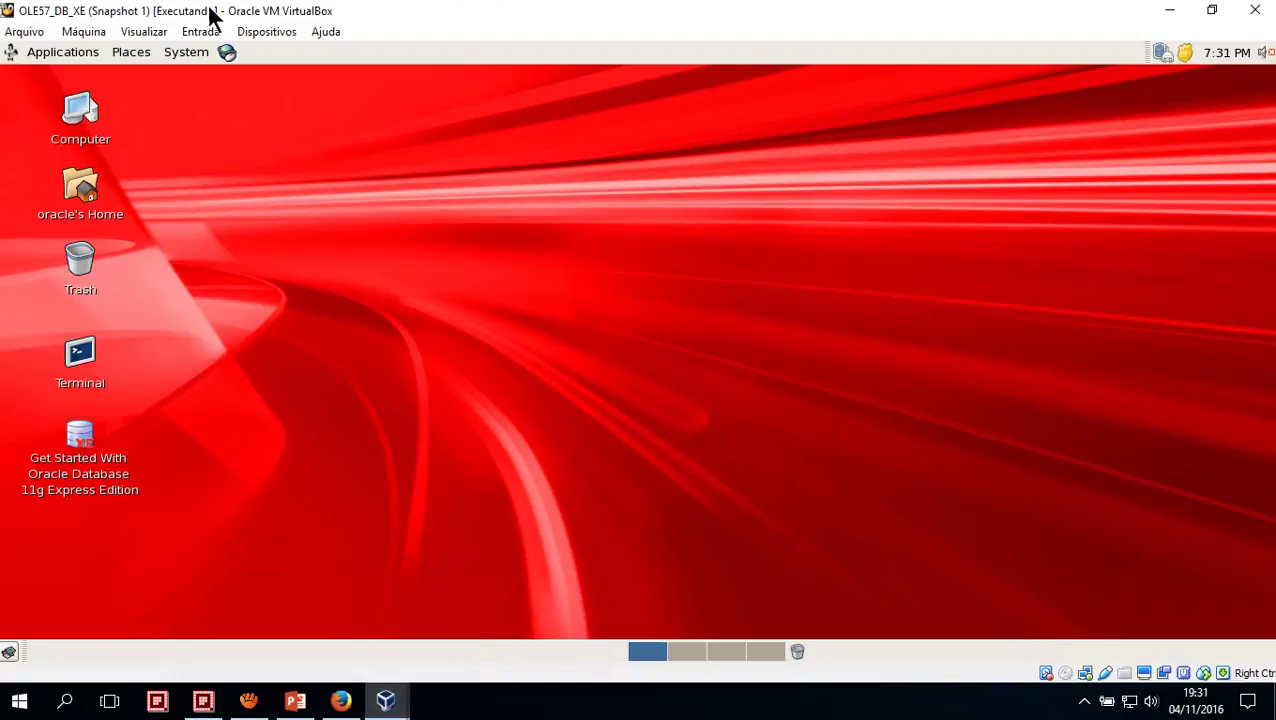
pyautogui.doubleClick(392, 16)
pyautogui.doubleClick(435, 31)
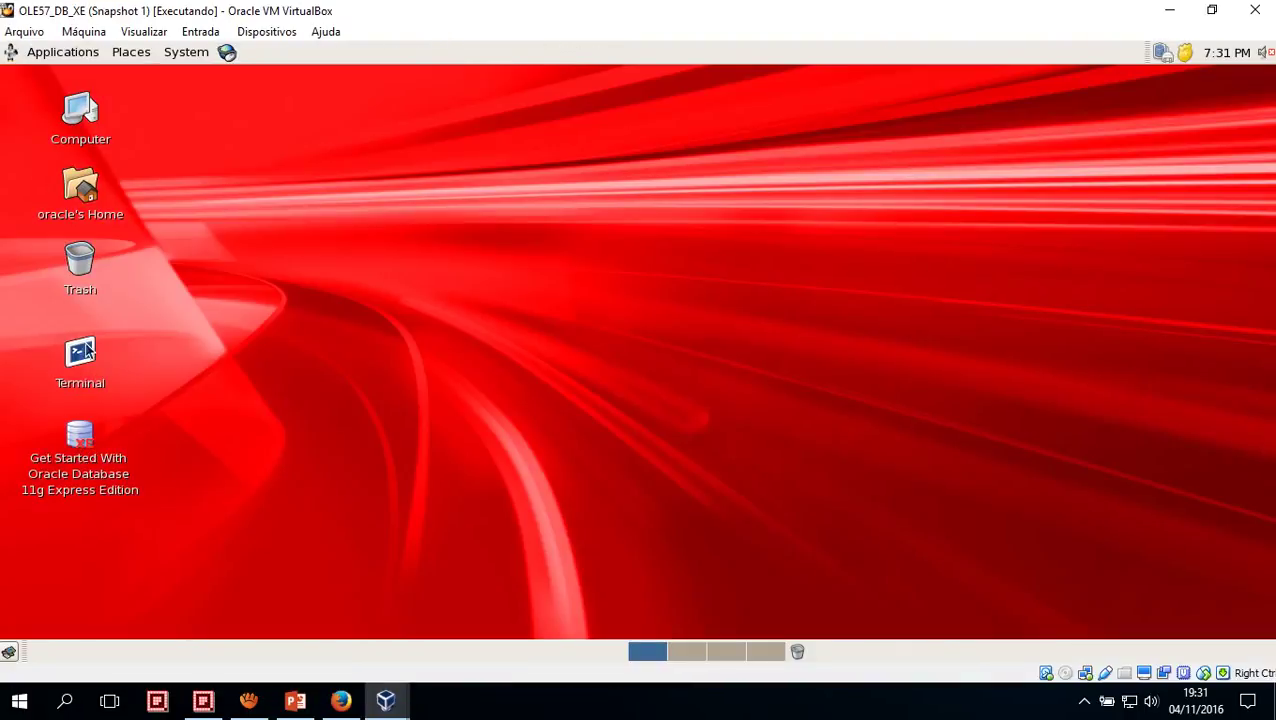
# Launch a Terminal from the guest desktop and move it to the right
pyautogui.click(84, 352)
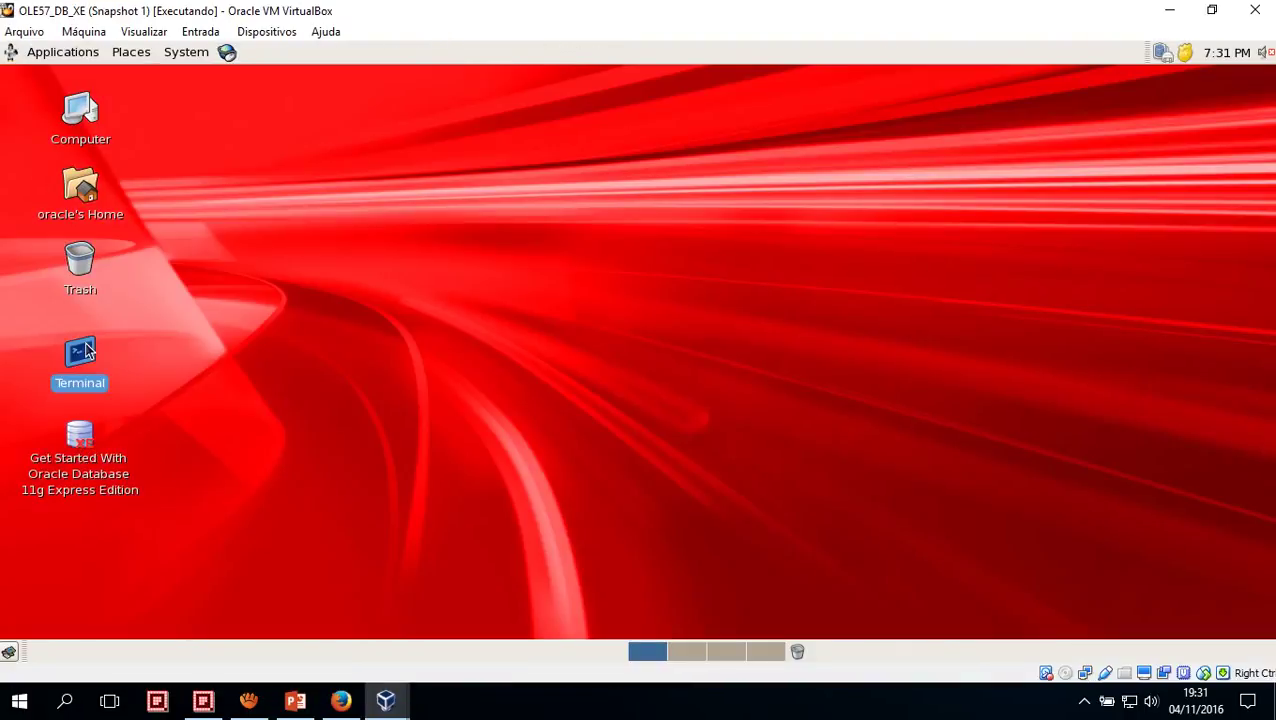
pyautogui.doubleClick(84, 352)
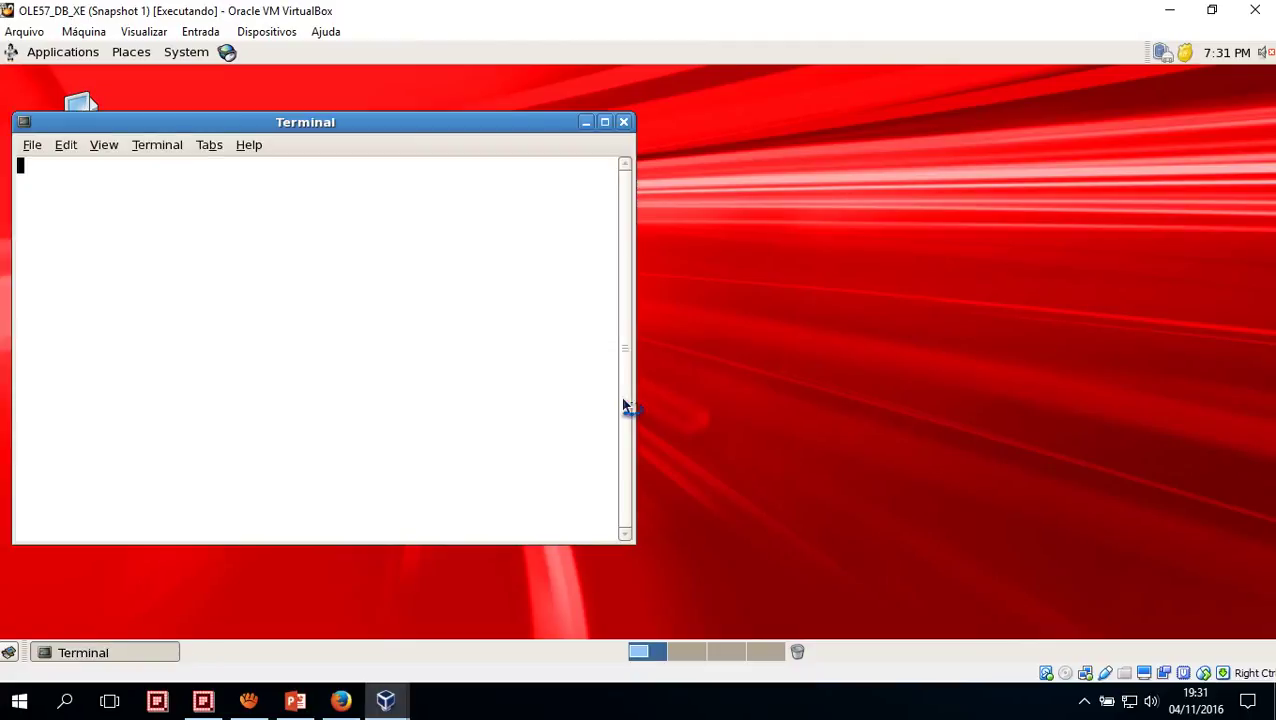
pyautogui.moveTo(424, 123); pyautogui.dragTo(625, 128)
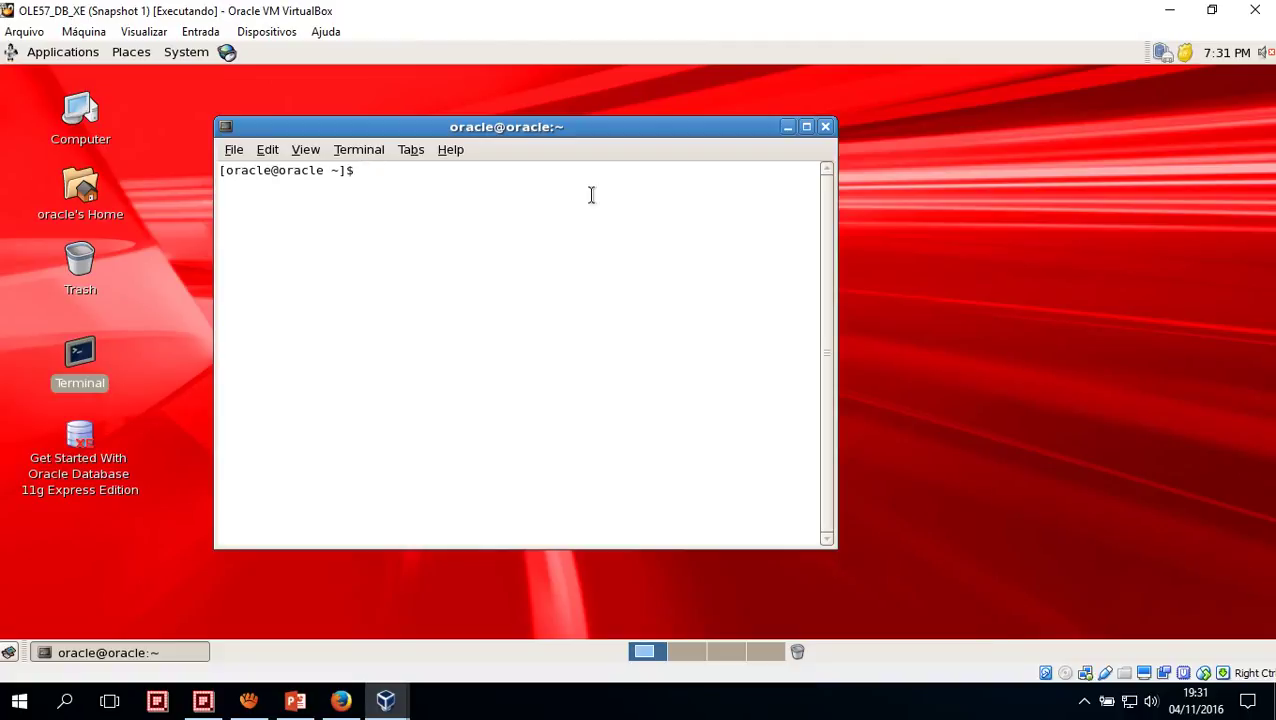
# Erase the partly typed 'su' and zoom the terminal text in twice
pyautogui.write('su')
pyautogui.press('BackSpace')
pyautogui.press('BackSpace')
pyautogui.click(303, 150)
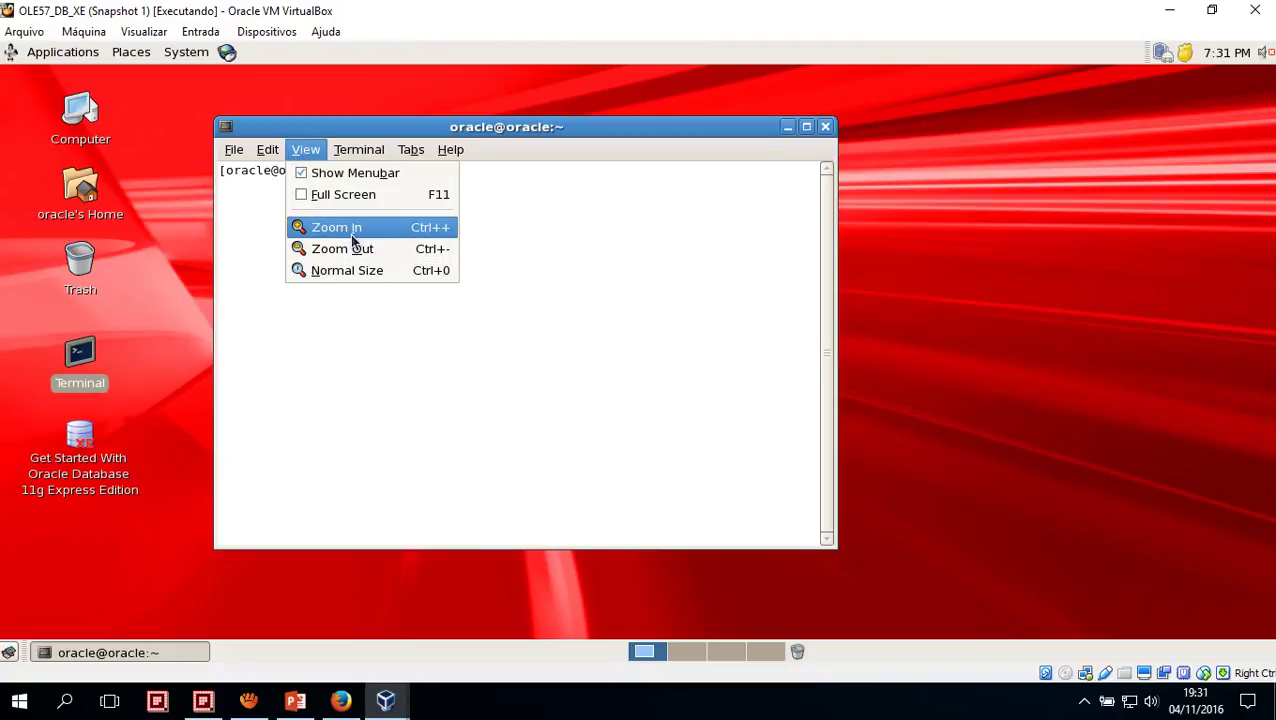
pyautogui.click(352, 238)
pyautogui.click(305, 150)
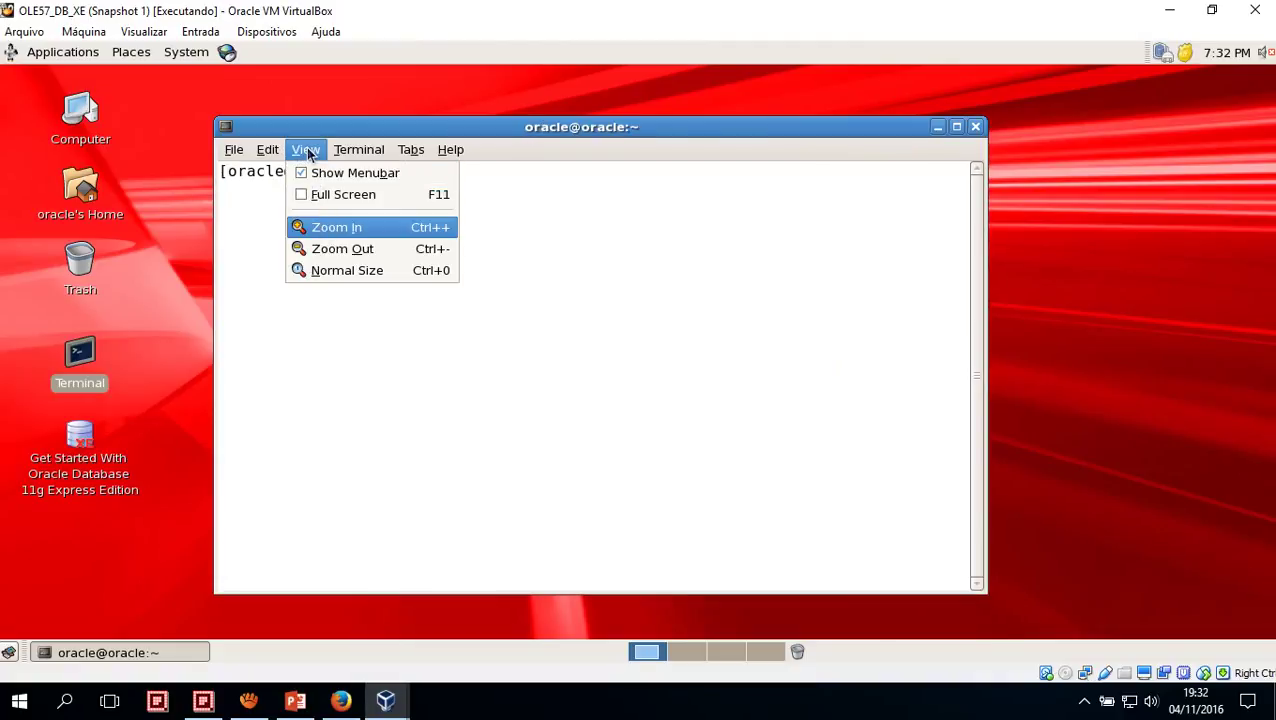
pyautogui.press('Return')
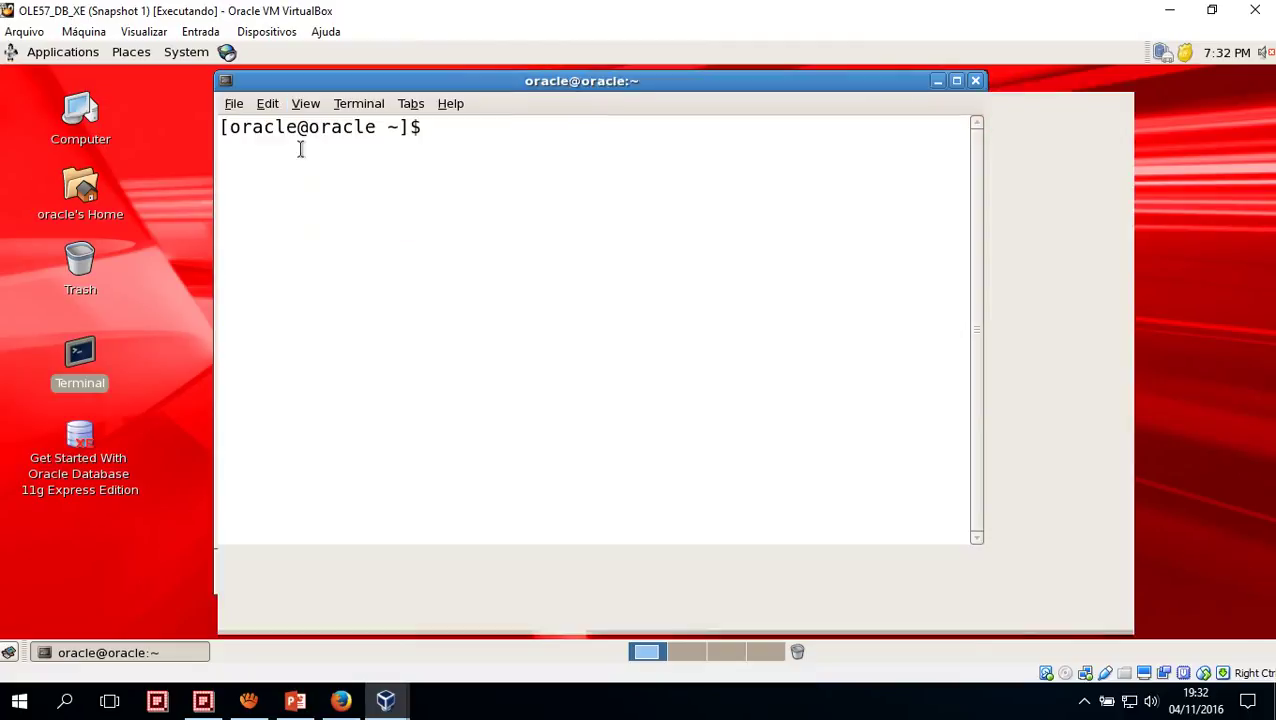
# Zoom the terminal text in three more steps and reposition the window
pyautogui.click(305, 104)
pyautogui.click(330, 180)
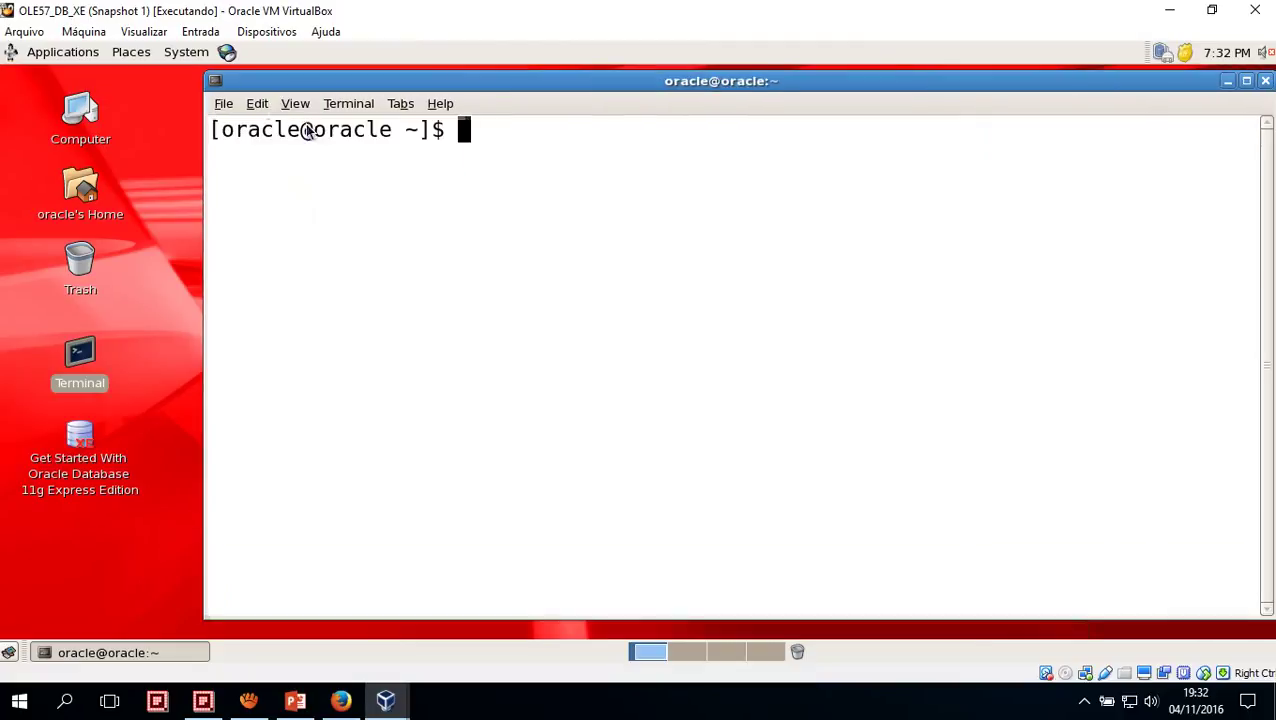
pyautogui.click(296, 104)
pyautogui.click(313, 179)
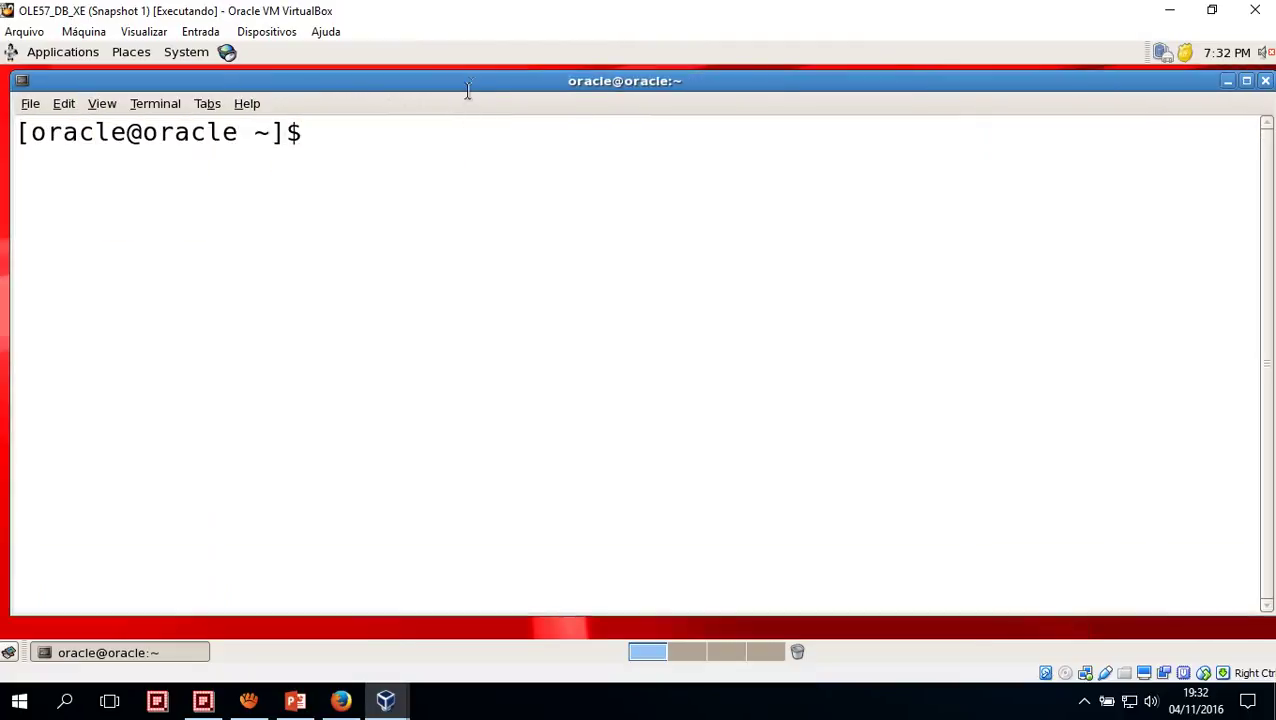
pyautogui.moveTo(474, 87); pyautogui.dragTo(472, 93)
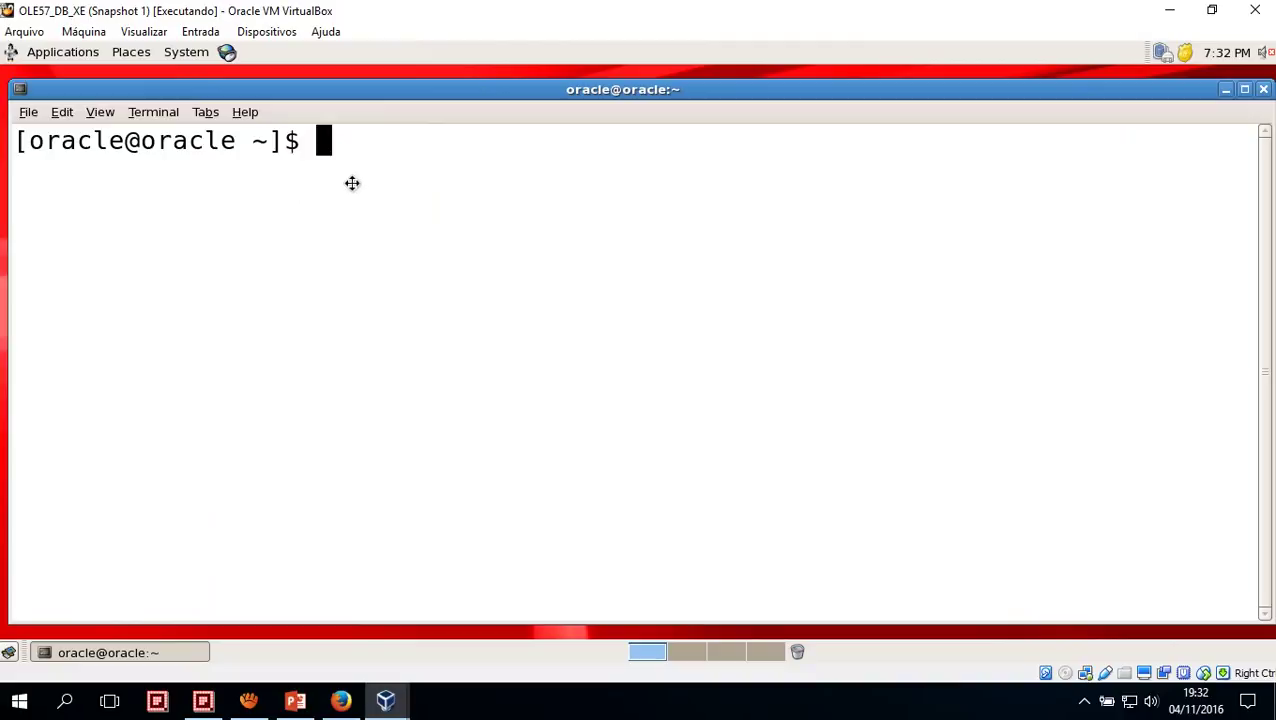
pyautogui.click(102, 112)
pyautogui.click(161, 190)
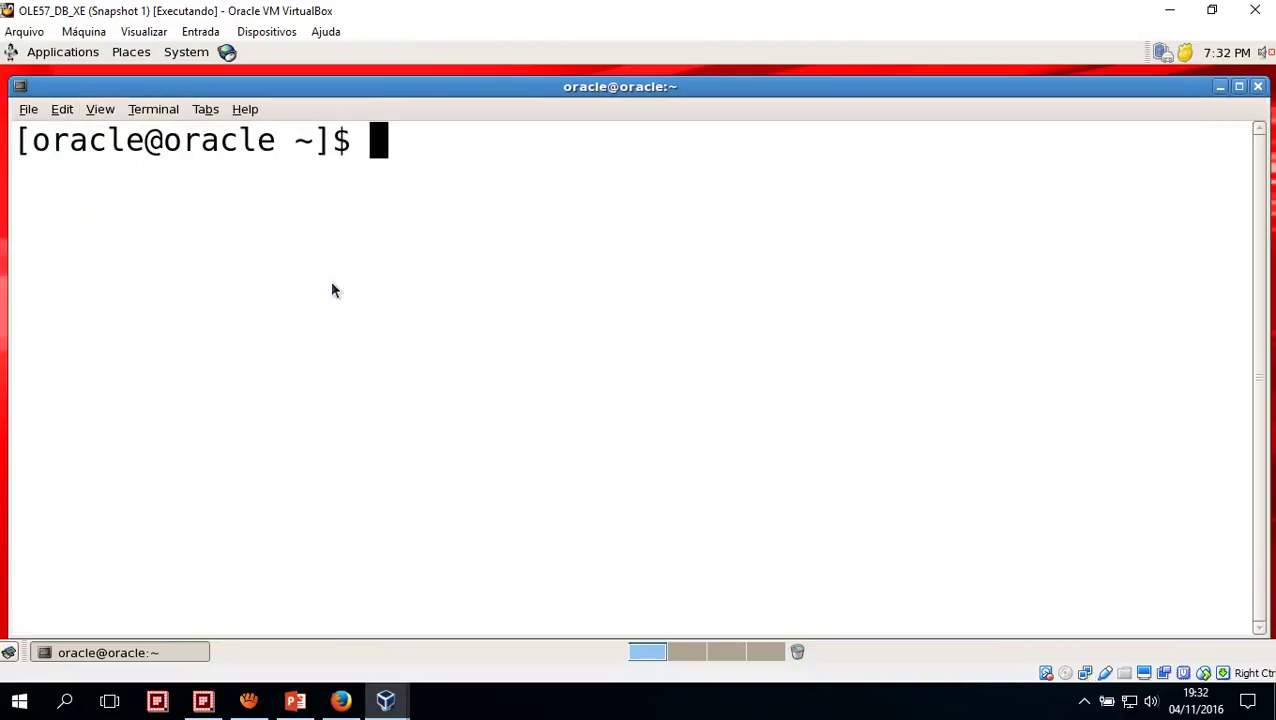
# Become root with 'su -' and the root password, then start typing ifconfig
pyautogui.write('su -')
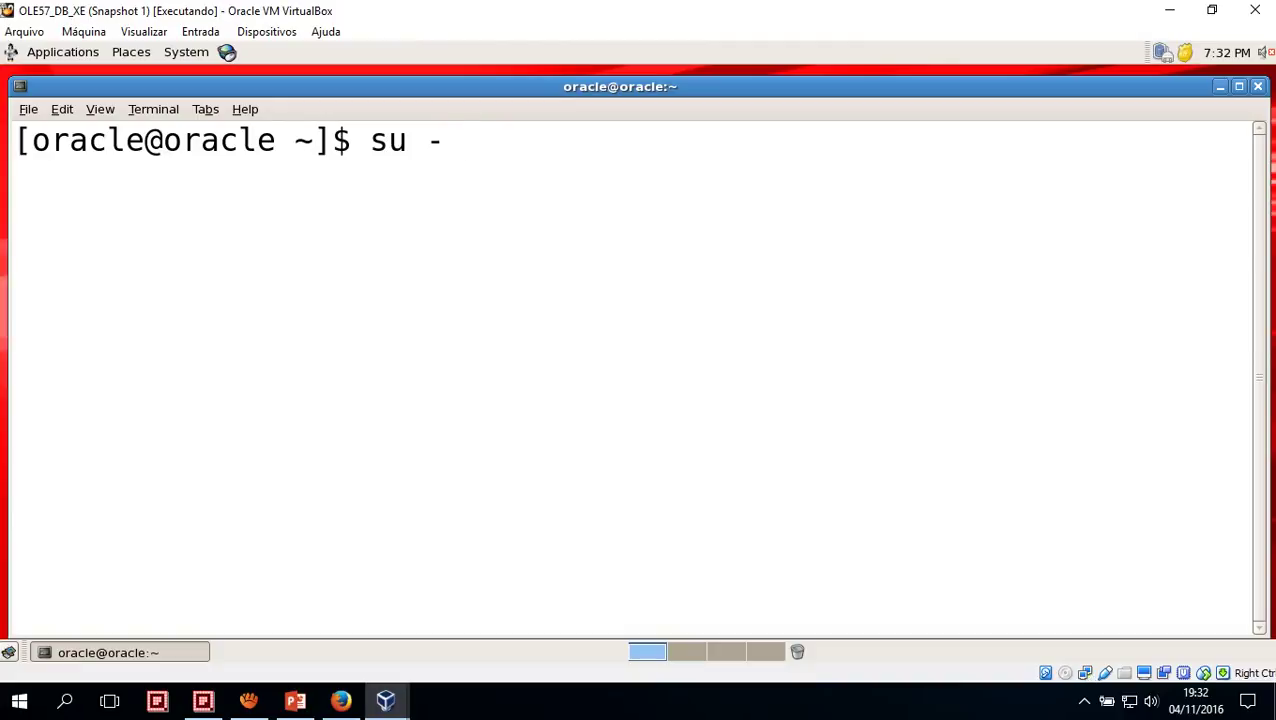
pyautogui.press('Return')
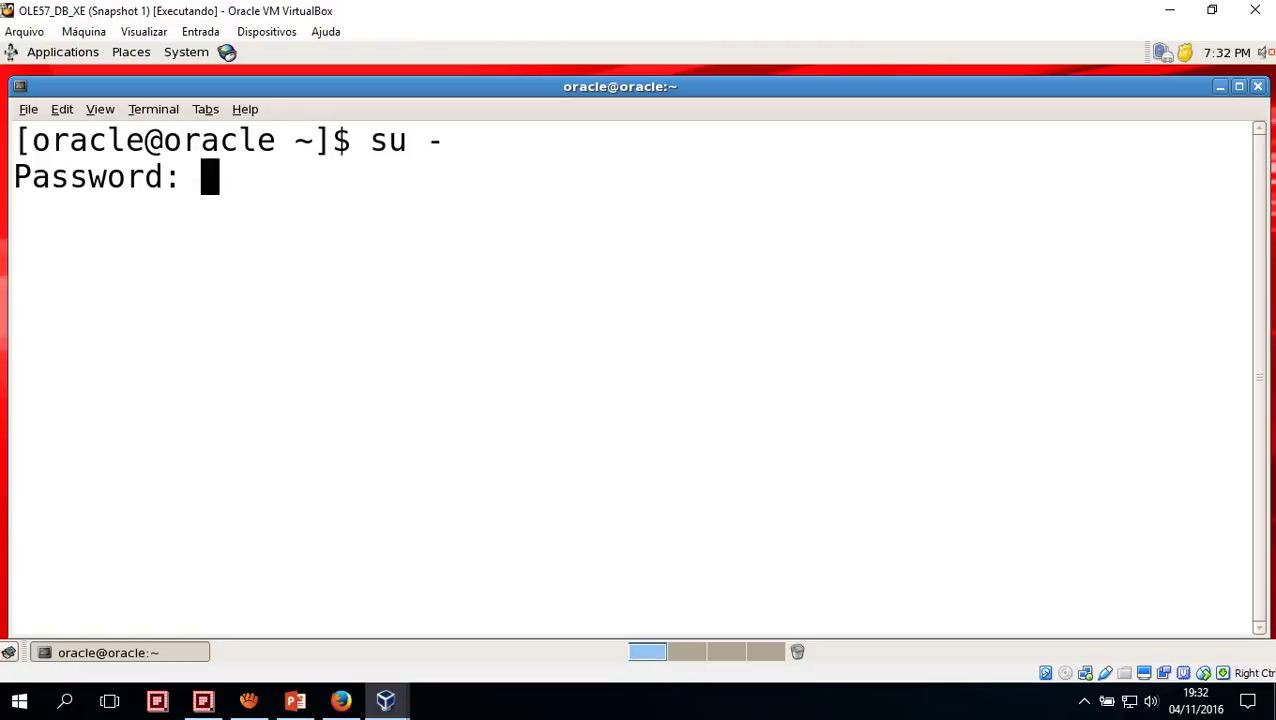
pyautogui.press('Return')
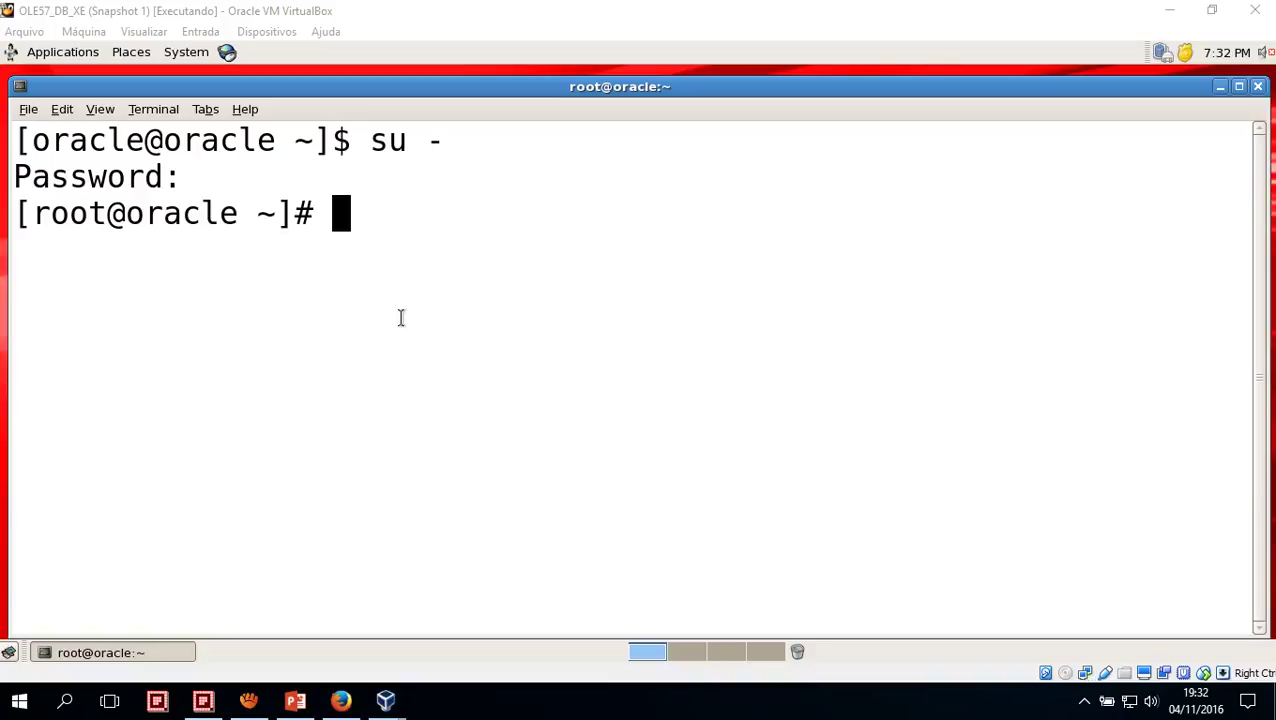
pyautogui.click(400, 318)
pyautogui.write('ifcon')
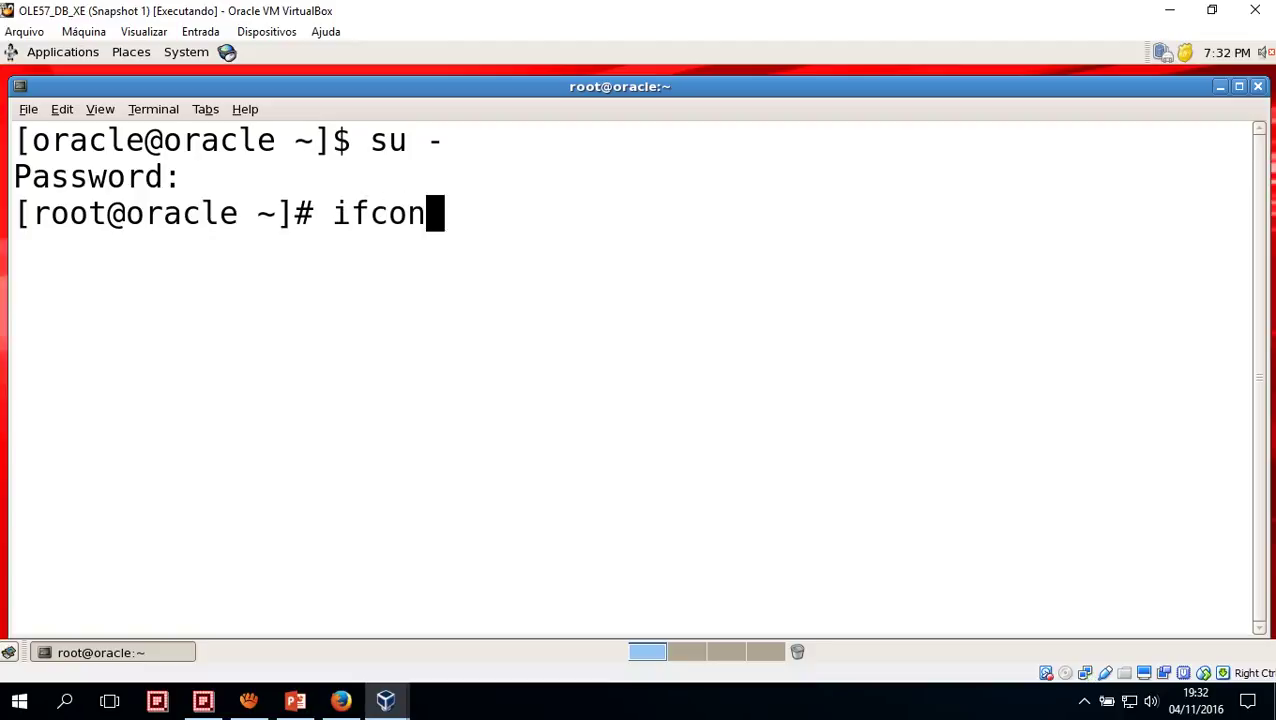
pyautogui.write('fig net')
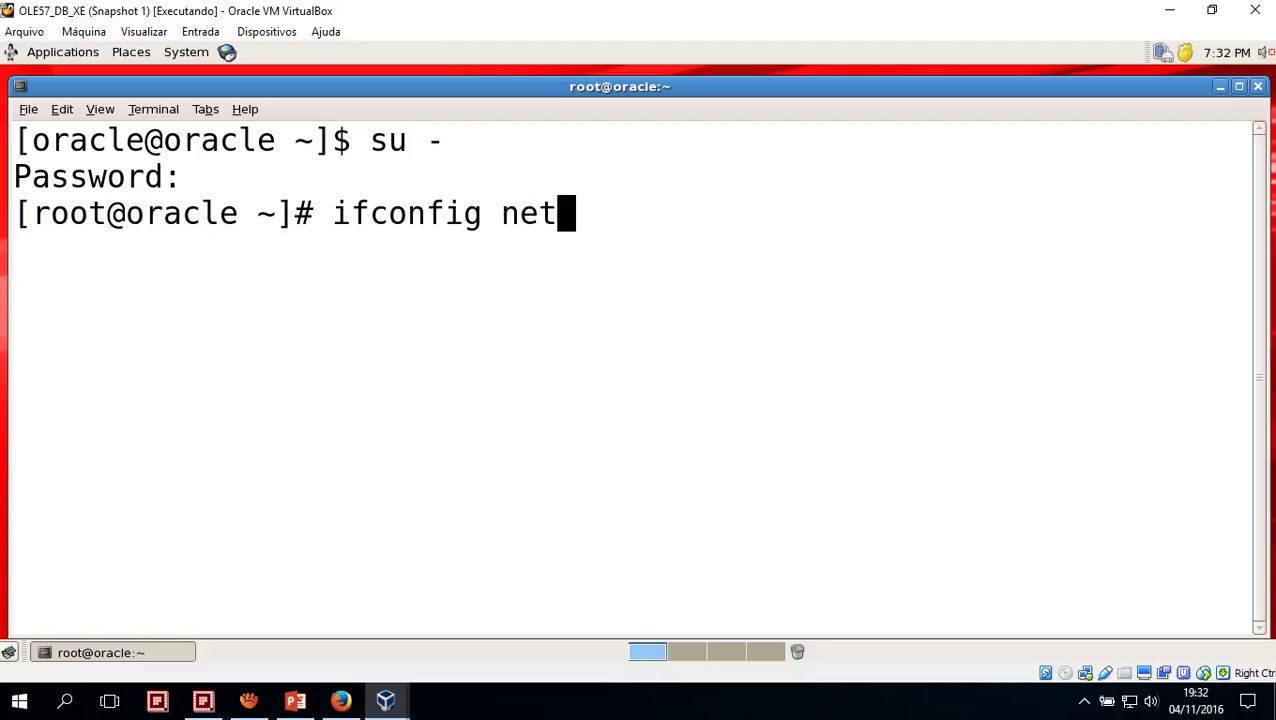
# Clear the prompt and run 'service network restart', correcting a typo along the way
pyautogui.press('BackSpace')
pyautogui.press('BackSpace')
pyautogui.press('BackSpace')
pyautogui.press('BackSpace')
pyautogui.press('BackSpace')
pyautogui.press('BackSpace')
pyautogui.press('BackSpace')
pyautogui.press('BackSpace')
pyautogui.press('BackSpace')
pyautogui.press('BackSpace')
pyautogui.press('BackSpace')
pyautogui.press('BackSpace')
pyautogui.write('s')
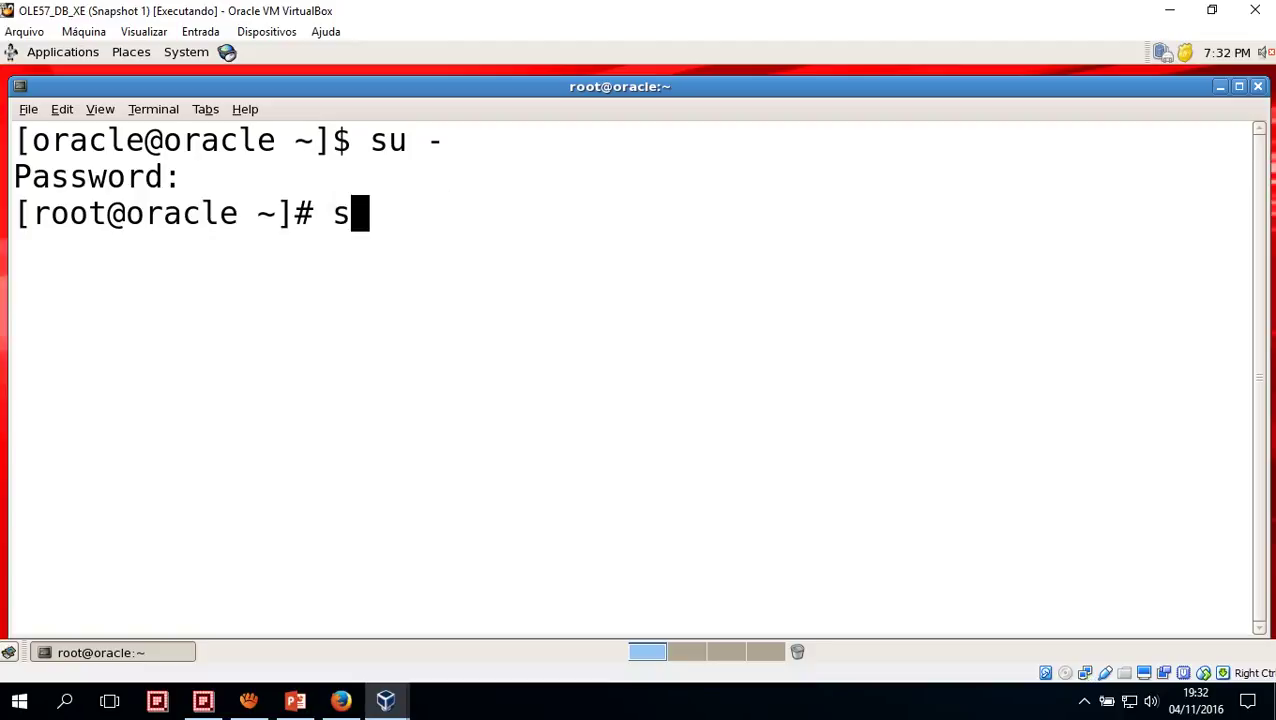
pyautogui.write('etvice')
pyautogui.press('BackSpace')
pyautogui.press('BackSpace')
pyautogui.press('BackSpace')
pyautogui.press('BackSpace')
pyautogui.press('BackSpace')
pyautogui.write('r')
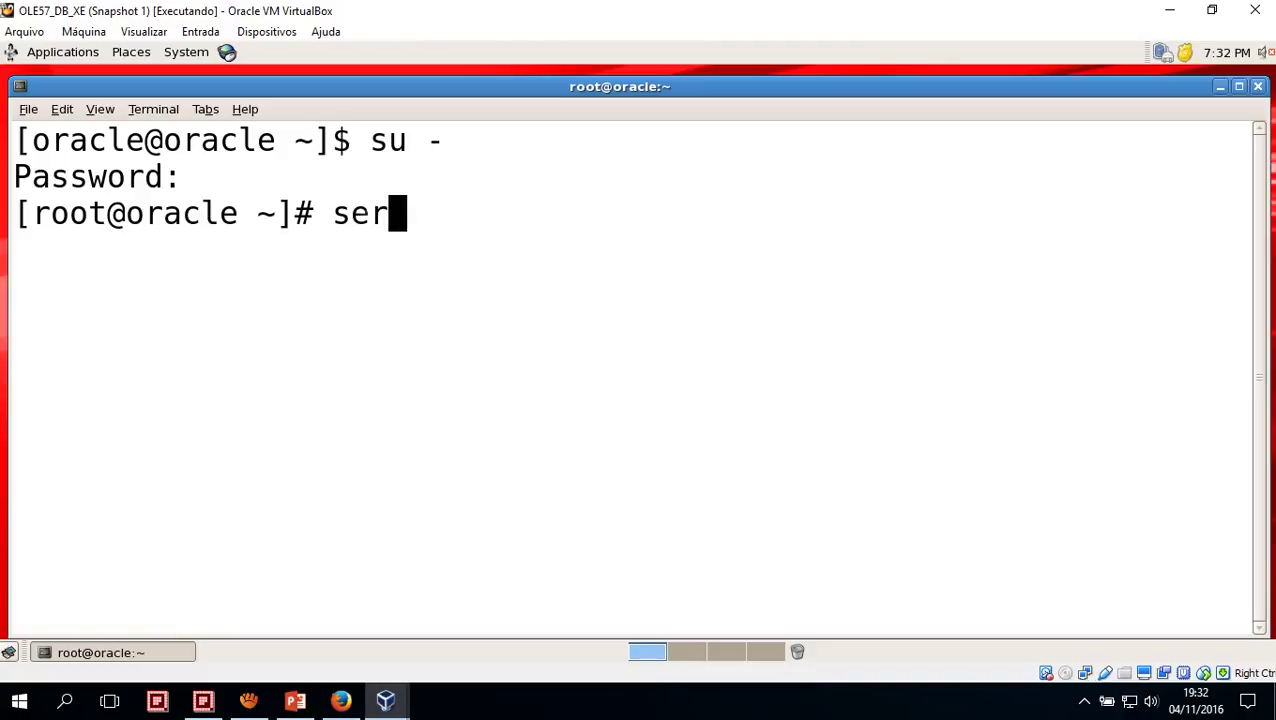
pyautogui.write('vice network')
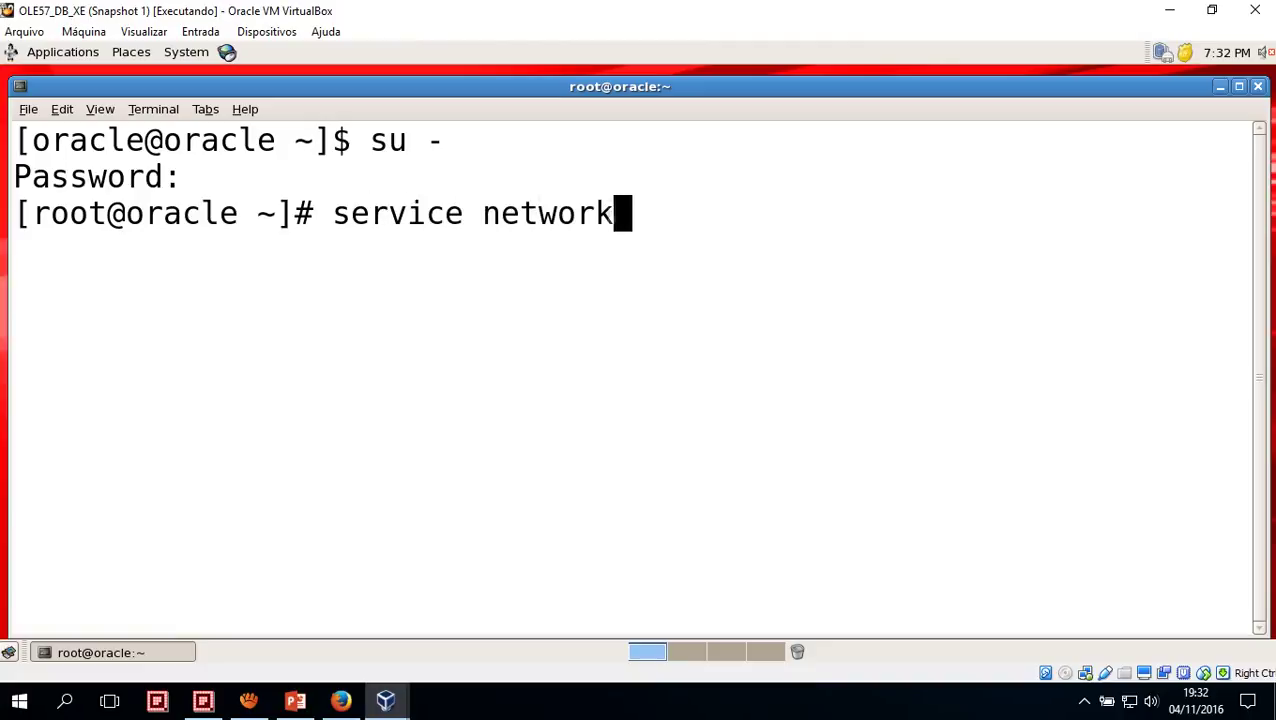
pyautogui.write(' restart')
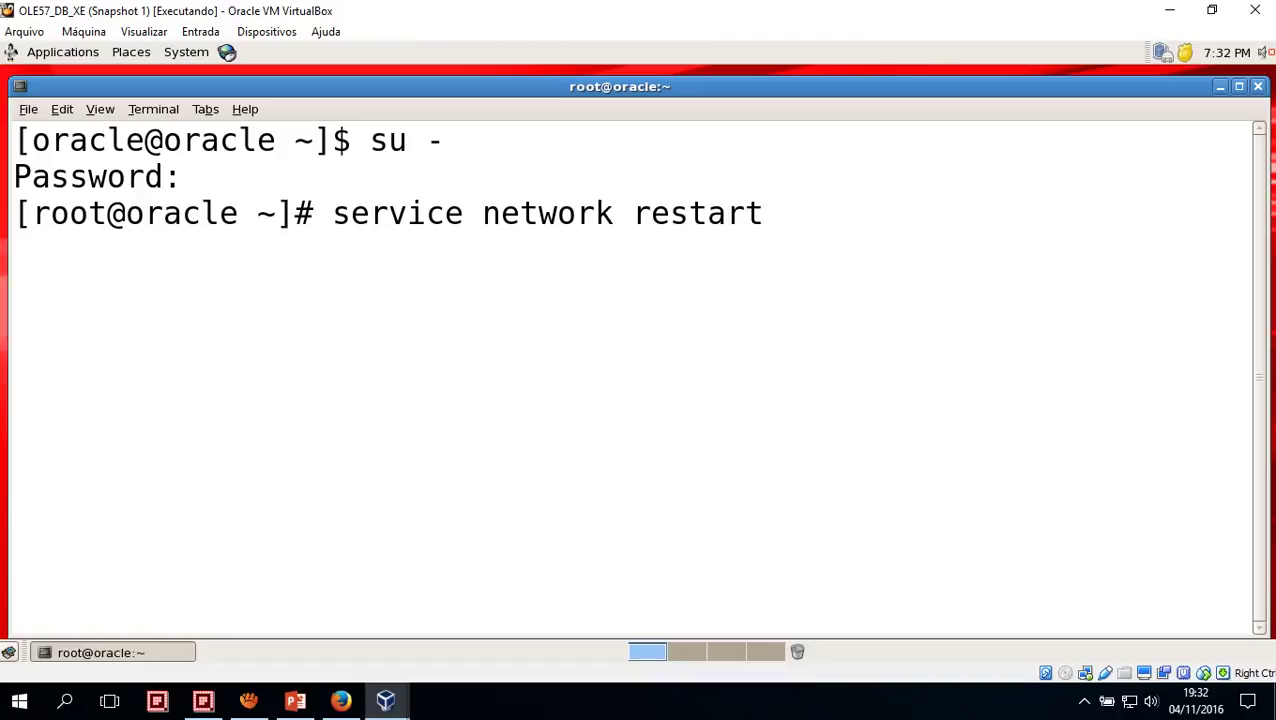
pyautogui.press('Return')
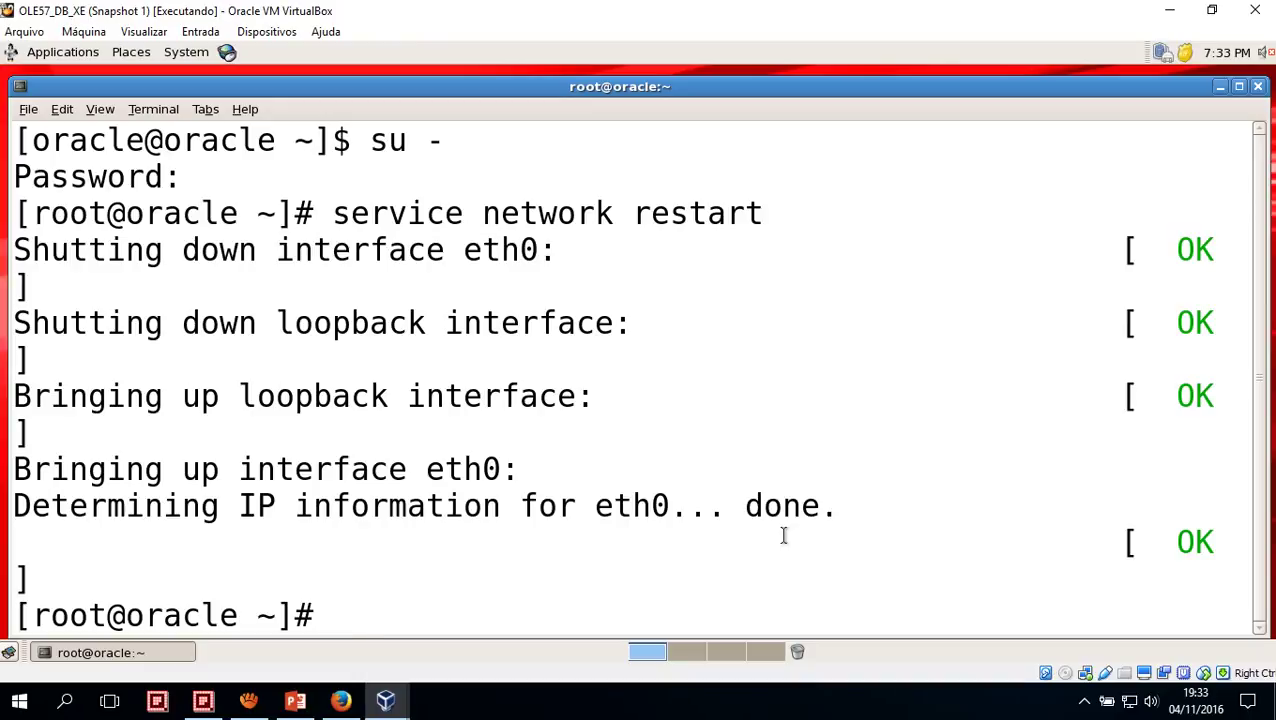
# Run ifconfig and review the output showing eth0 at 10.50.6.33, mask 255.255.255.192
pyautogui.write('ifconf')
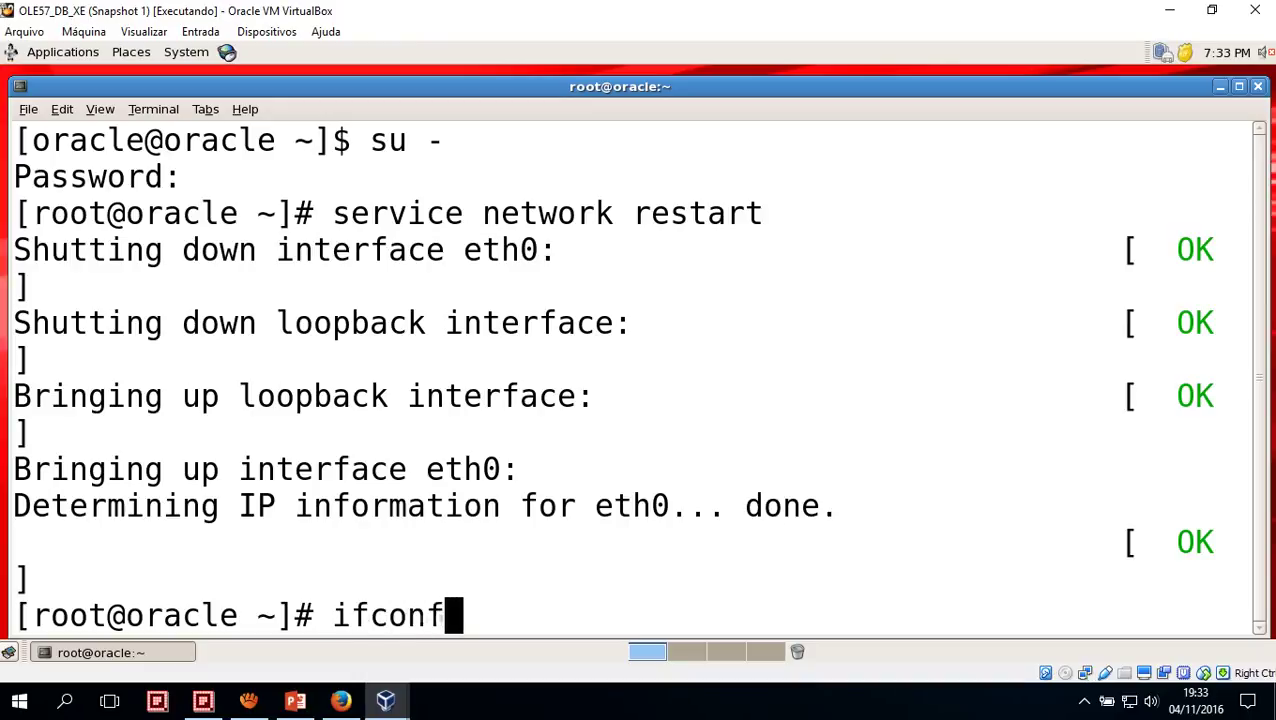
pyautogui.write('ig')
pyautogui.press('Return')
pyautogui.scroll(6, 768, 505)
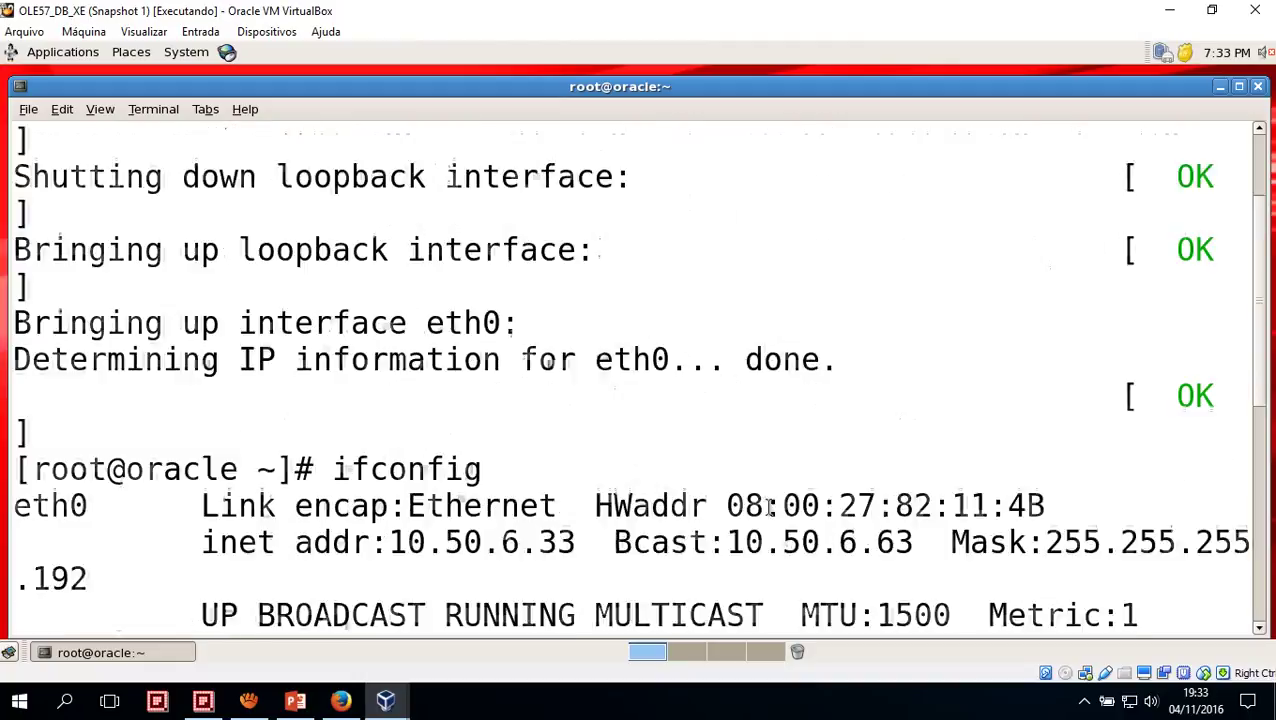
pyautogui.scroll(2, 768, 505)
pyautogui.scroll(-3, 768, 505)
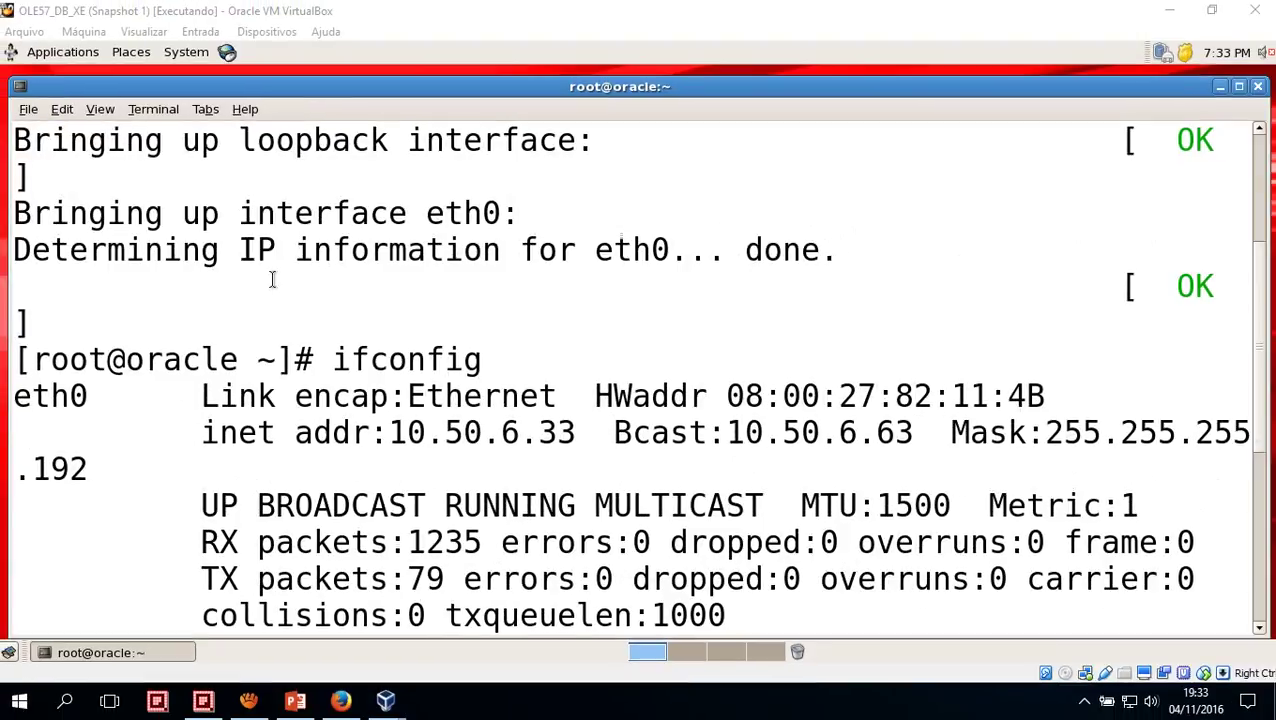
# Recall the earlier 'service network restart' command on a fresh prompt line
pyautogui.click(417, 414)
pyautogui.press('Return')
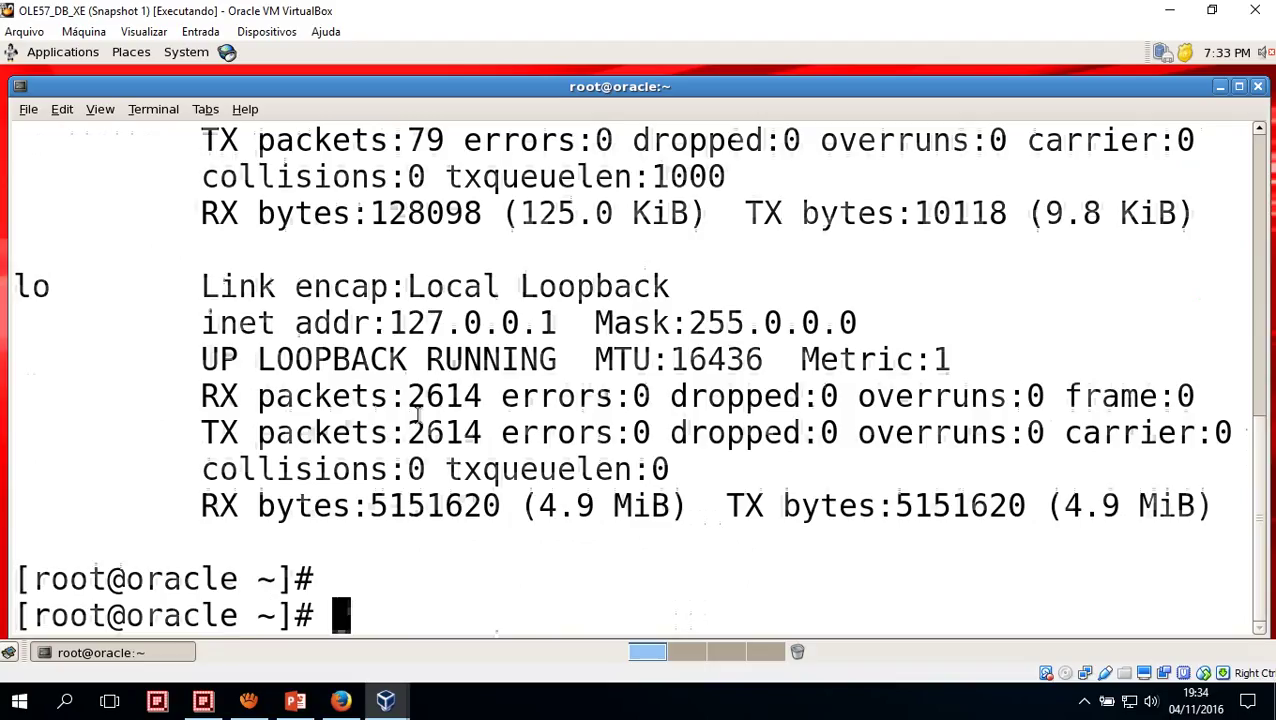
pyautogui.press('Up')
pyautogui.press('Up')
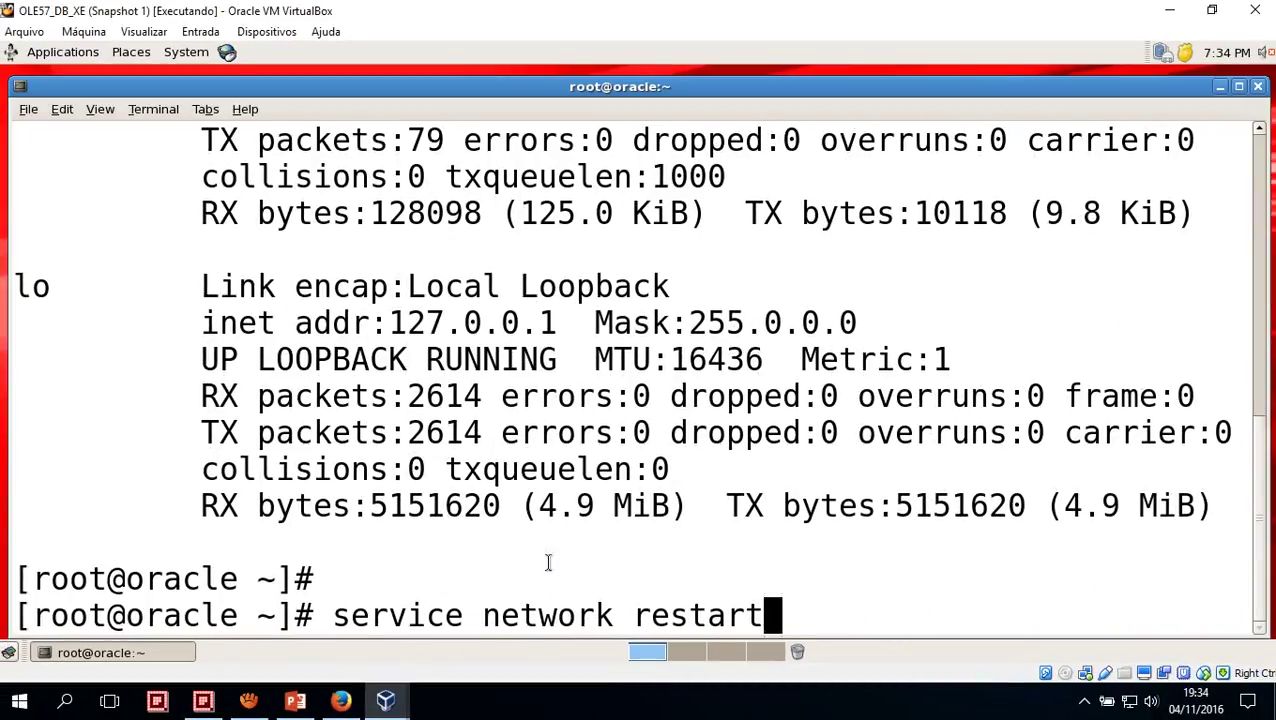
pyautogui.press('Up')
pyautogui.press('Up')
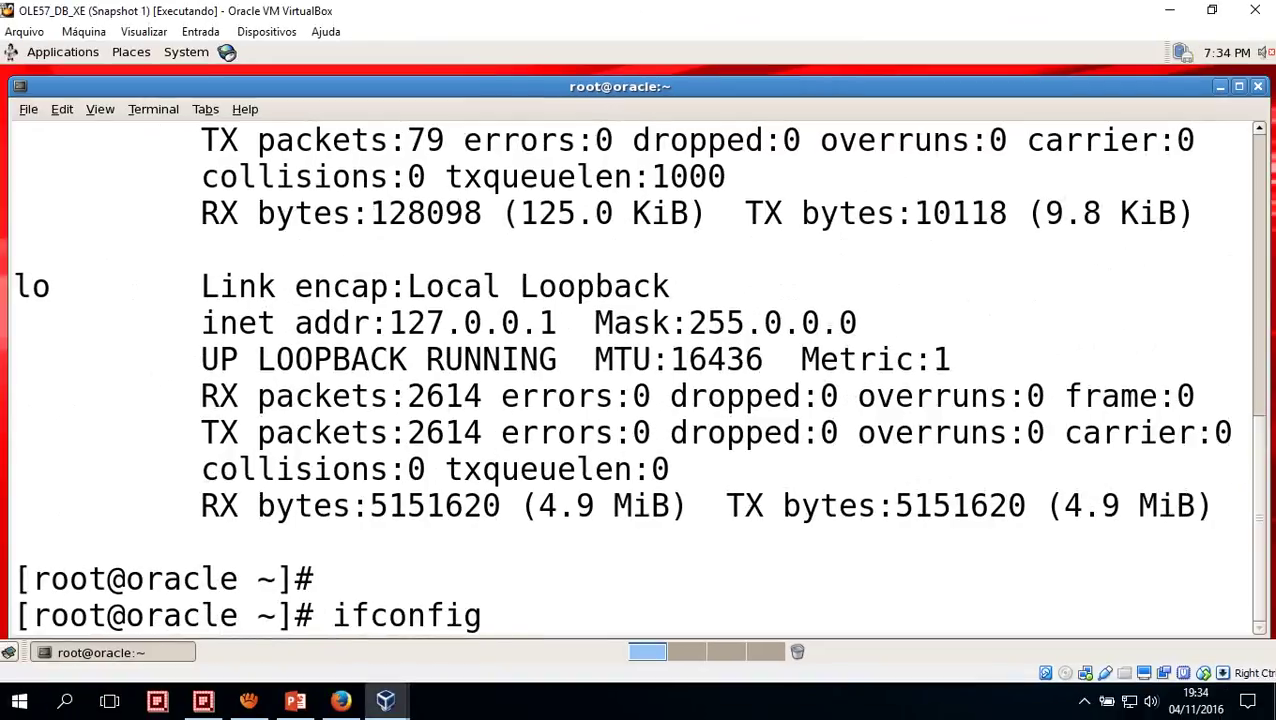
pyautogui.scroll(5, 513, 497)
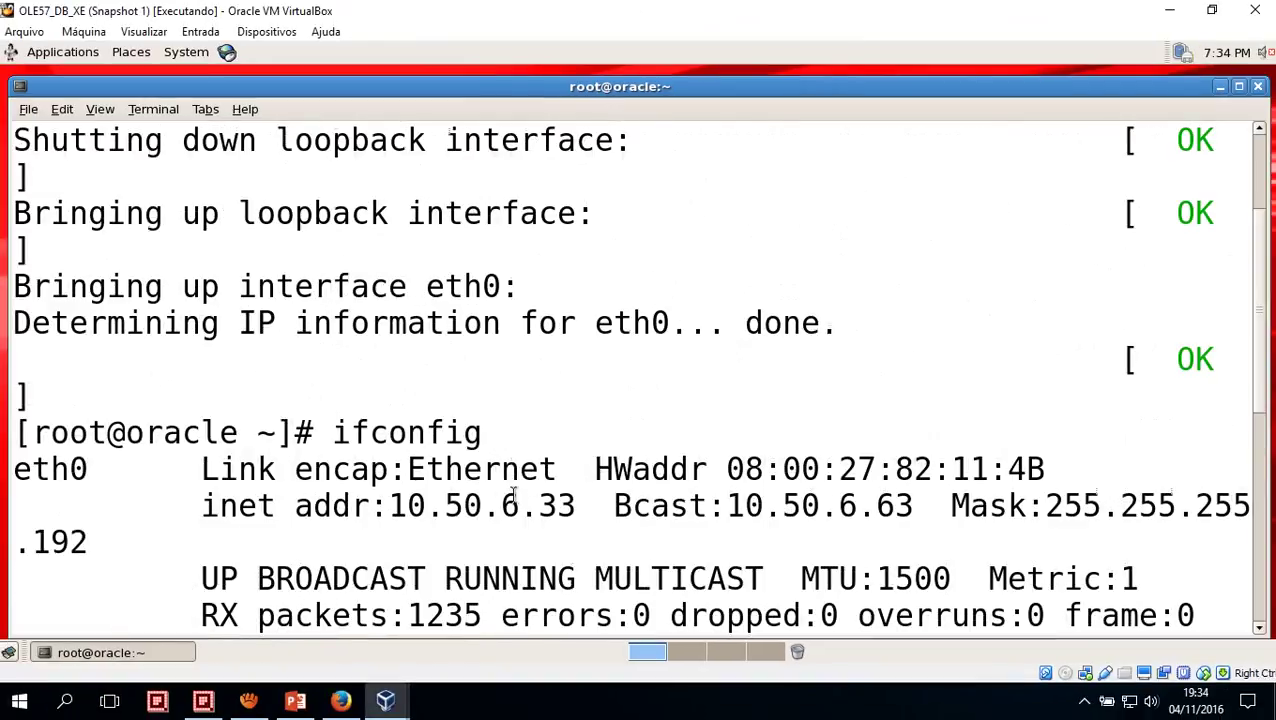
pyautogui.scroll(-3, 513, 497)
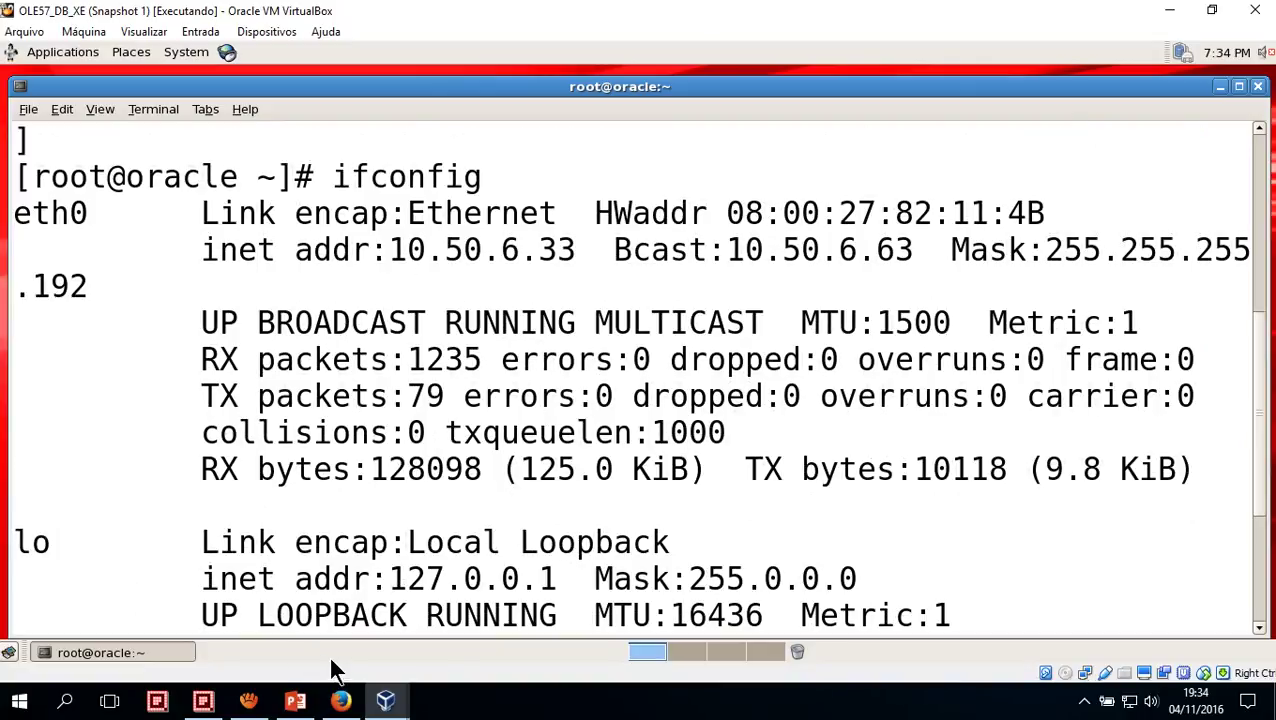
pyautogui.scroll(-3, 376, 558)
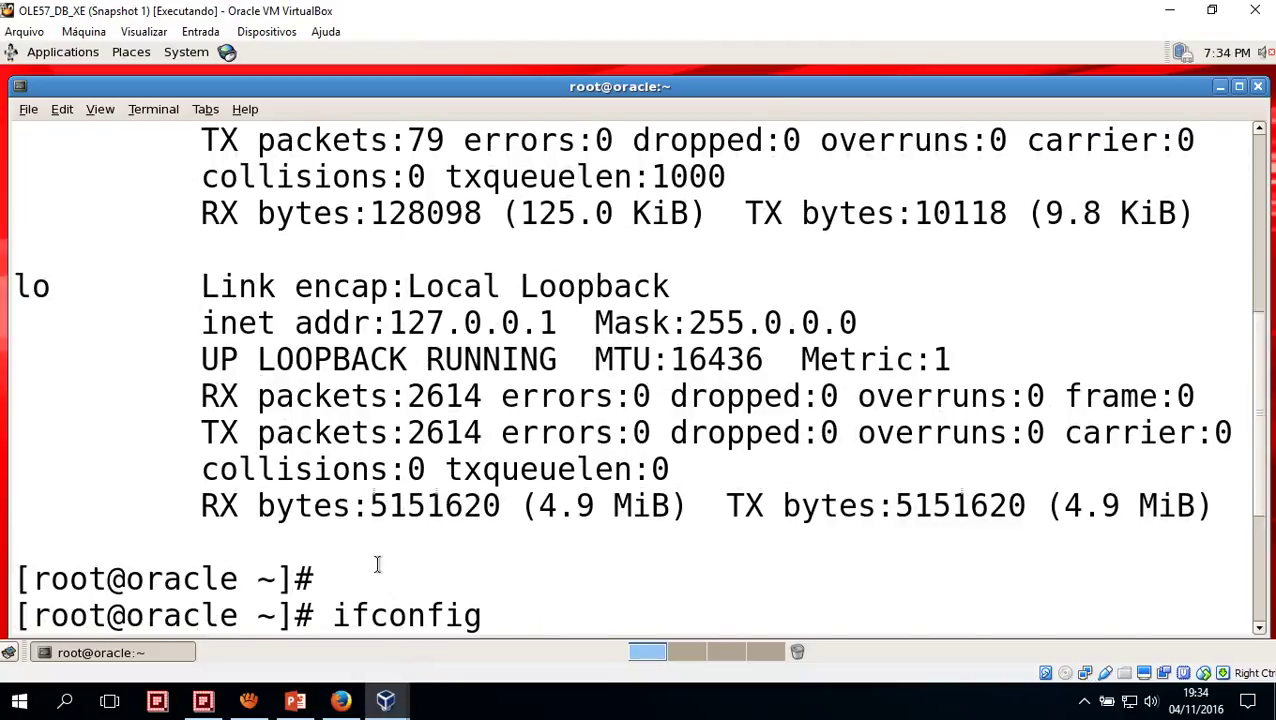
pyautogui.scroll(6, 378, 565)
pyautogui.scroll(-3, 378, 563)
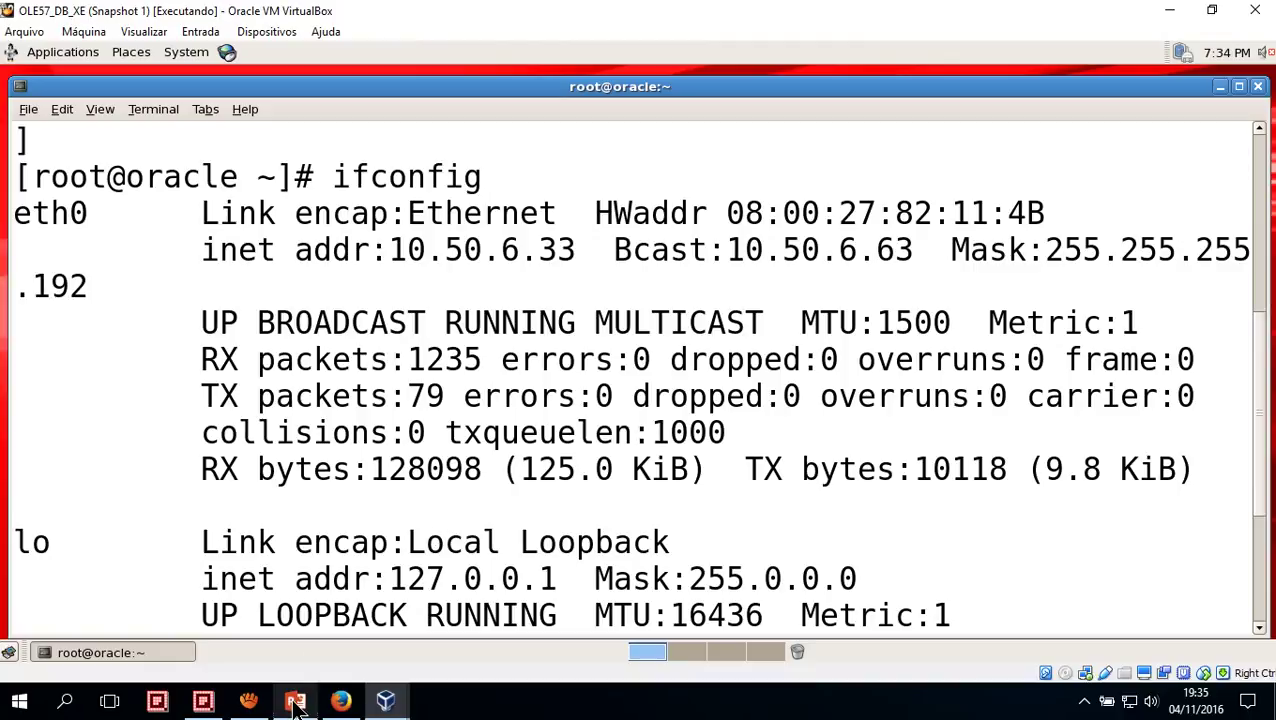
pyautogui.moveTo(303, 683)
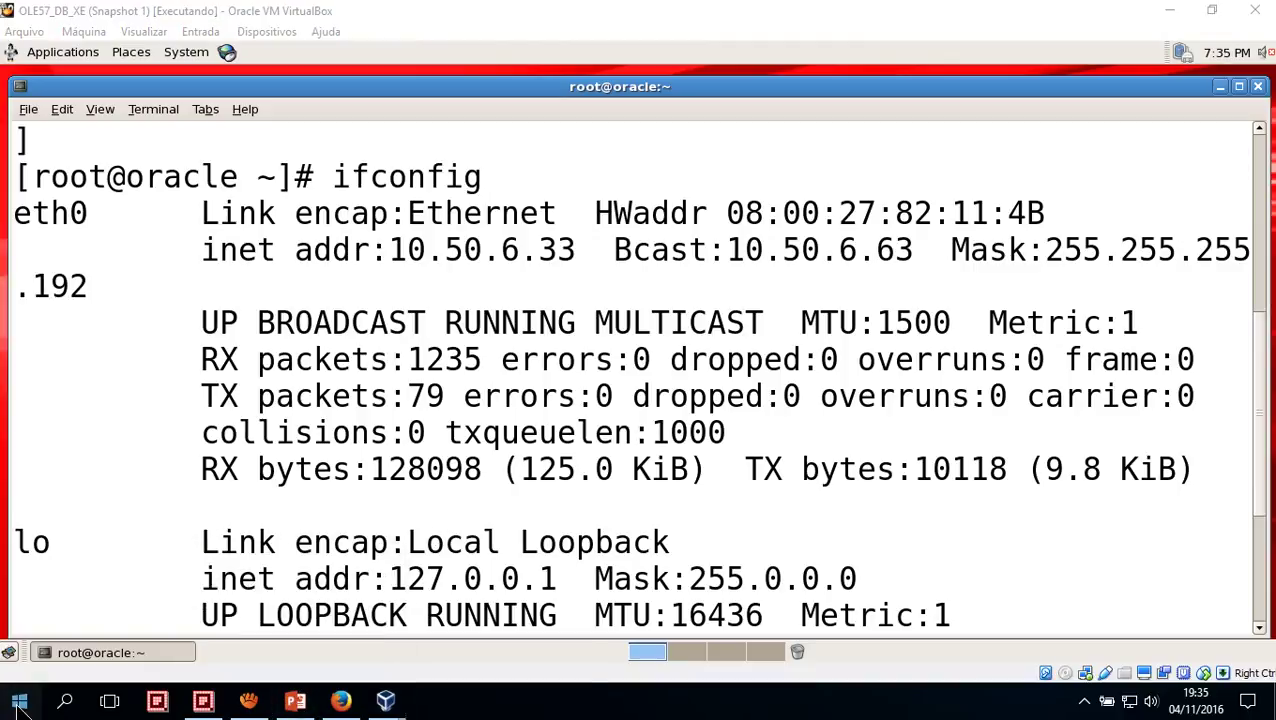
# Open a host Command Prompt via 'cmd', place it lower right, then refocus the VM window
pyautogui.click(19, 702)
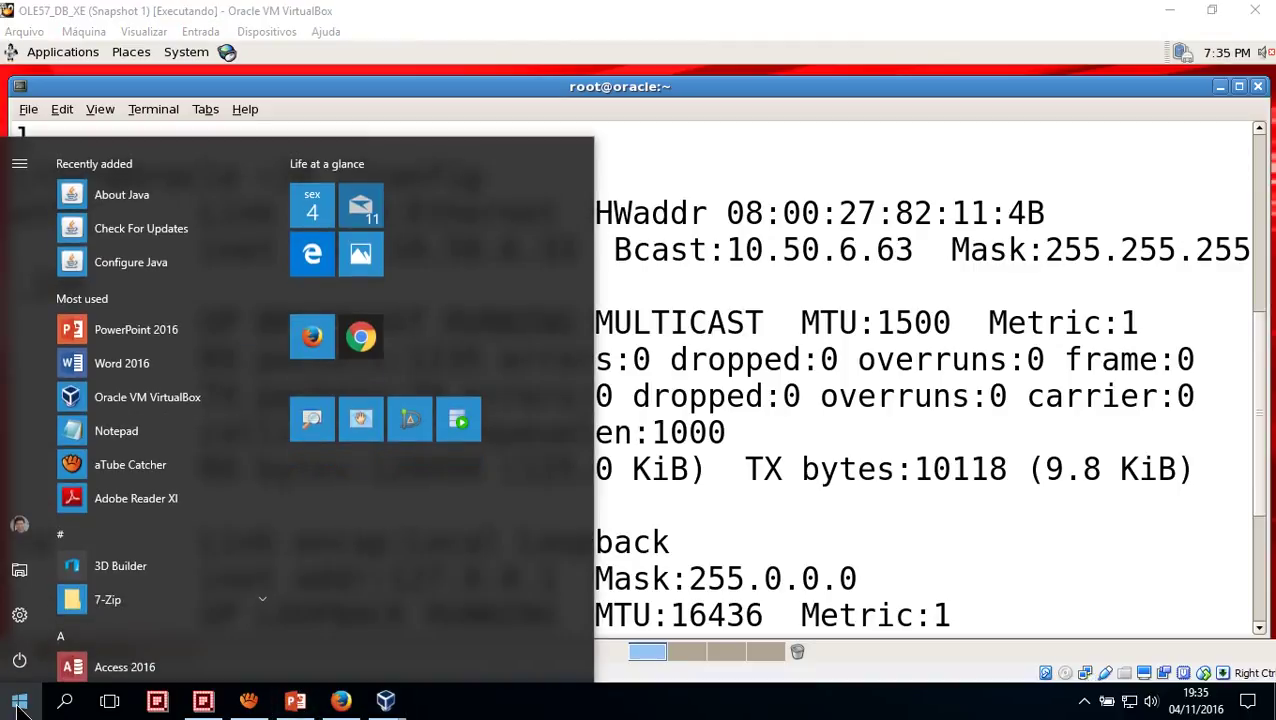
pyautogui.write('cmd')
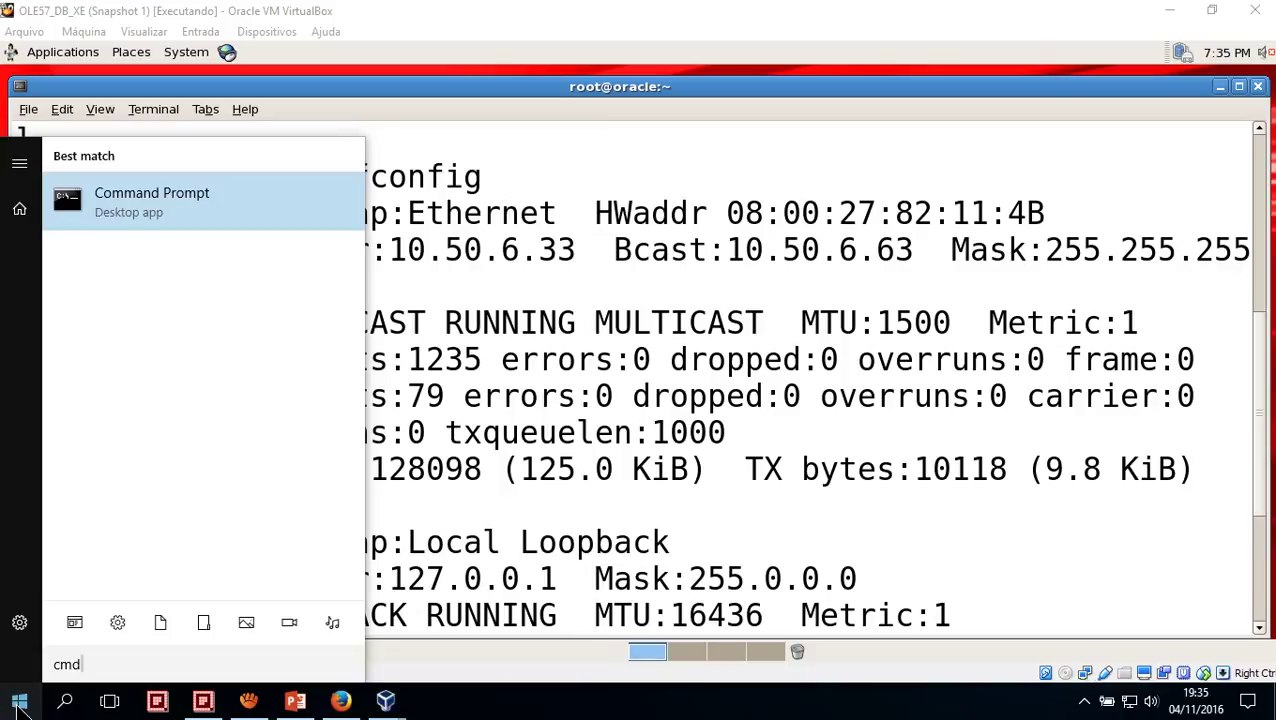
pyautogui.click(19, 702)
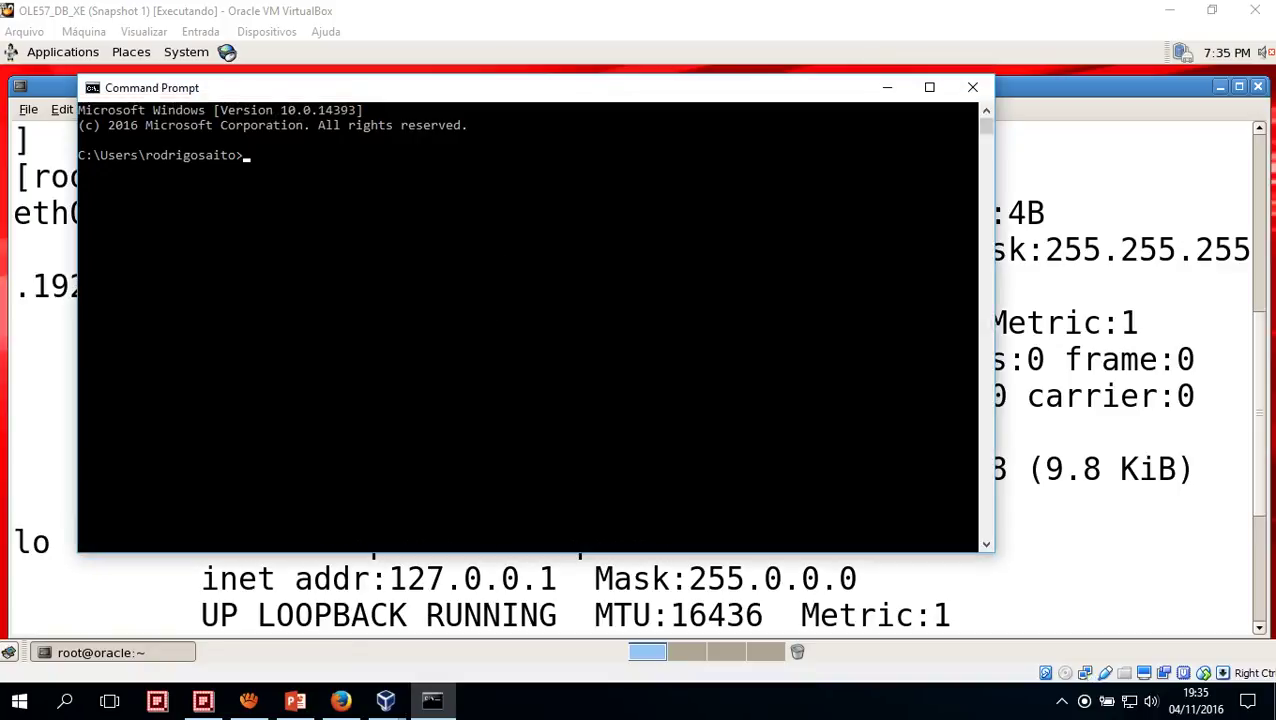
pyautogui.moveTo(200, 87); pyautogui.dragTo(436, 301)
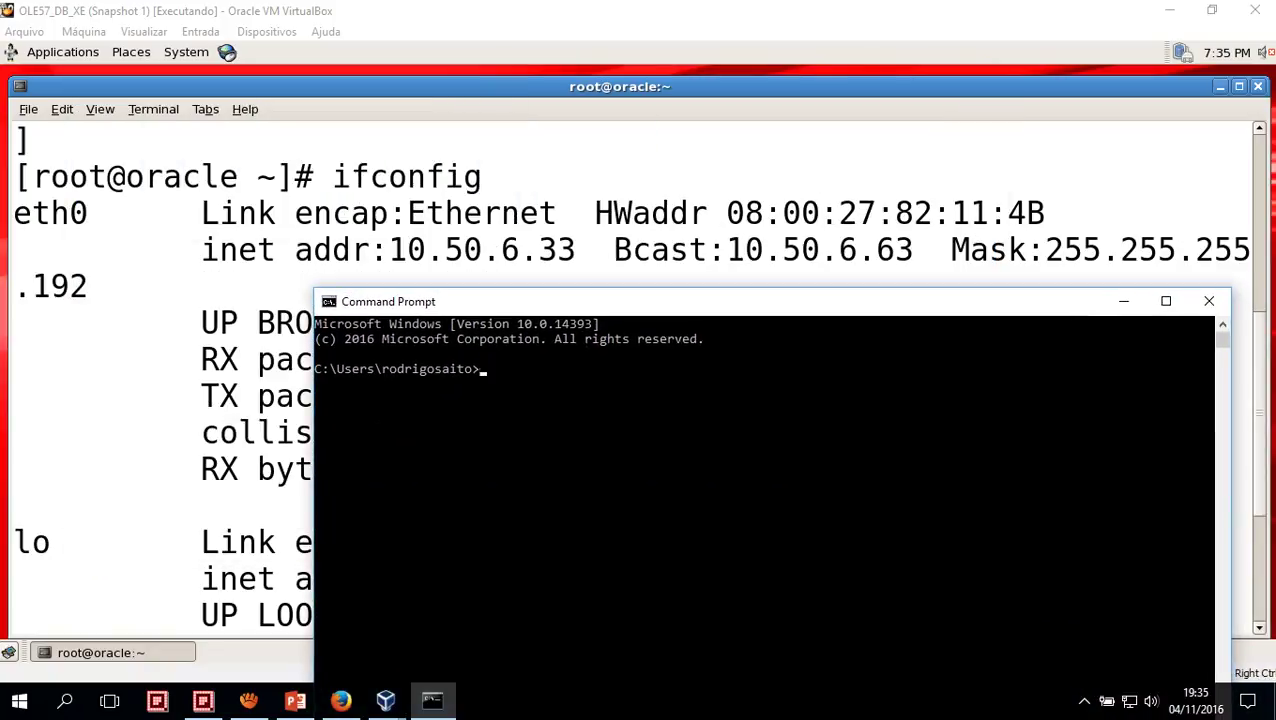
pyautogui.click(558, 413)
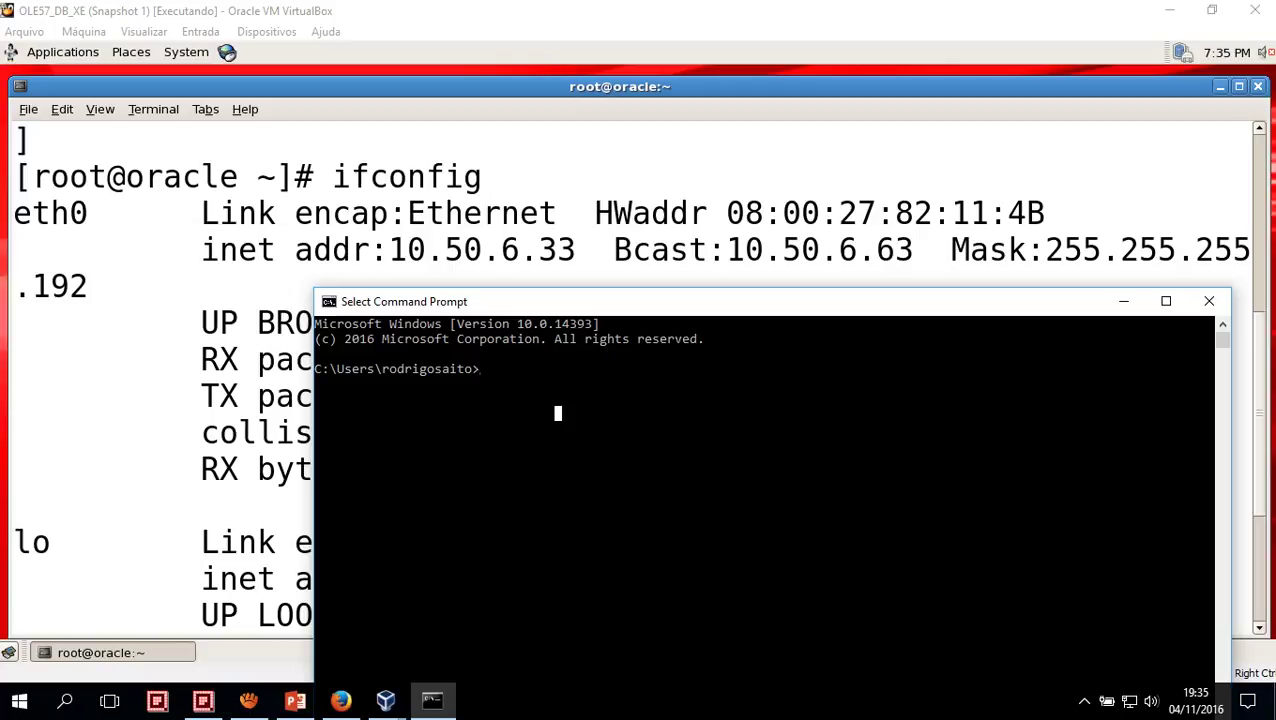
pyautogui.click(450, 12)
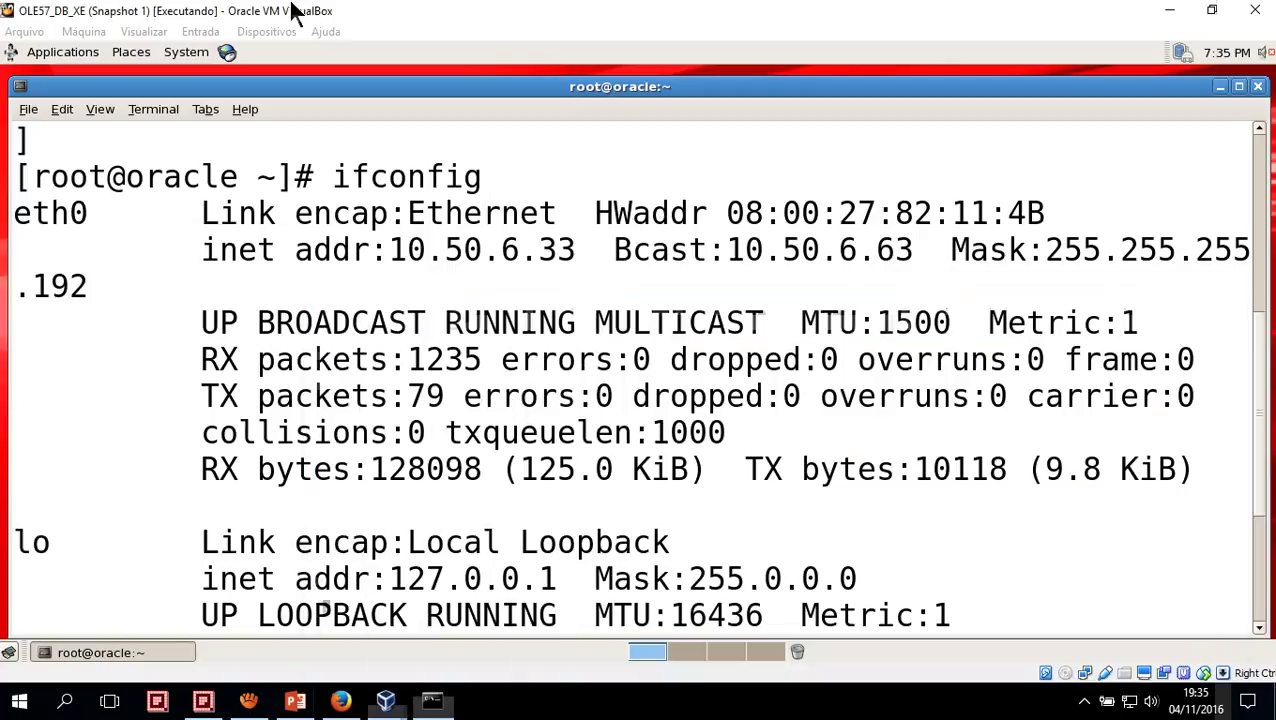
# Run ipconfig in the Command Prompt to list the host's adapters, showing Ethernet IPv4 10.50.6.30
pyautogui.click(386, 700)
pyautogui.click(315, 598)
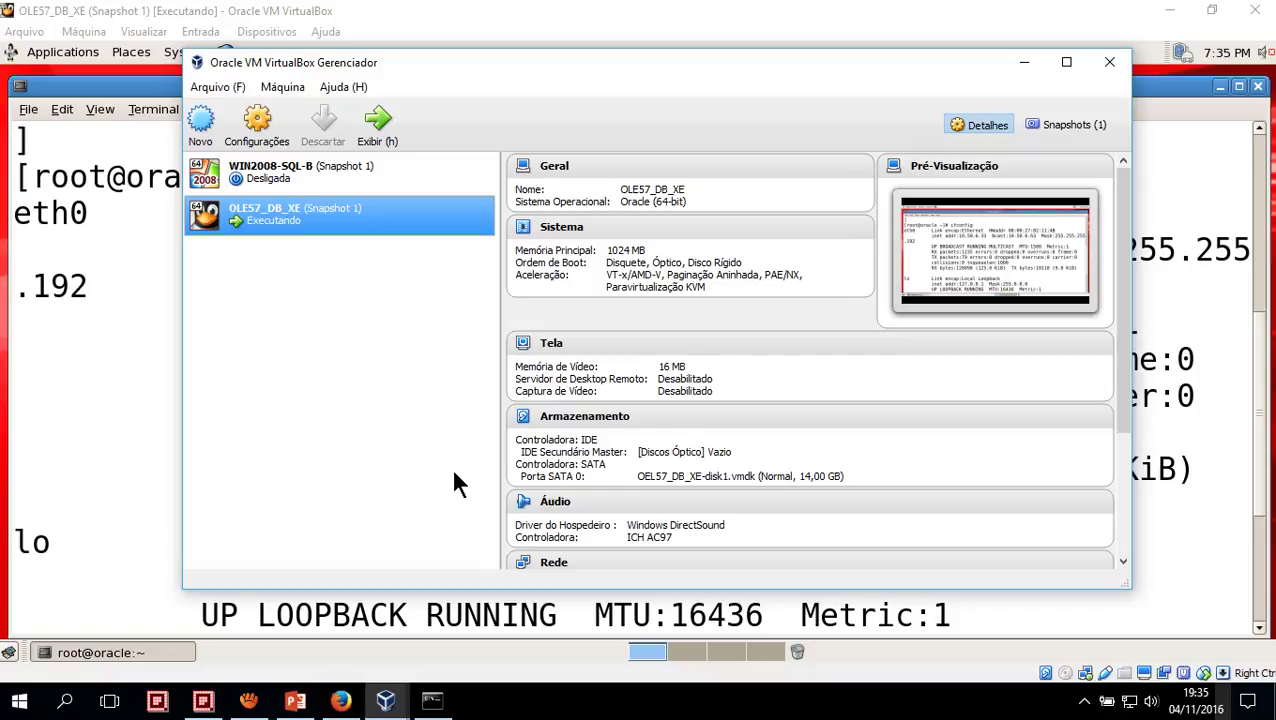
pyautogui.click(432, 700)
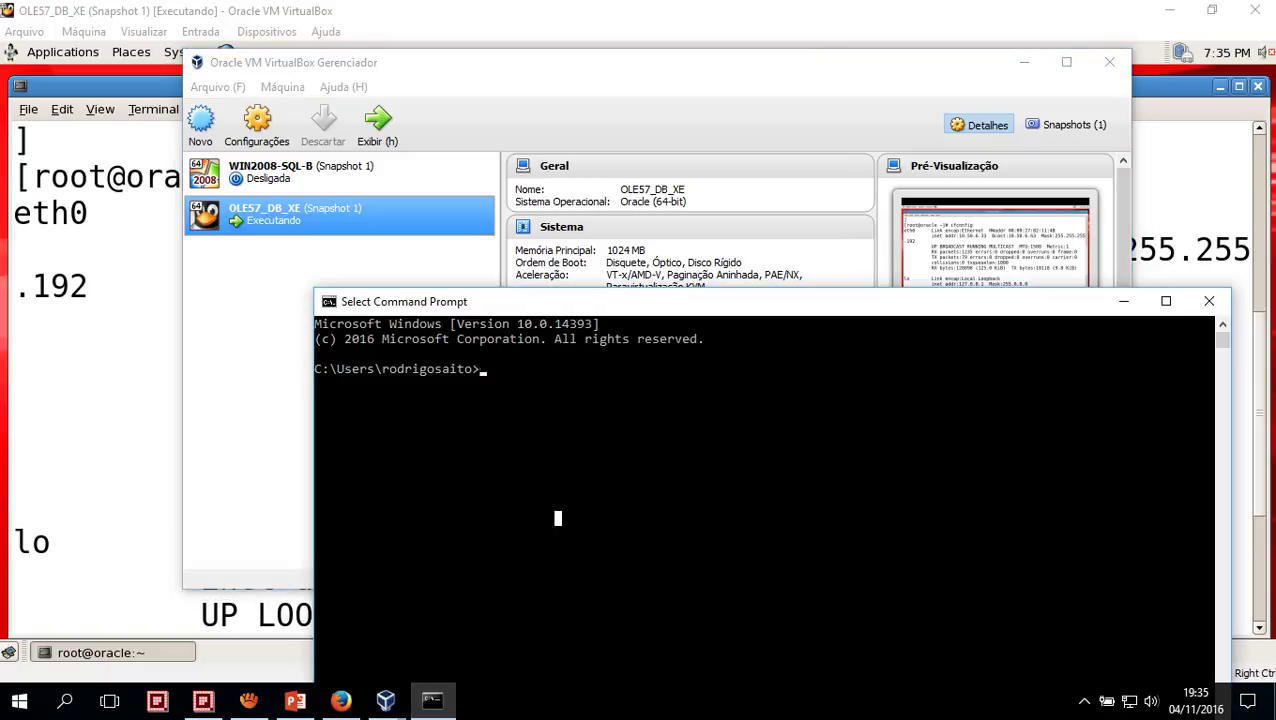
pyautogui.write('ifconfig')
pyautogui.press('Return')
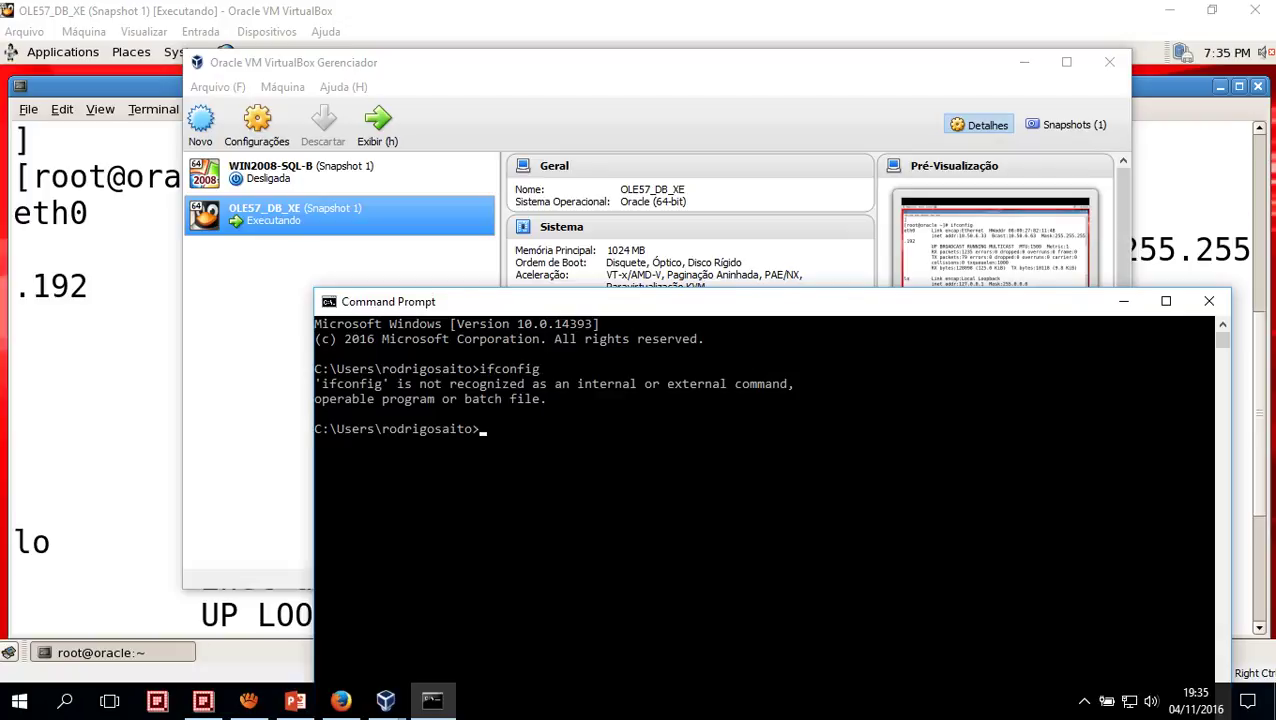
pyautogui.write('ipconfig')
pyautogui.press('Return')
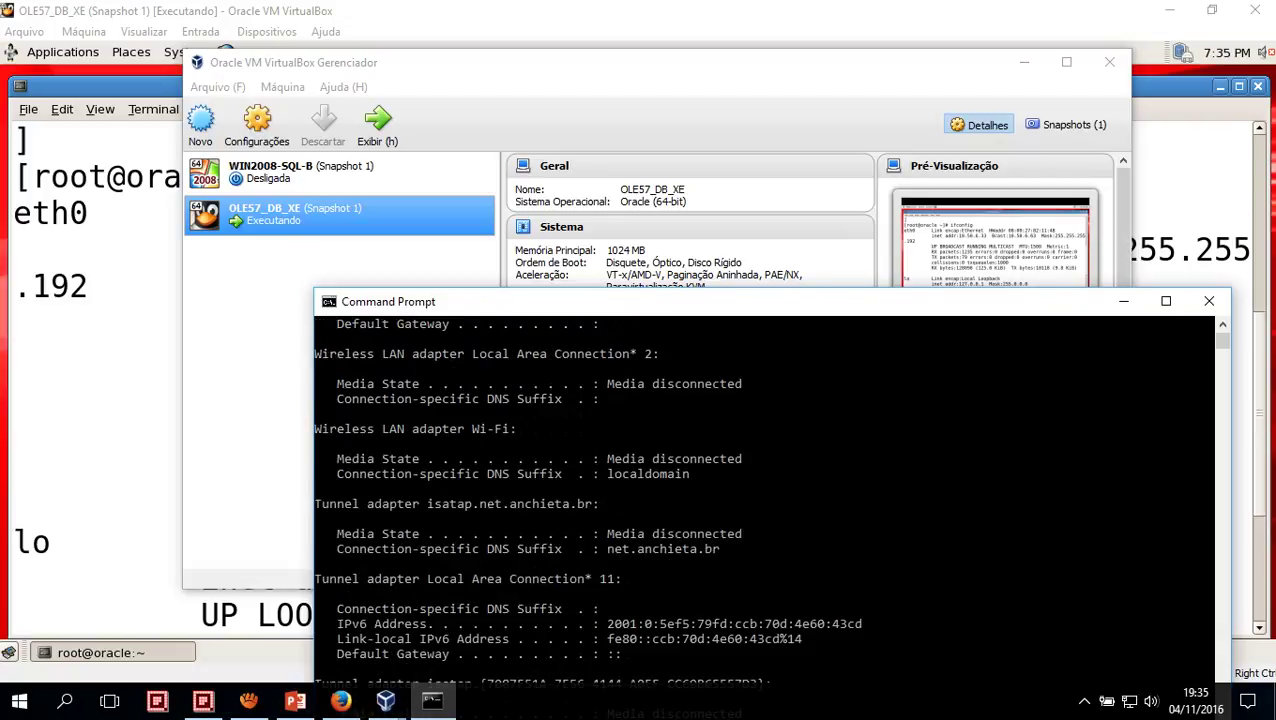
pyautogui.scroll(2, 770, 490)
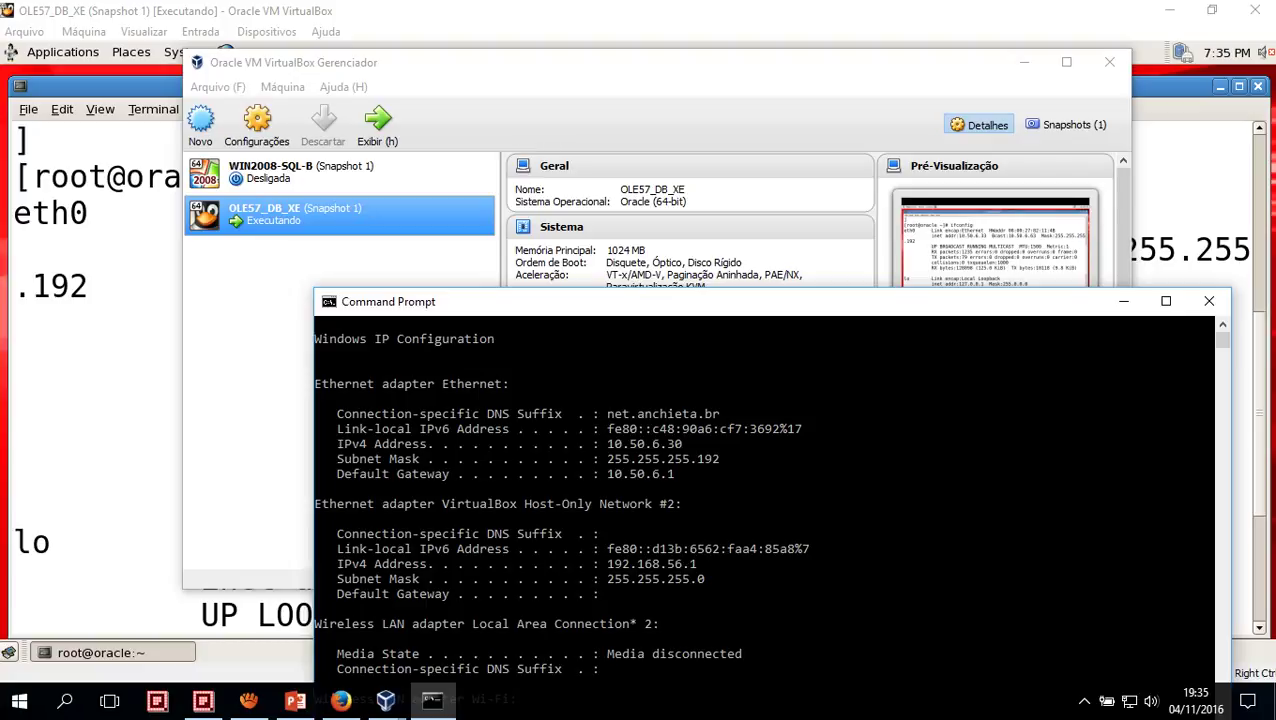
# Minimize the VirtualBox Manager and scroll the Command Prompt to the end of the ipconfig output
pyautogui.moveTo(235, 57); pyautogui.dragTo(490, 95)
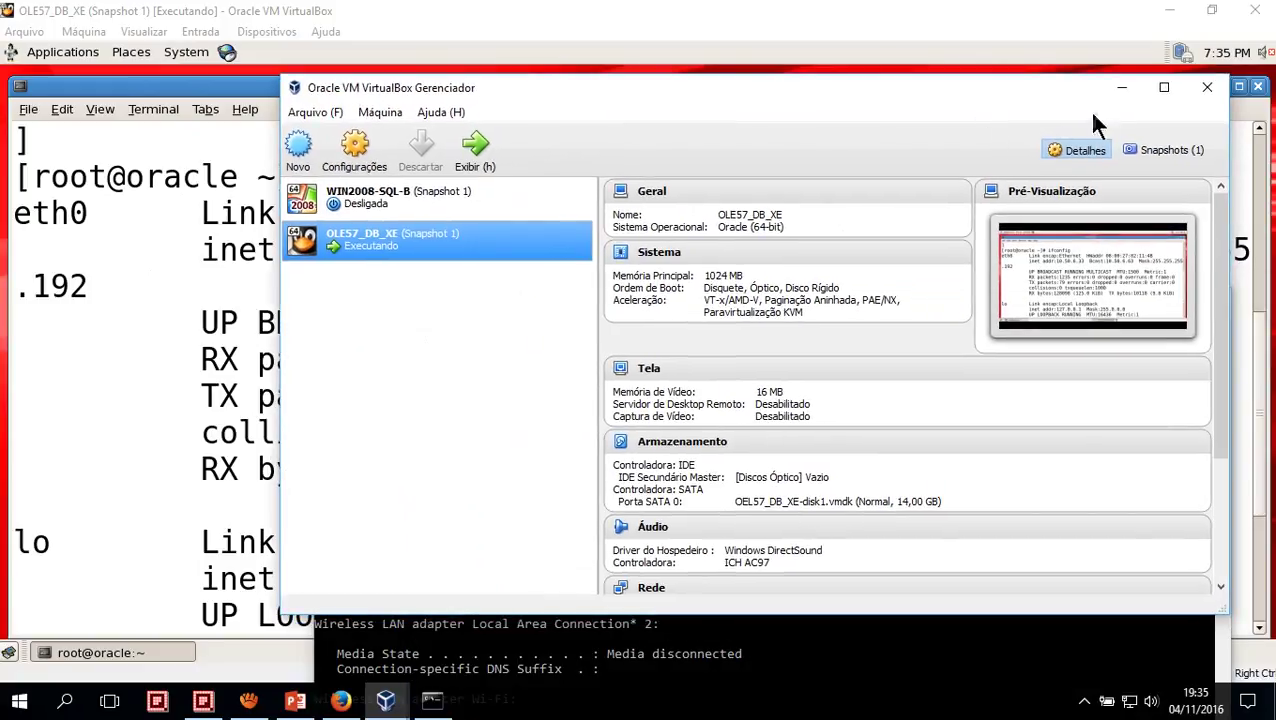
pyautogui.click(386, 700)
pyautogui.click(915, 620)
pyautogui.scroll(-6, 915, 620)
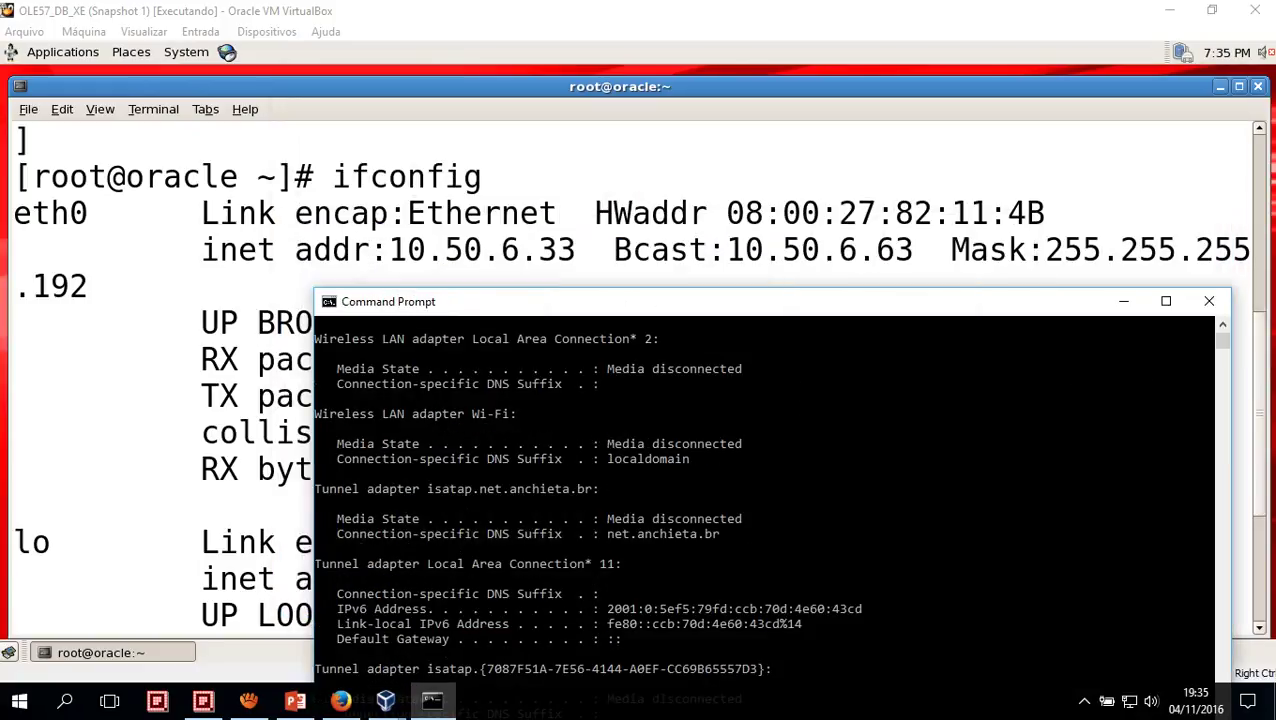
pyautogui.moveTo(700, 301); pyautogui.dragTo(719, 167)
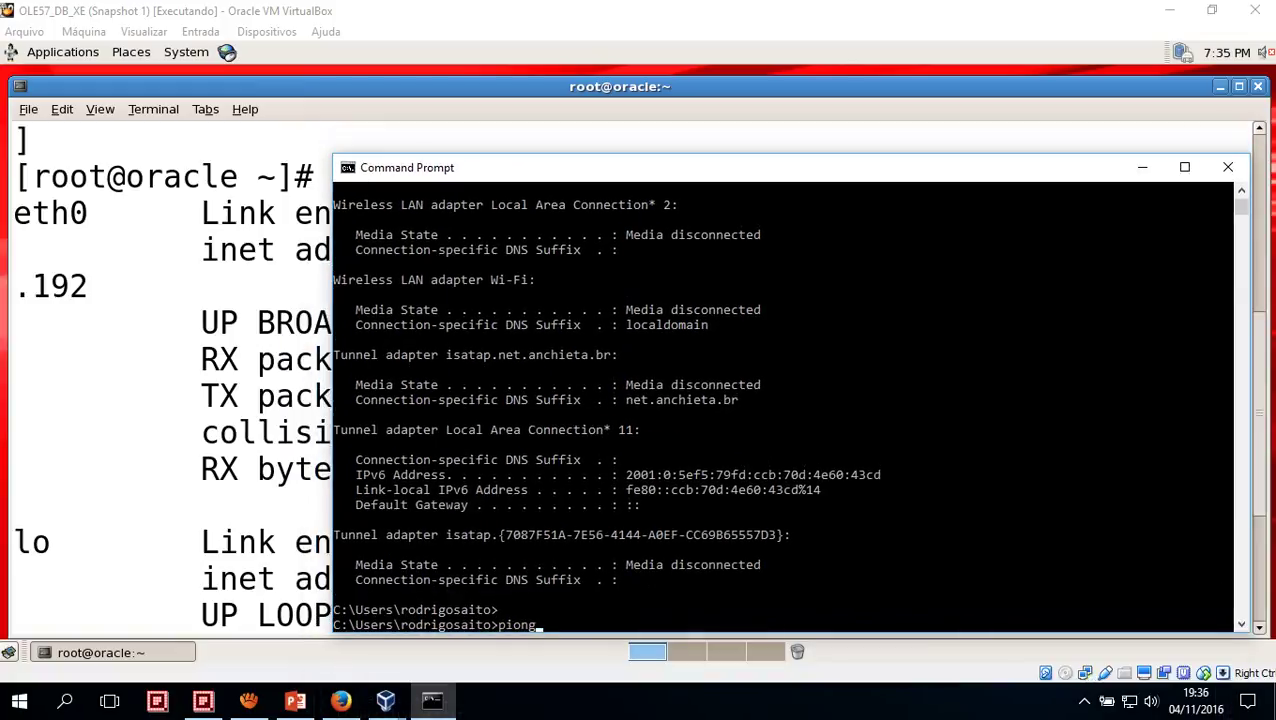
# Ping the guest at 10.50.6.33 for 4 replies with 0% loss, then bring the VM window forward
pyautogui.press('BackSpace')
pyautogui.press('BackSpace')
pyautogui.press('BackSpace')
pyautogui.press('BackSpace')
pyautogui.write('ping 10.50.')
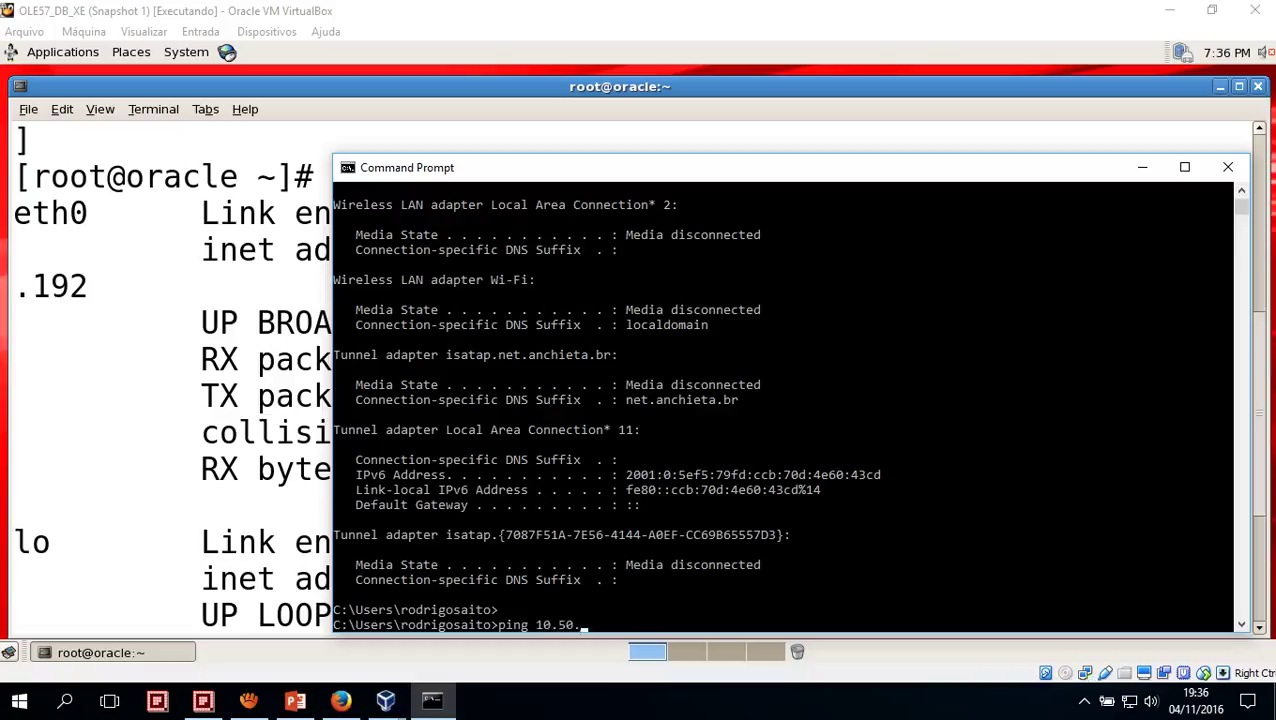
pyautogui.write('6.33')
pyautogui.press('Return')
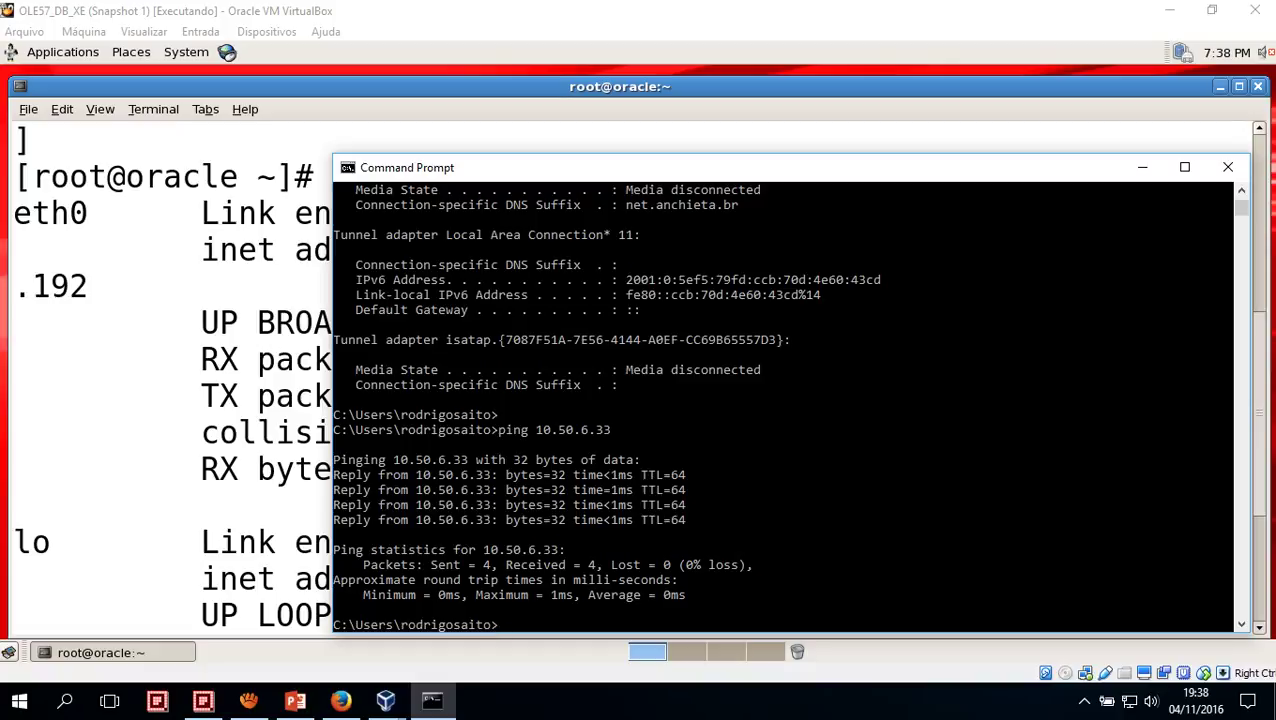
pyautogui.click(483, 16)
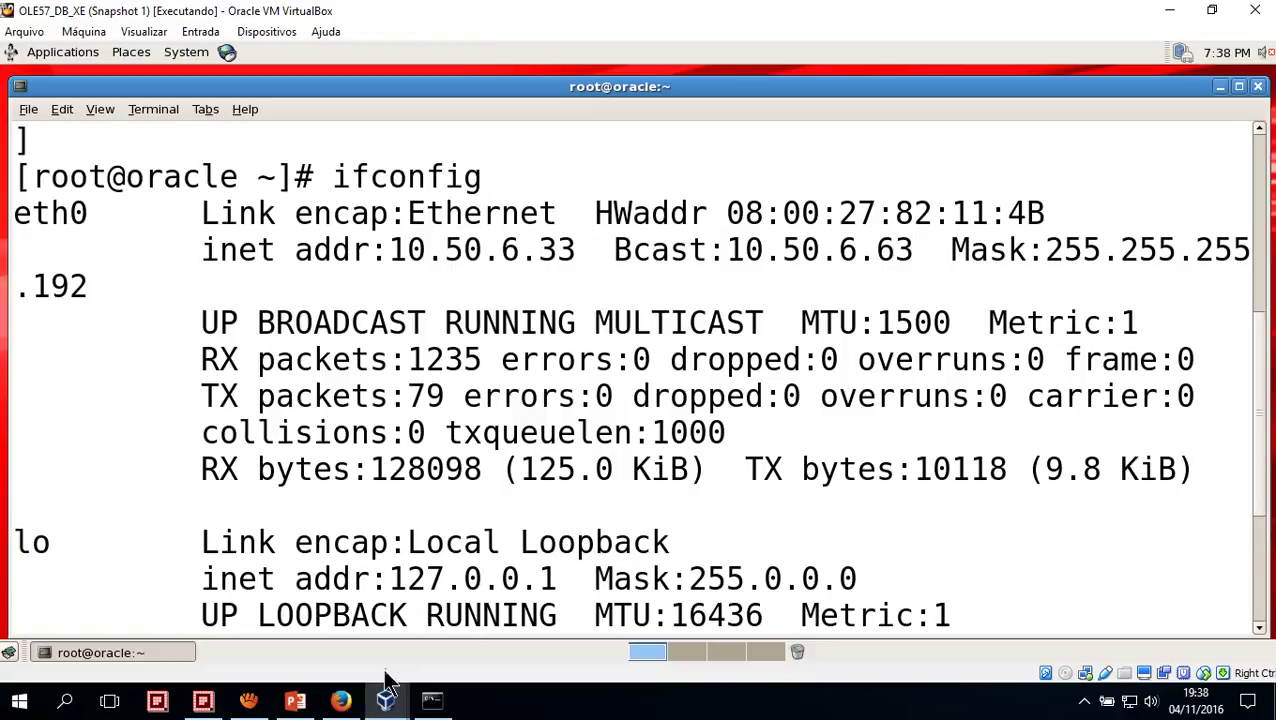
# Reactivate the VM, re-maximize its terminal and select eth0's hardware address 08:00:27:82:11:4B
pyautogui.moveTo(384, 703)
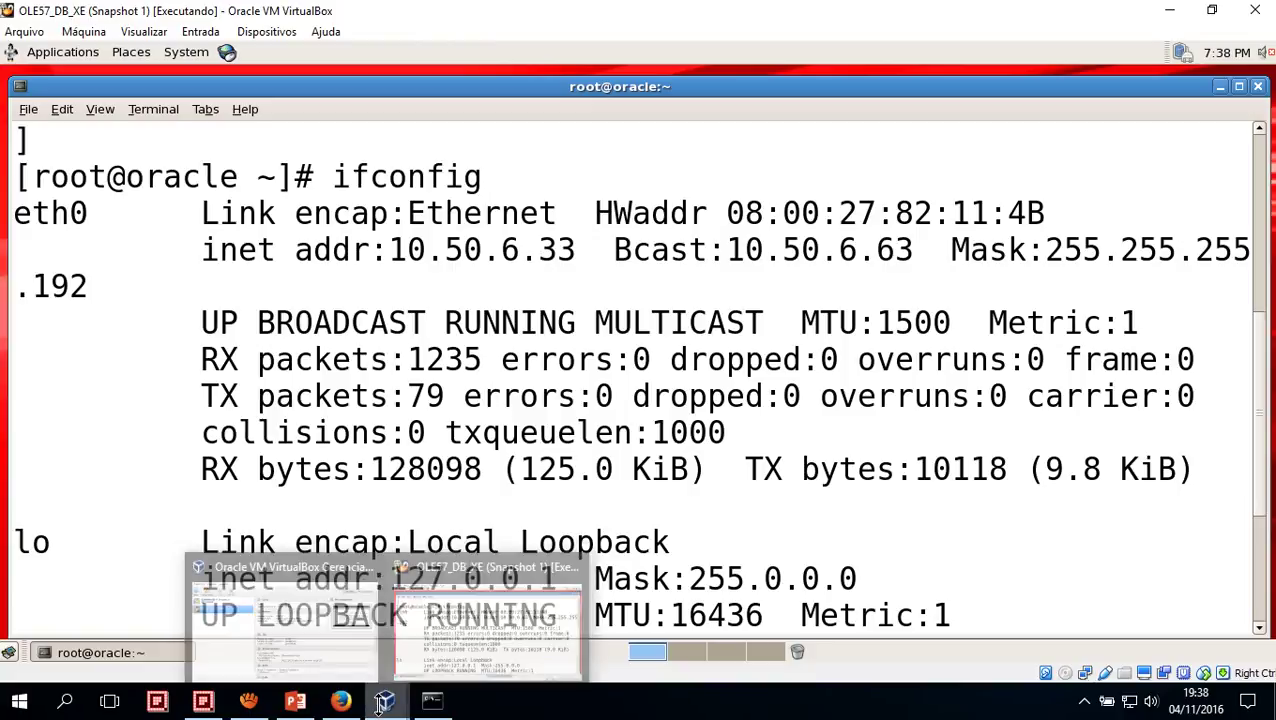
pyautogui.click(331, 636)
pyautogui.click(472, 598)
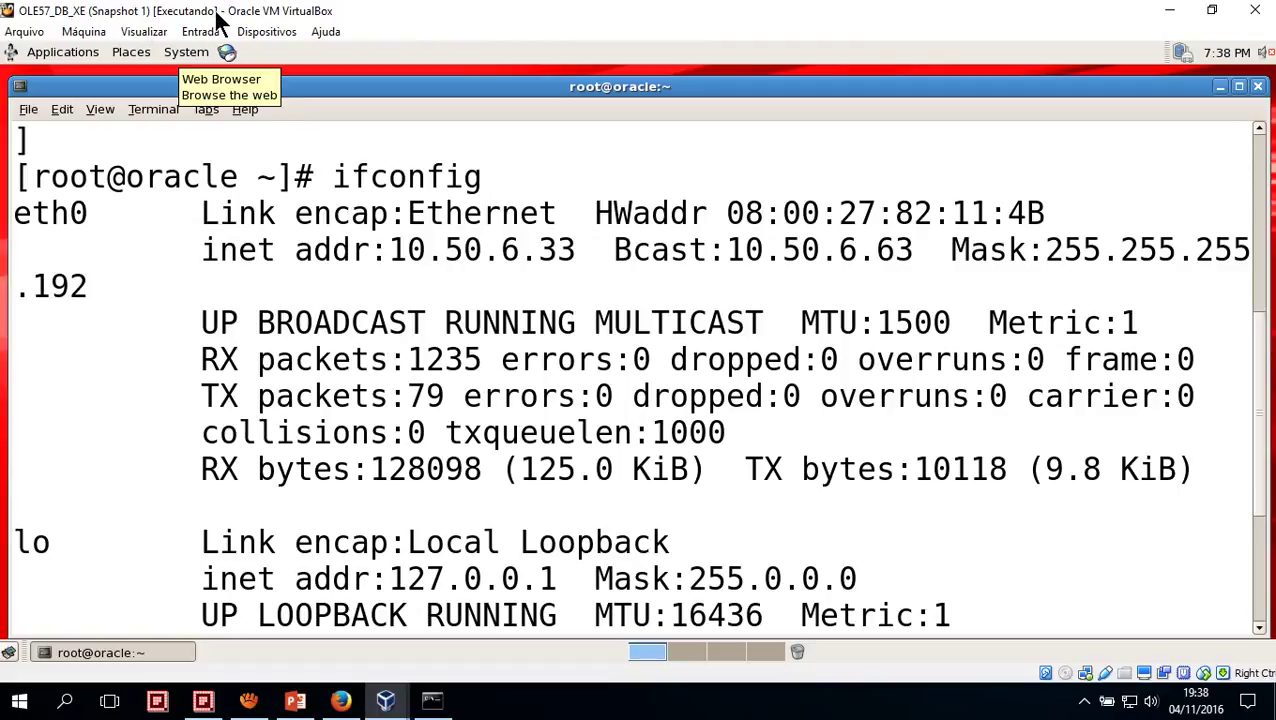
pyautogui.moveTo(178, 86); pyautogui.dragTo(343, 143)
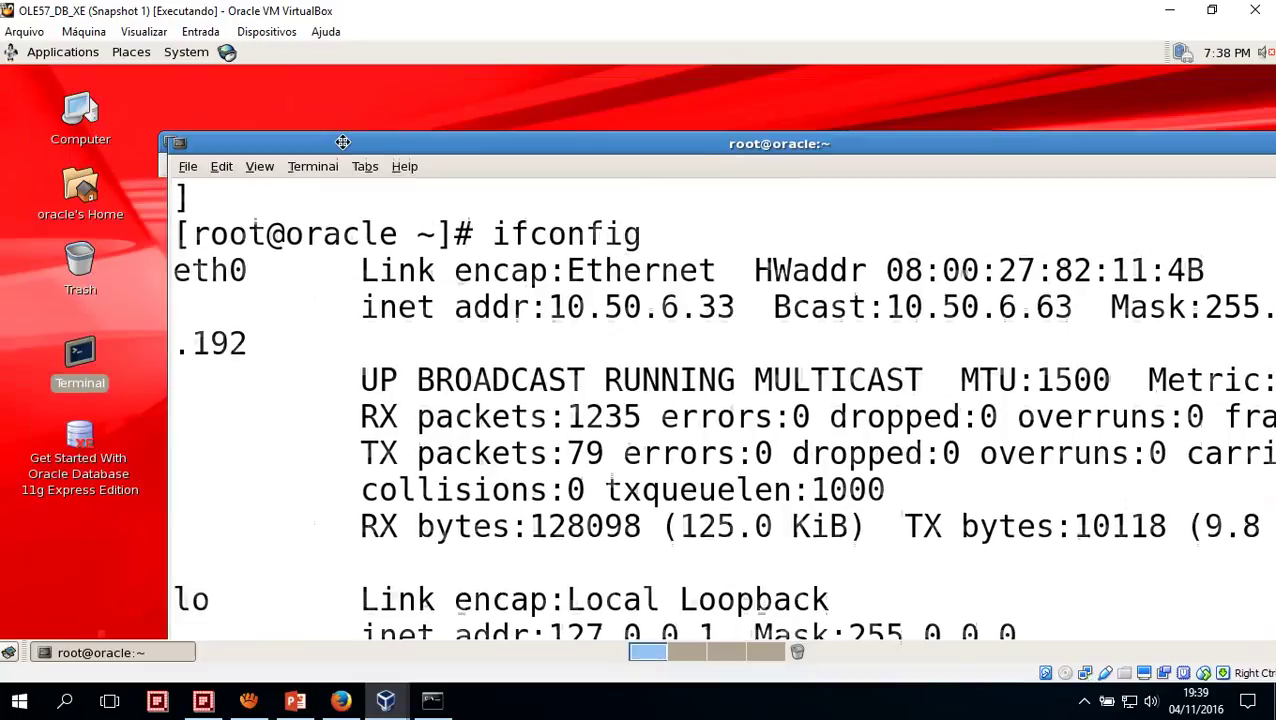
pyautogui.doubleClick(330, 145)
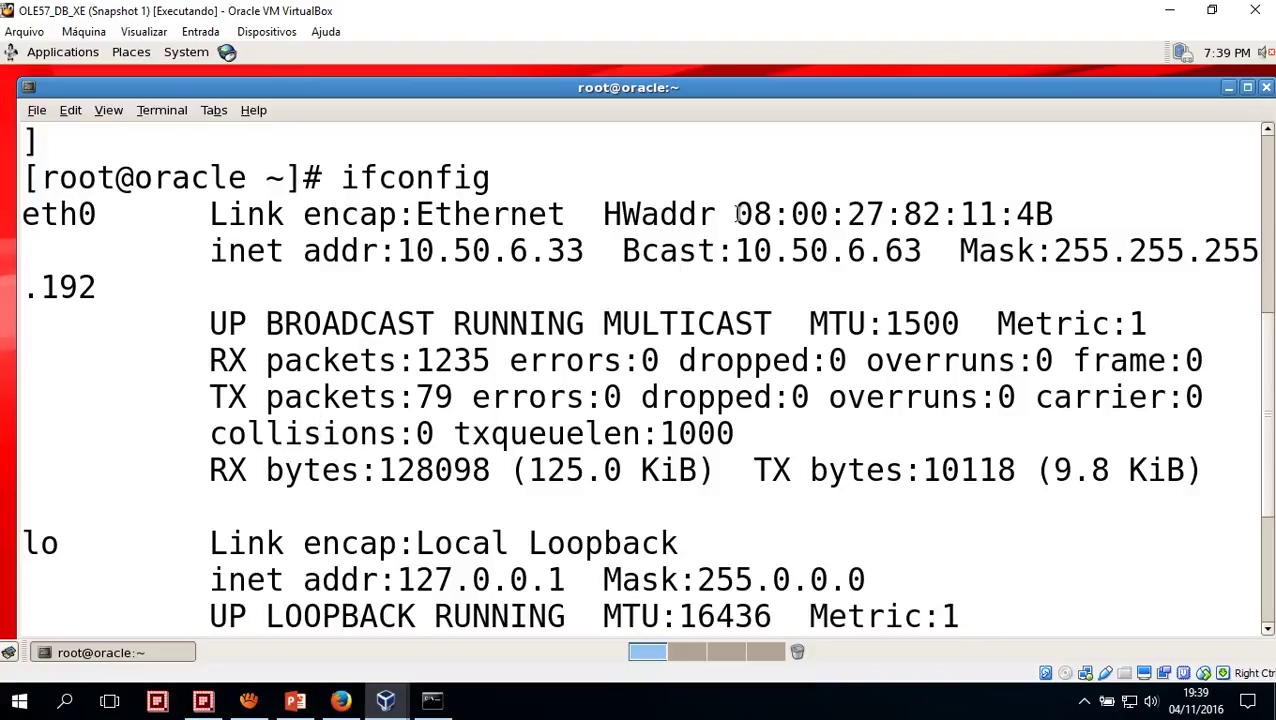
pyautogui.moveTo(737, 213); pyautogui.dragTo(1046, 217)
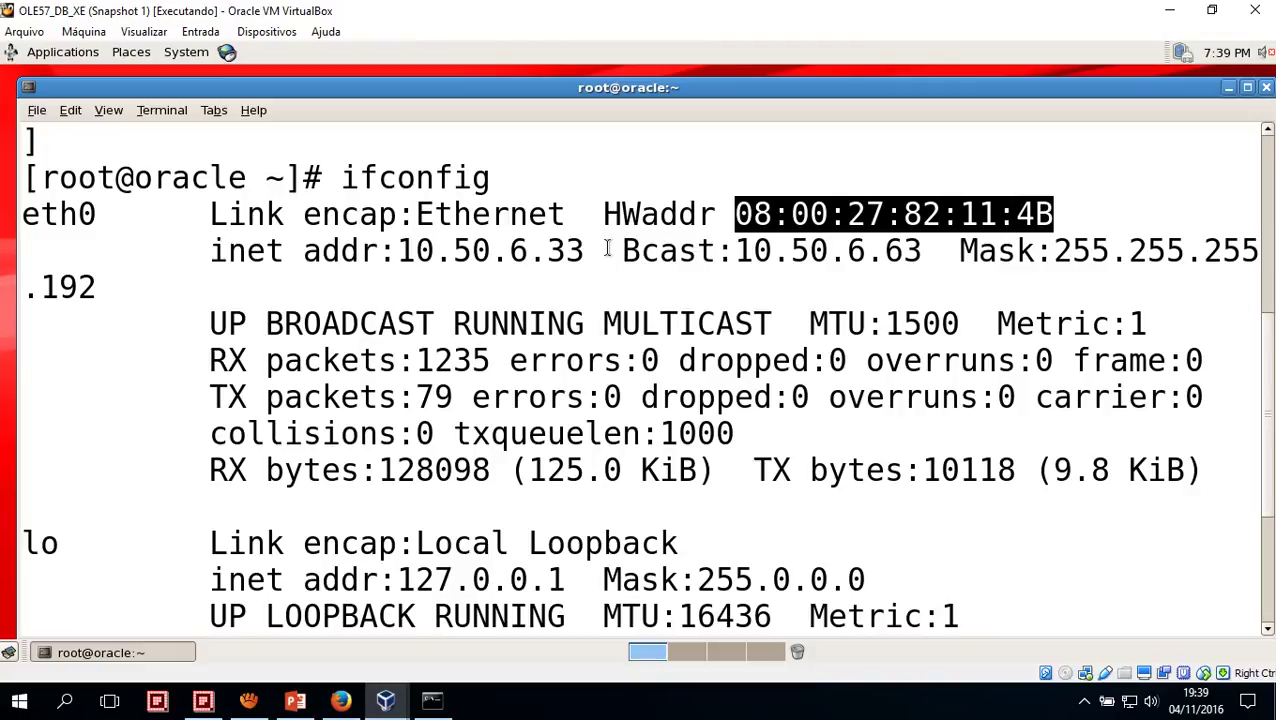
pyautogui.click(386, 700)
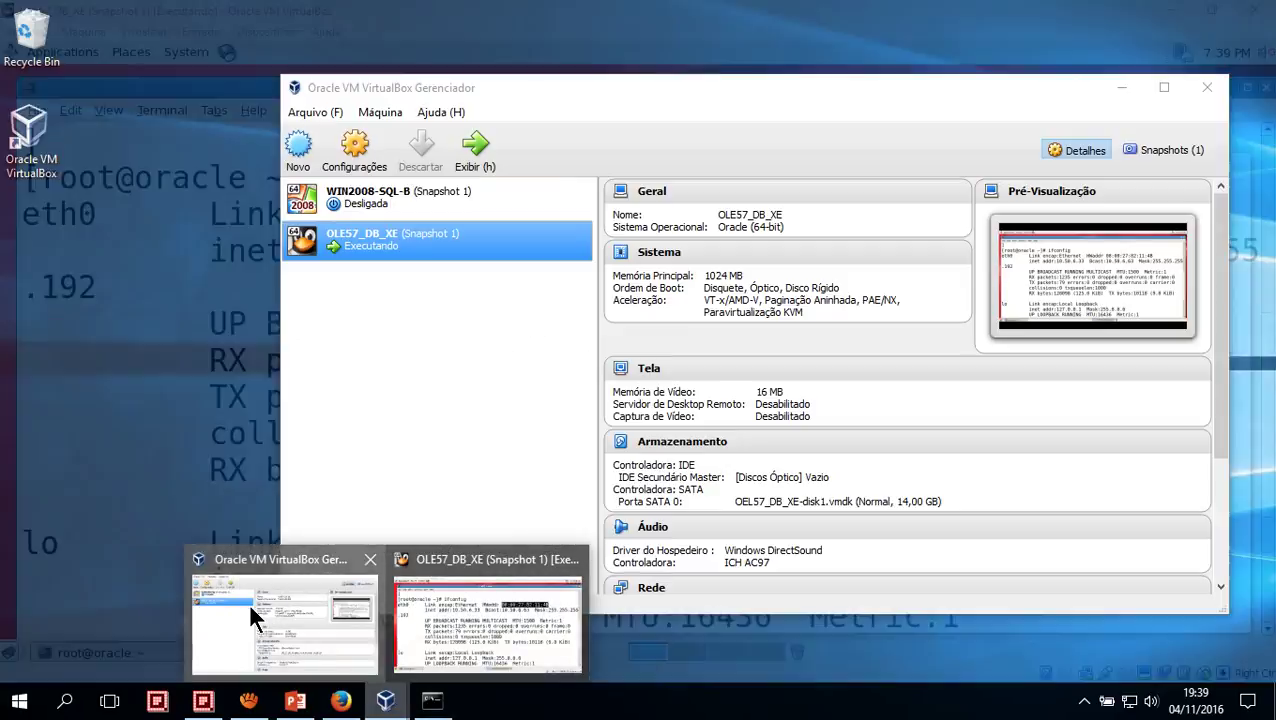
pyautogui.click(248, 603)
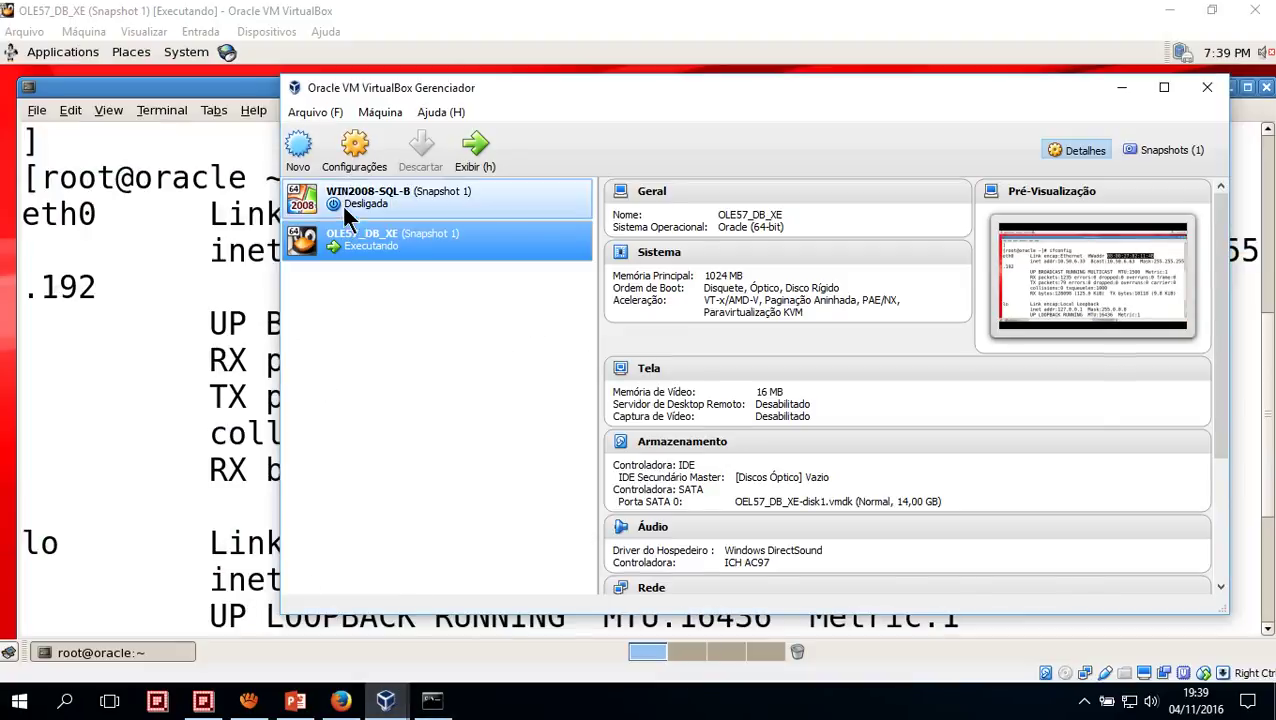
pyautogui.click(365, 175)
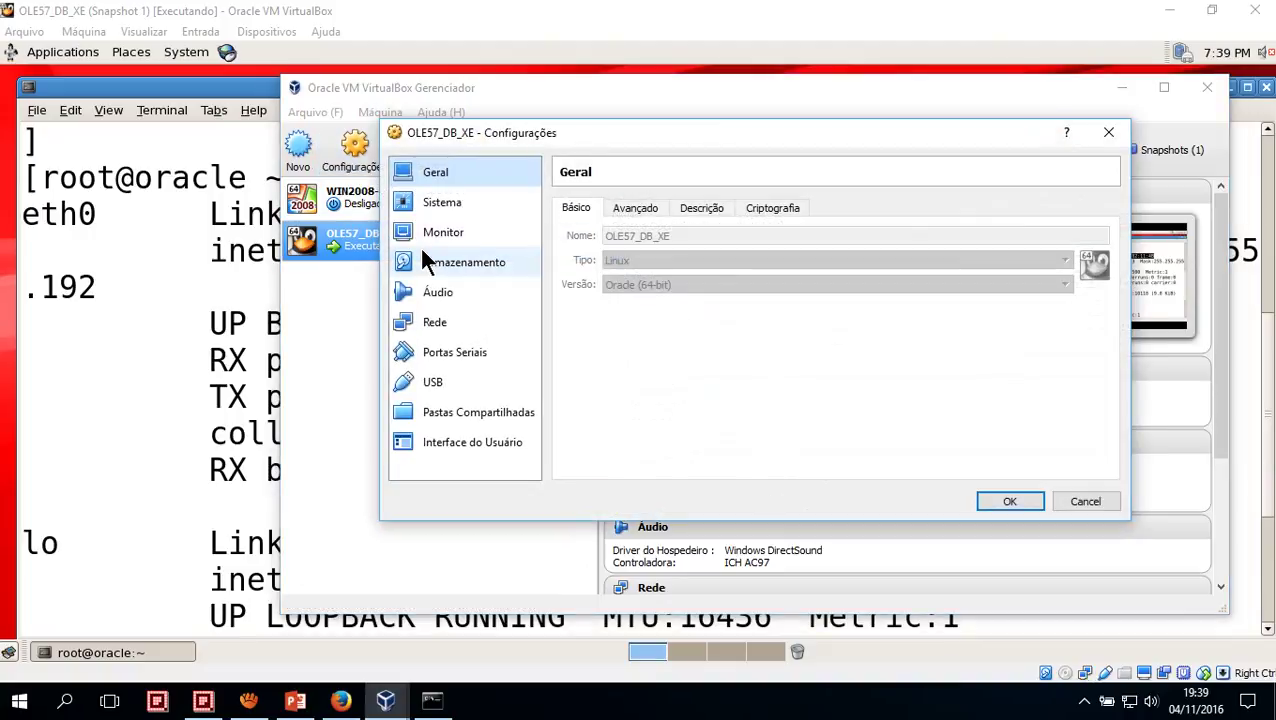
pyautogui.click(456, 318)
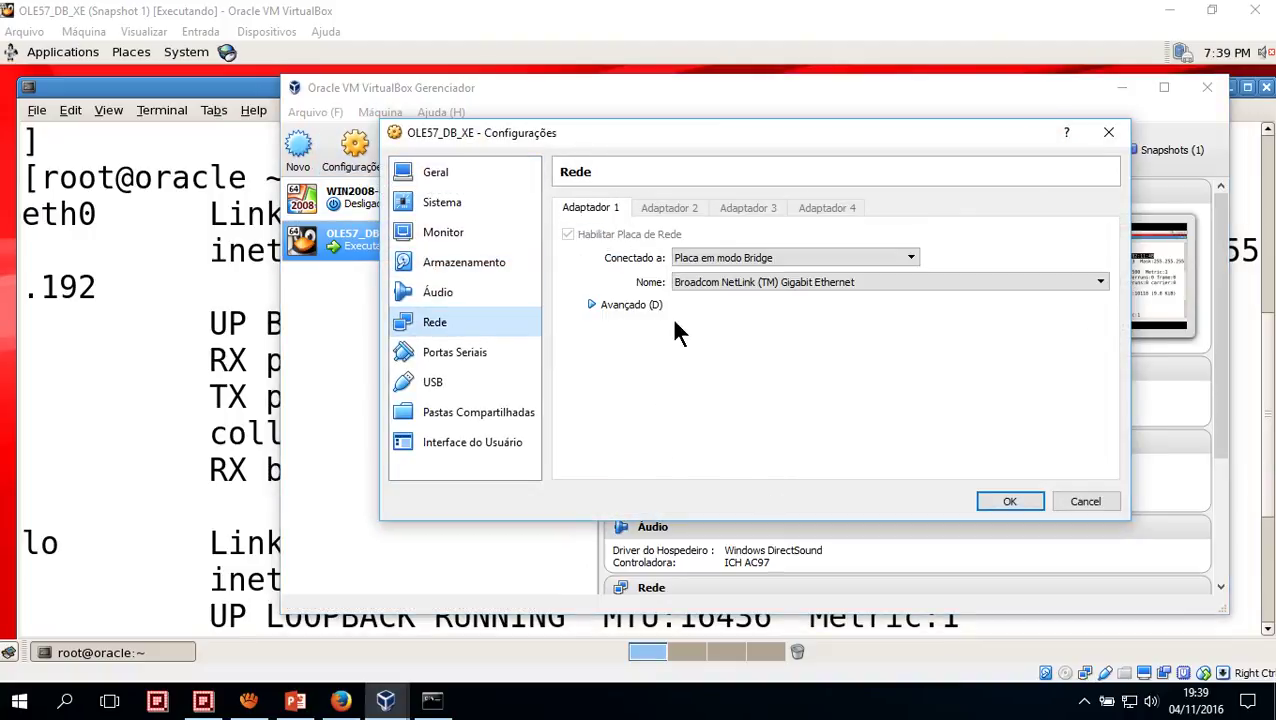
pyautogui.click(594, 305)
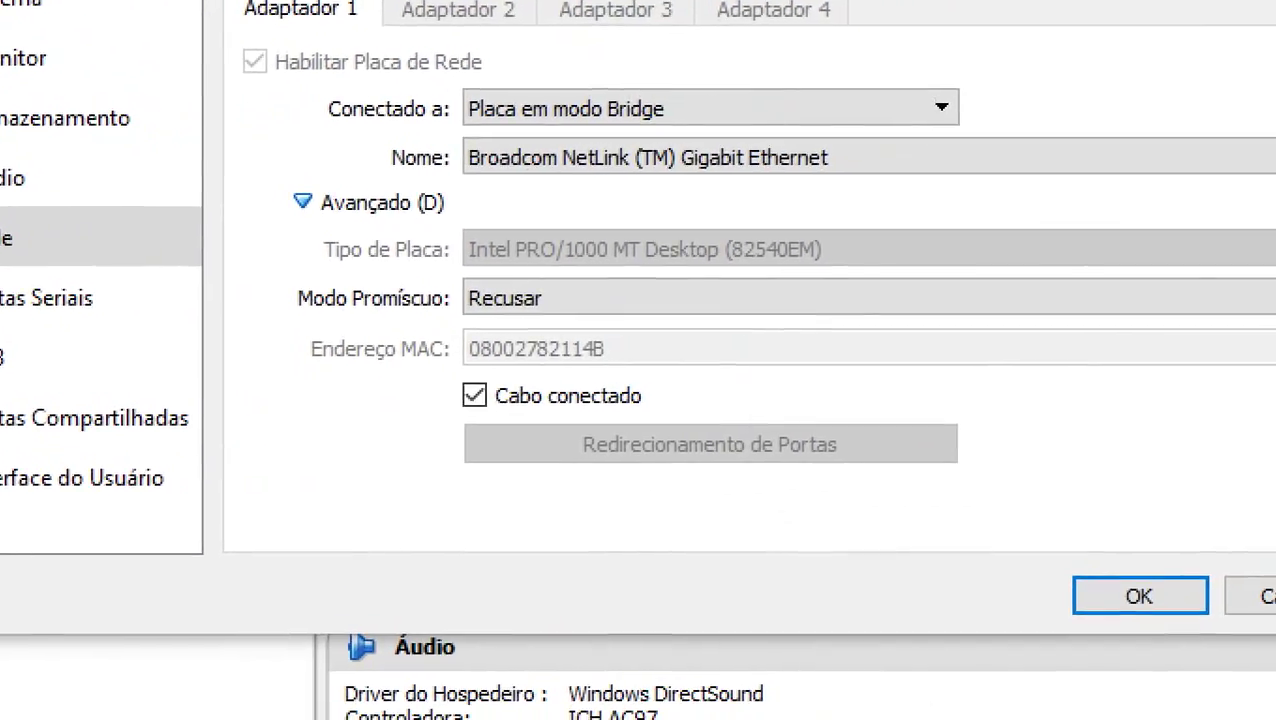
pyautogui.moveTo(433, 320); pyautogui.dragTo(750, 381)
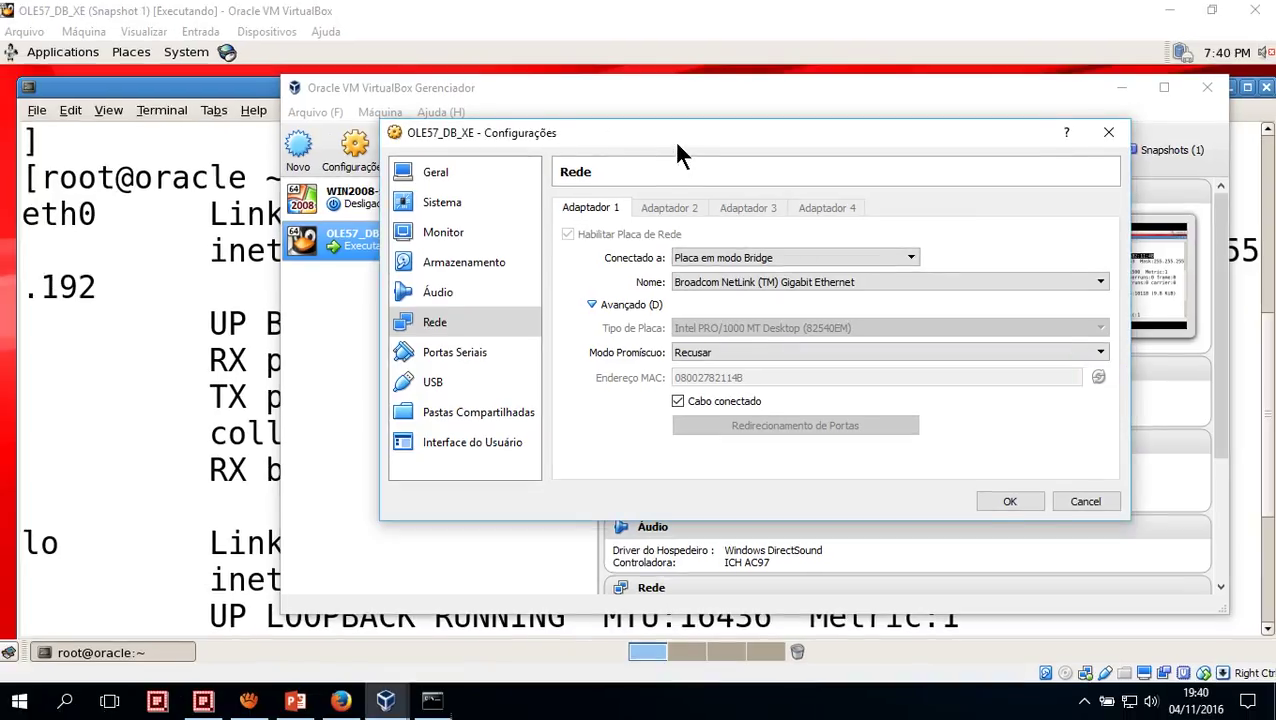
pyautogui.moveTo(674, 140); pyautogui.dragTo(528, 115)
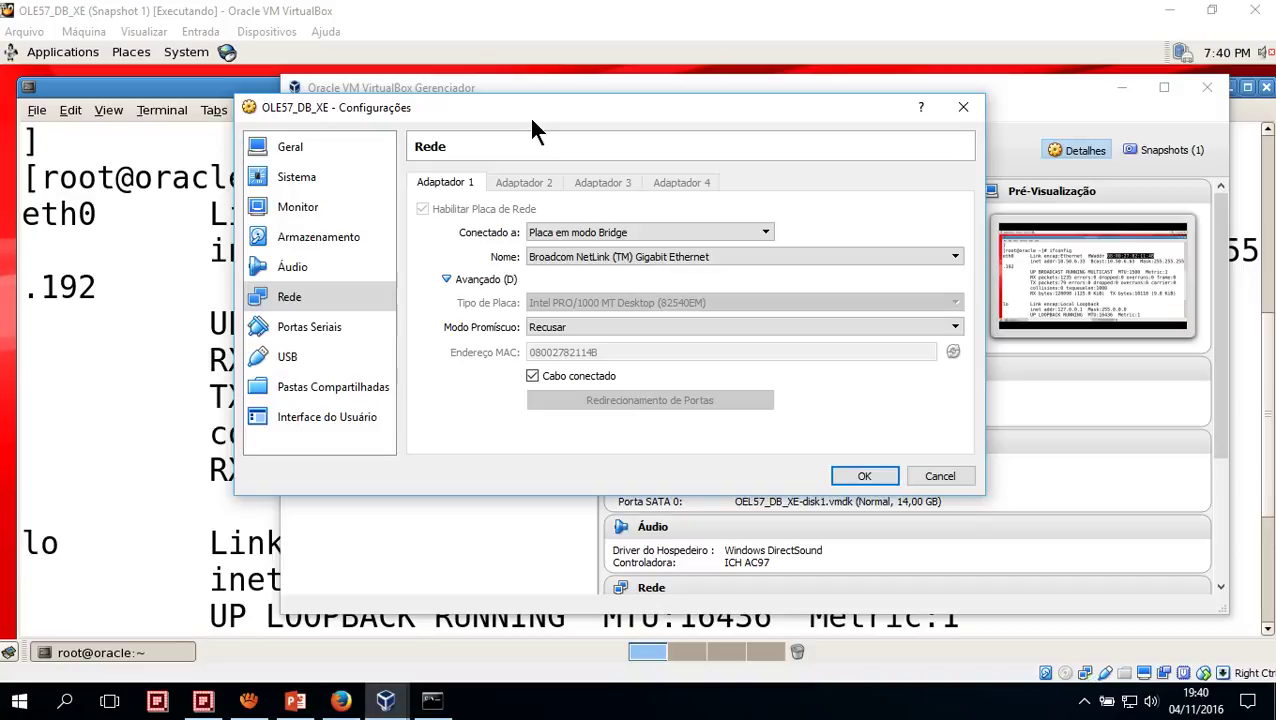
pyautogui.press('Escape')
pyautogui.moveTo(419, 89); pyautogui.dragTo(372, 85)
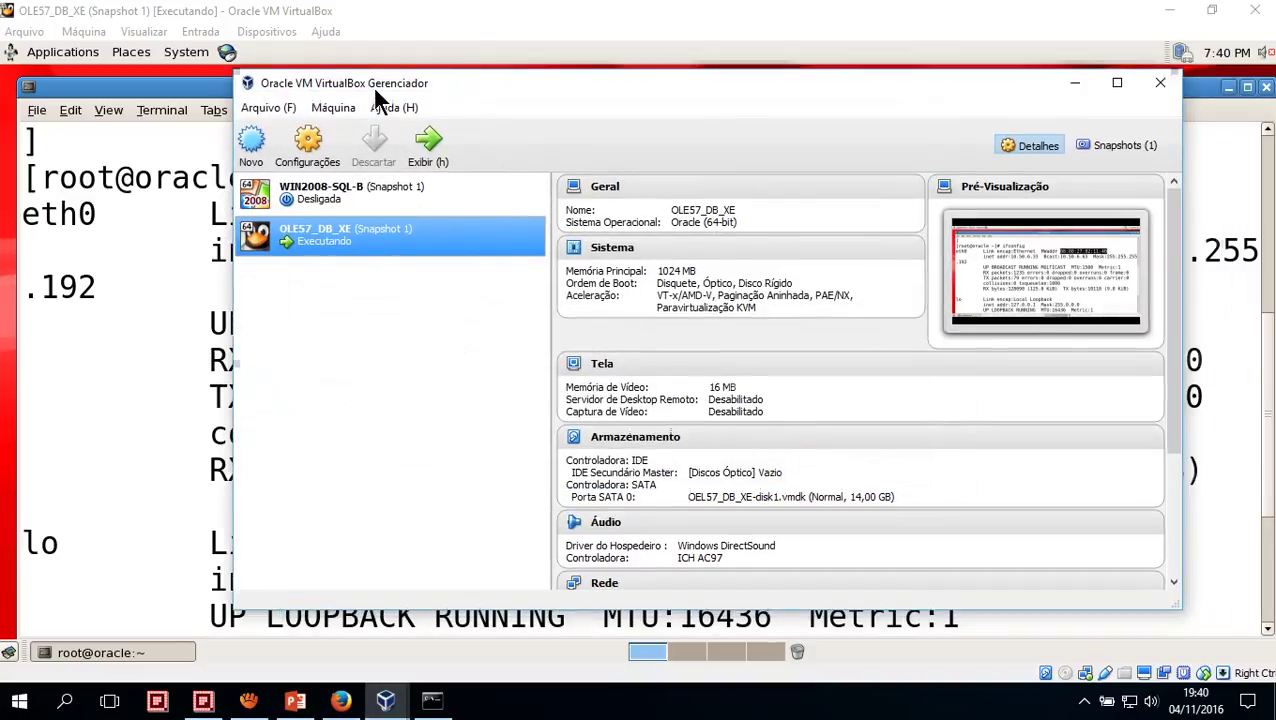
pyautogui.click(1075, 83)
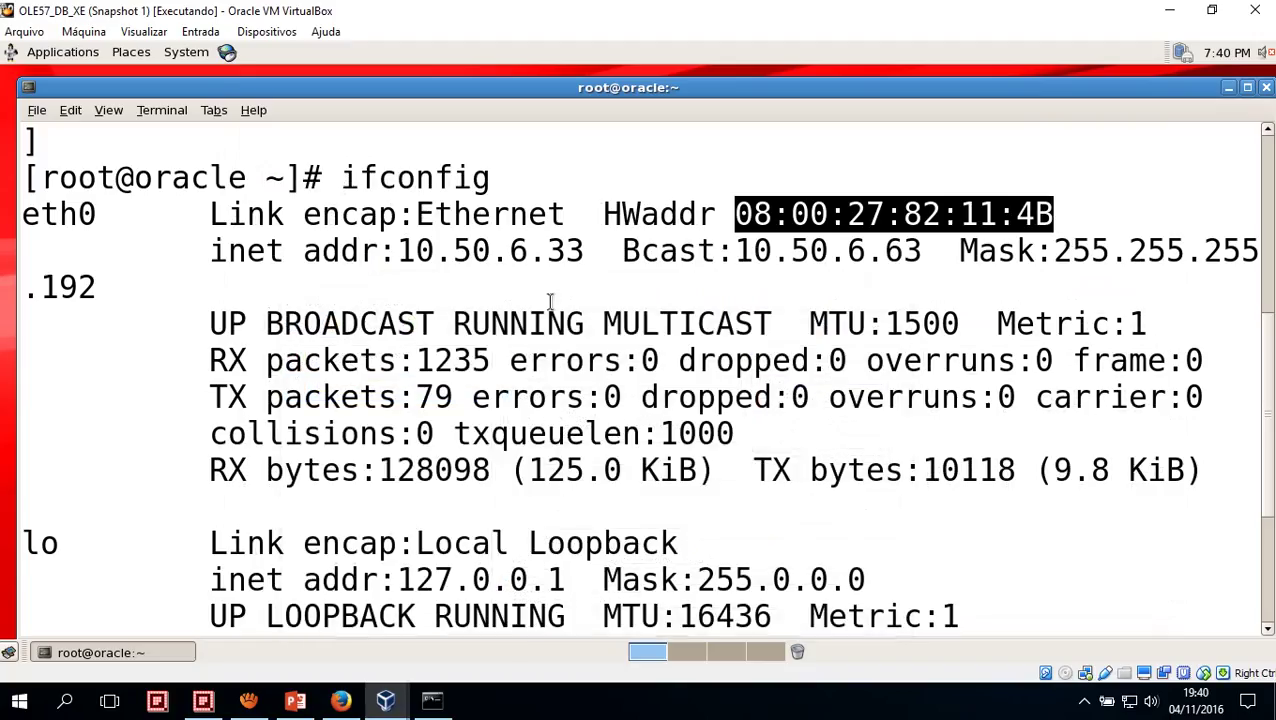
pyautogui.moveTo(517, 96); pyautogui.dragTo(509, 88)
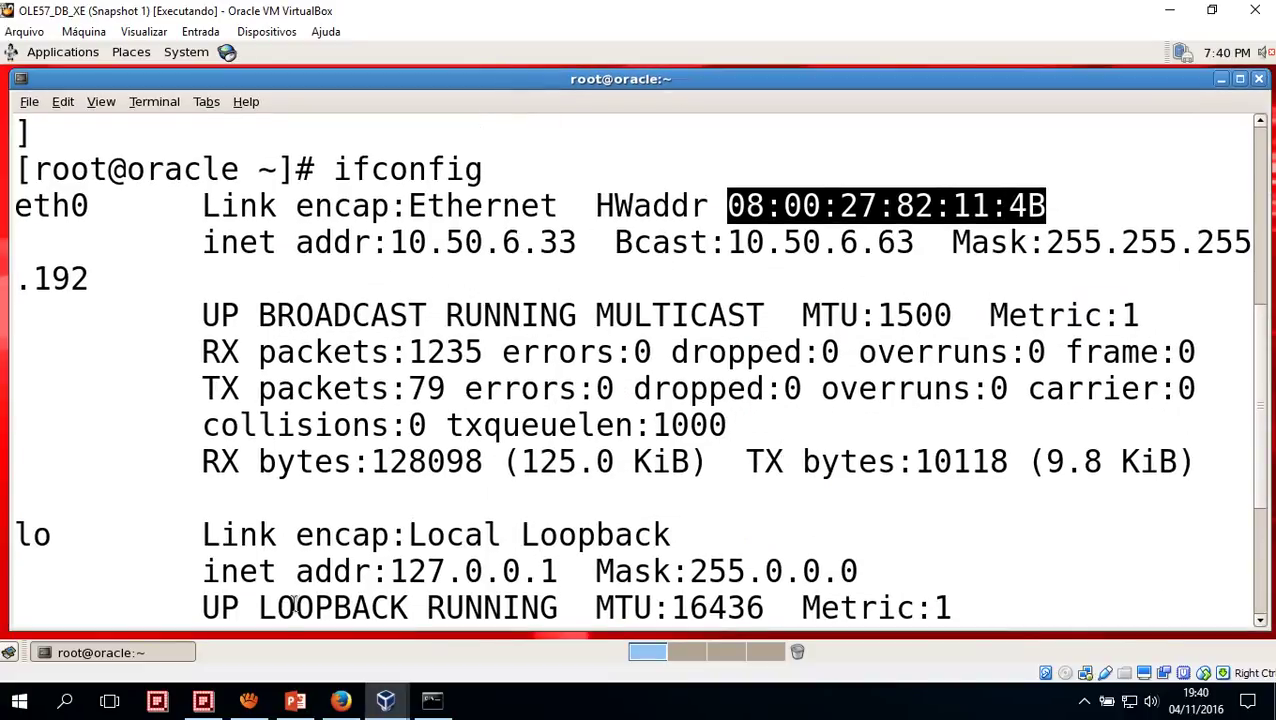
# Open the Windows Start menu showing the pinned sqldeveloper tile
pyautogui.click(19, 700)
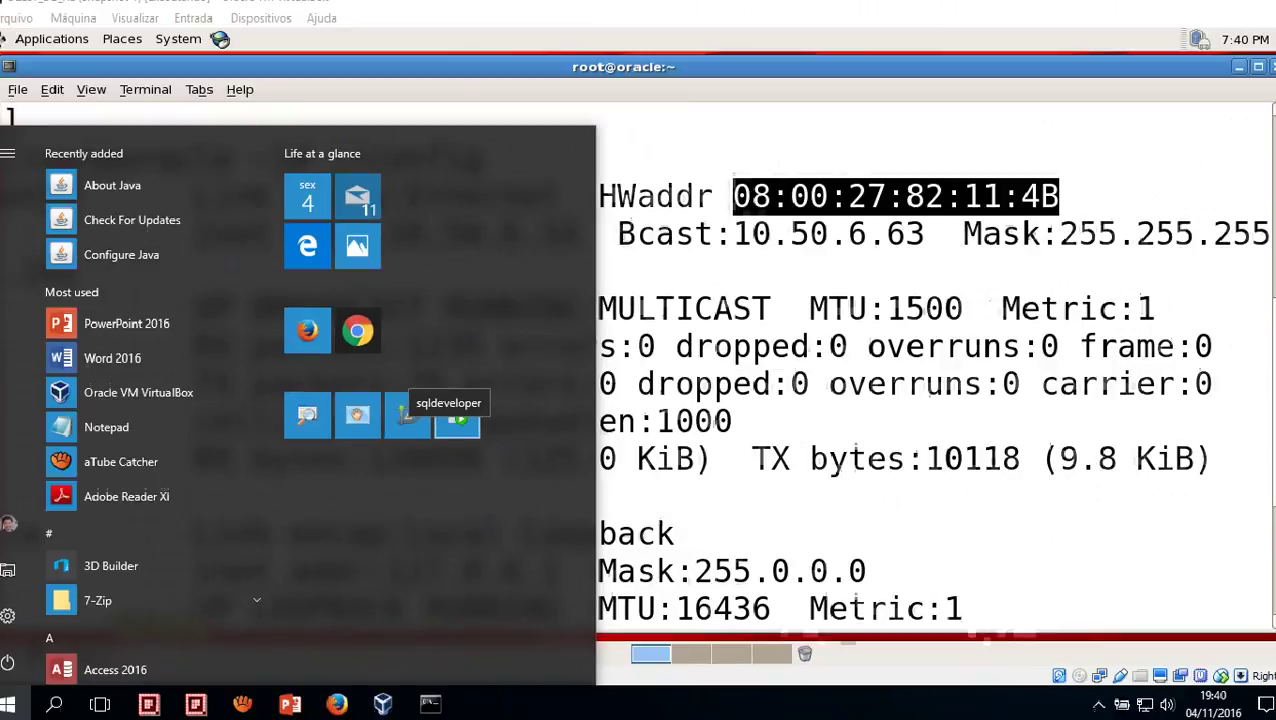
pyautogui.click(443, 541)
pyautogui.press('super')
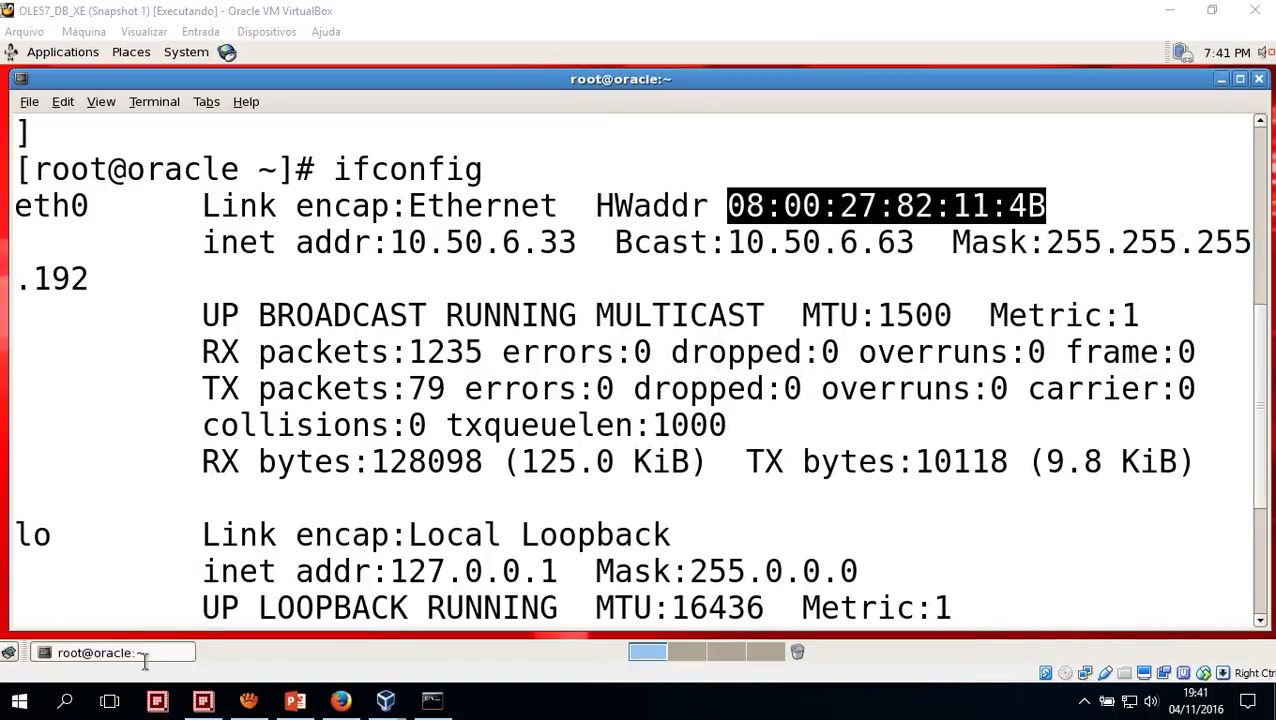
pyautogui.click(19, 700)
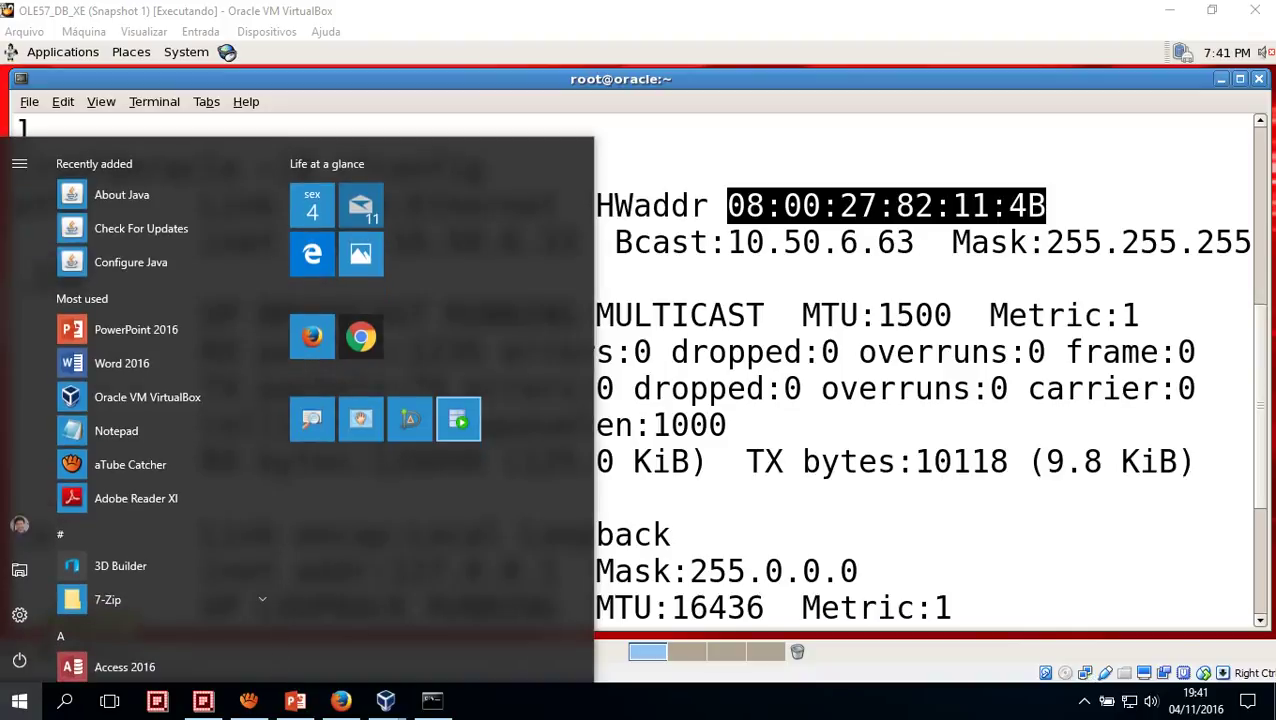
# Close the Start menu, bring up the device setup progress and open File Explorer at Quick access
pyautogui.press('Escape')
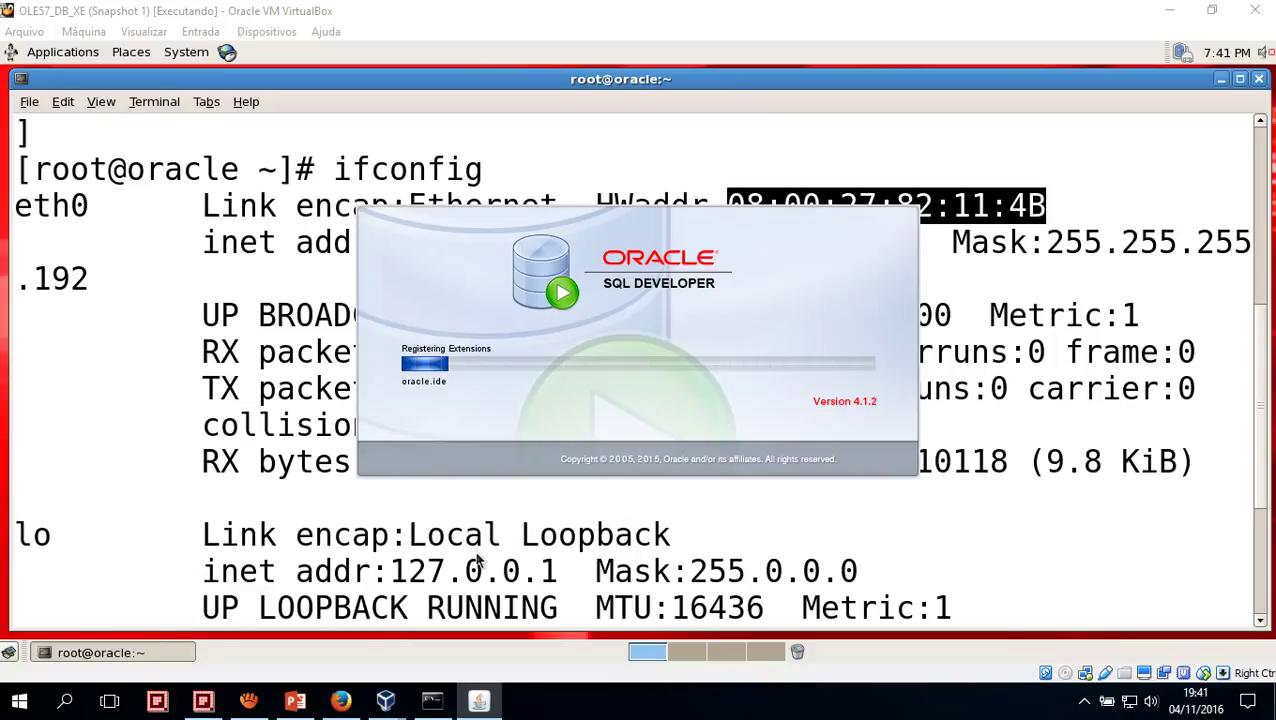
pyautogui.click(530, 704)
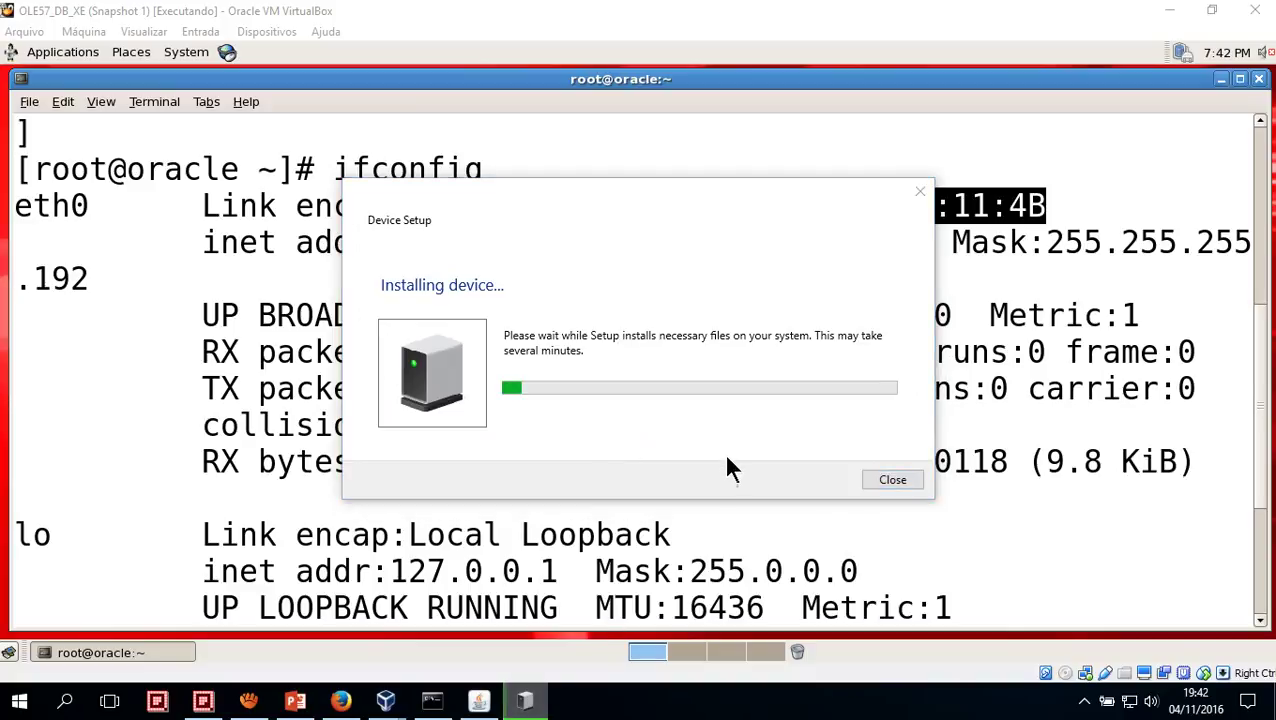
pyautogui.press('super+e')
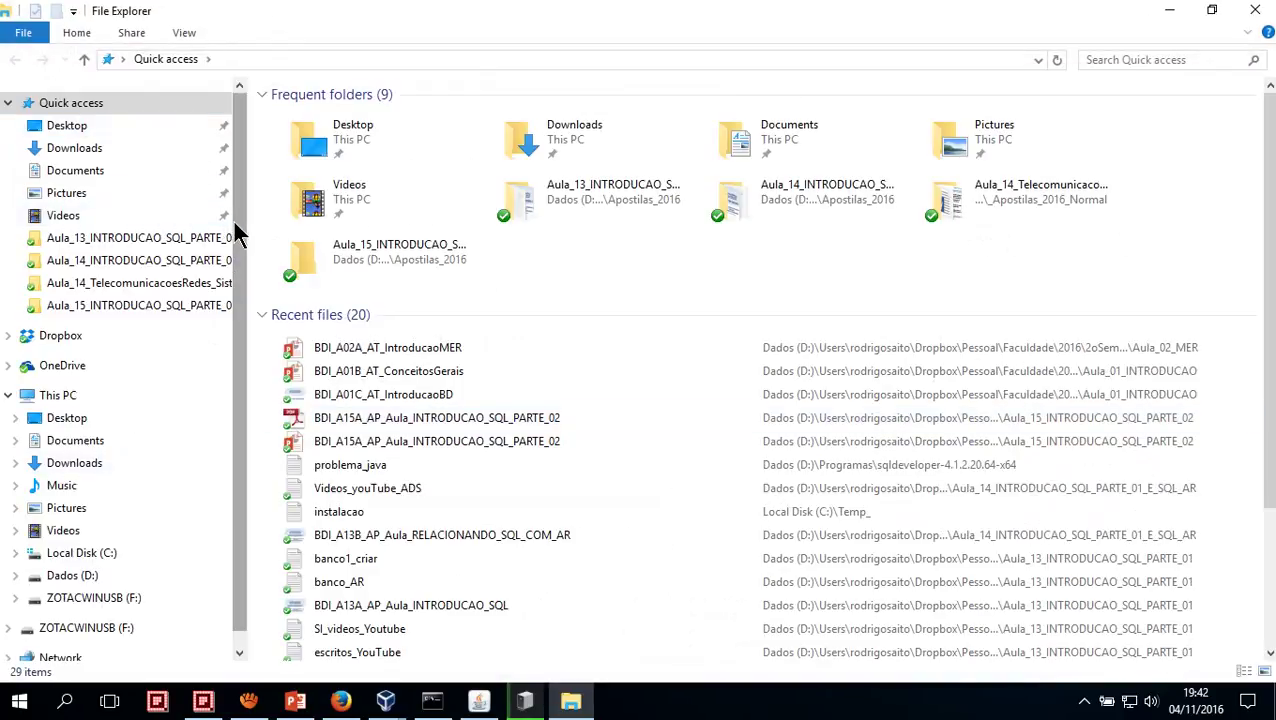
# Select the sqldeveloper-4.1.2.20.64-x64 folder in Dados (D:) > Programas
pyautogui.moveTo(236, 226); pyautogui.dragTo(242, 447)
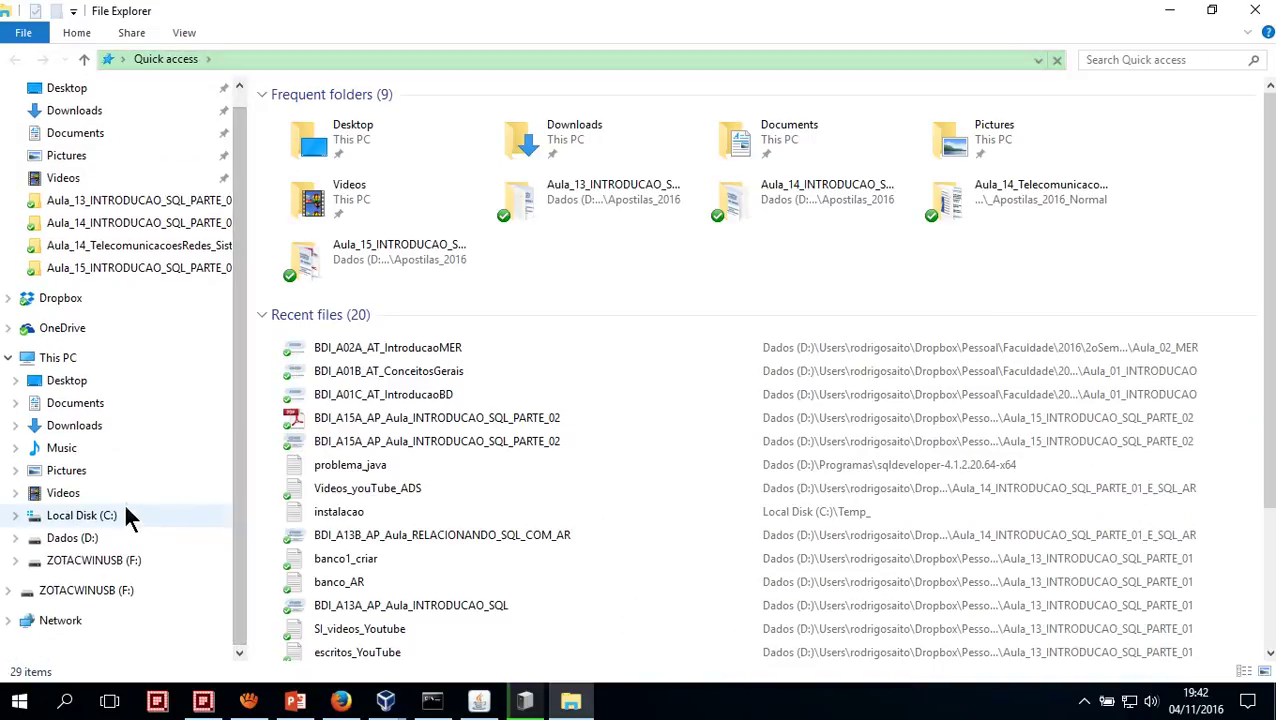
pyautogui.click(96, 540)
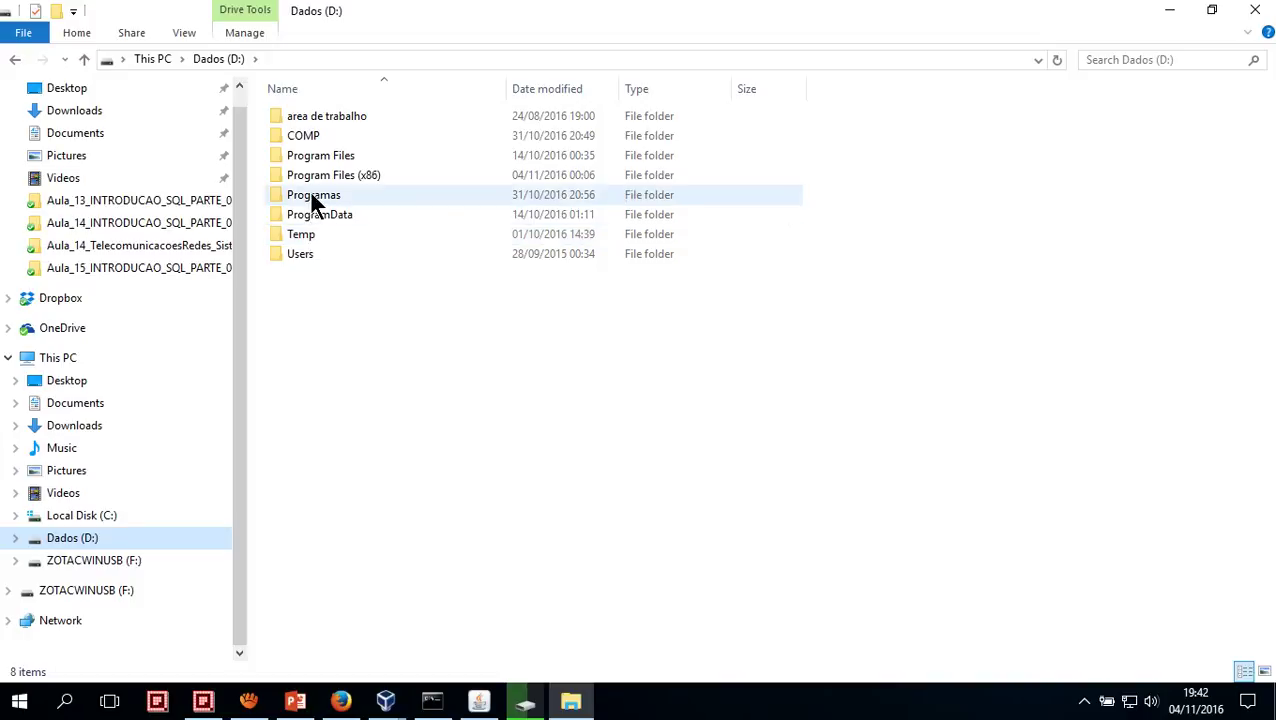
pyautogui.doubleClick(310, 194)
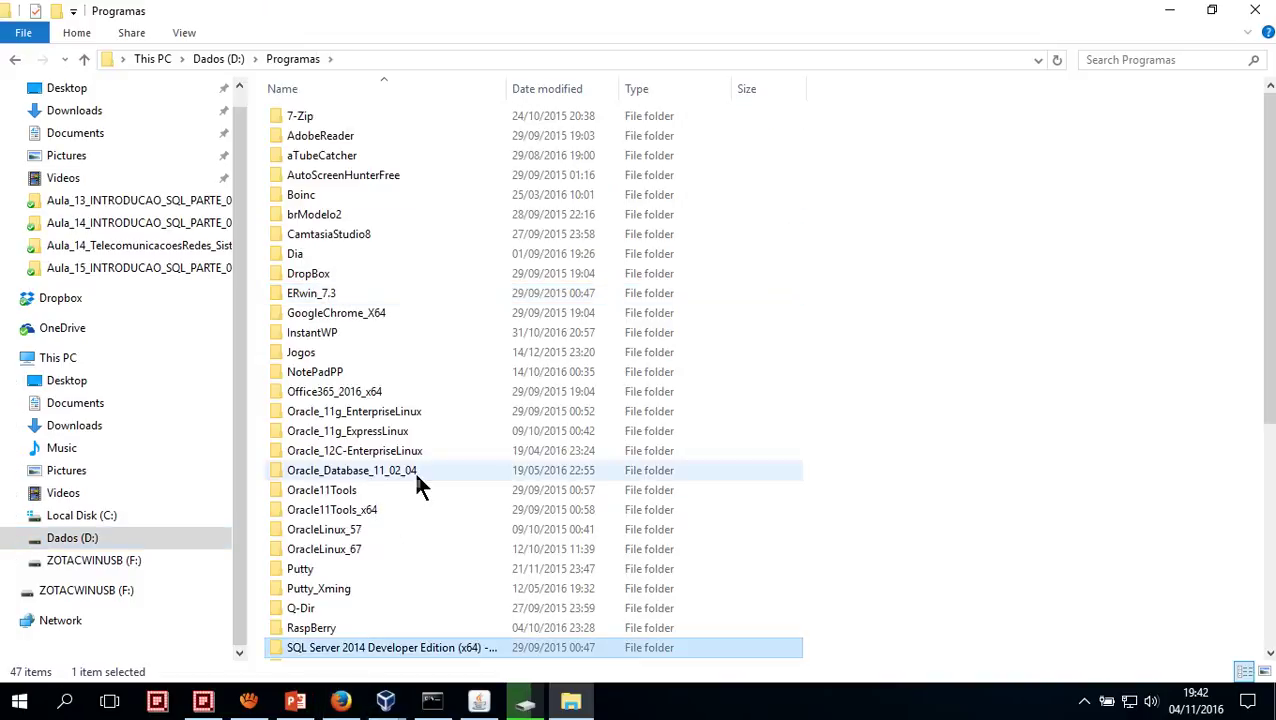
pyautogui.press('Down')
pyautogui.press('End')
pyautogui.press('Up')
pyautogui.press('Up')
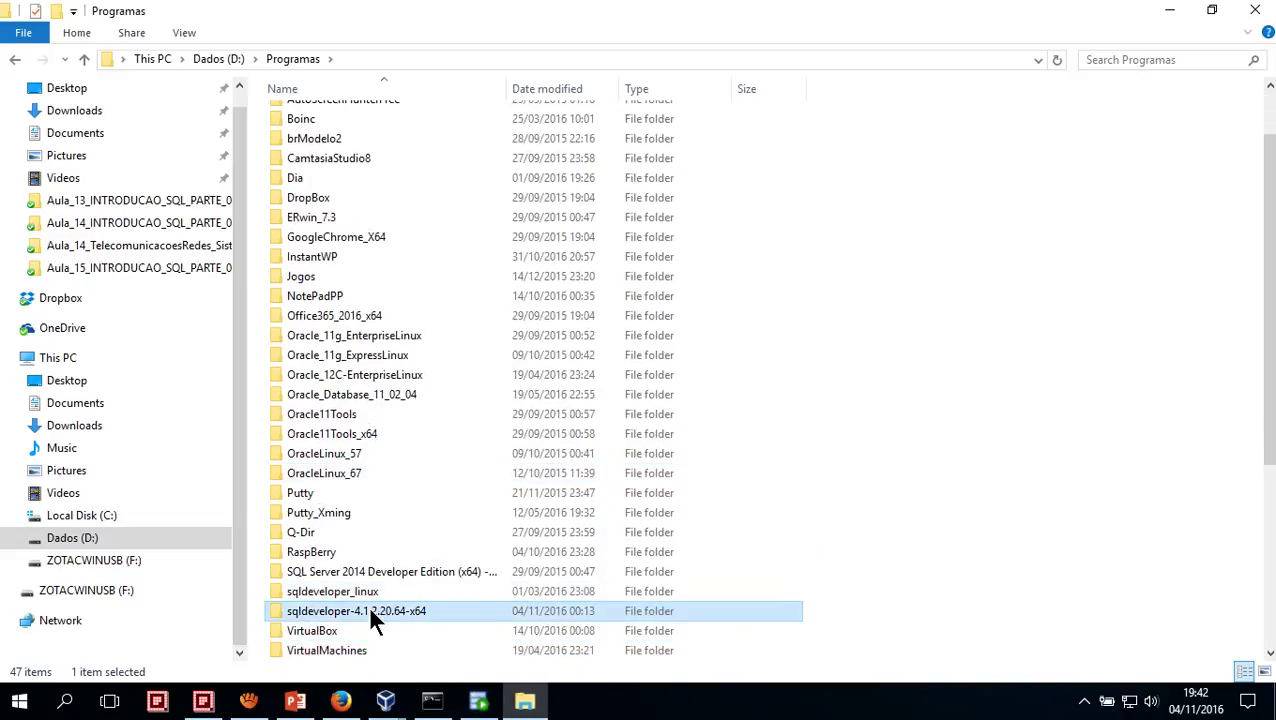
# Copy it onto the ZOTACWINUSB (F:) drive, hiding the progress dialog and minimizing Explorer
pyautogui.click(100, 562)
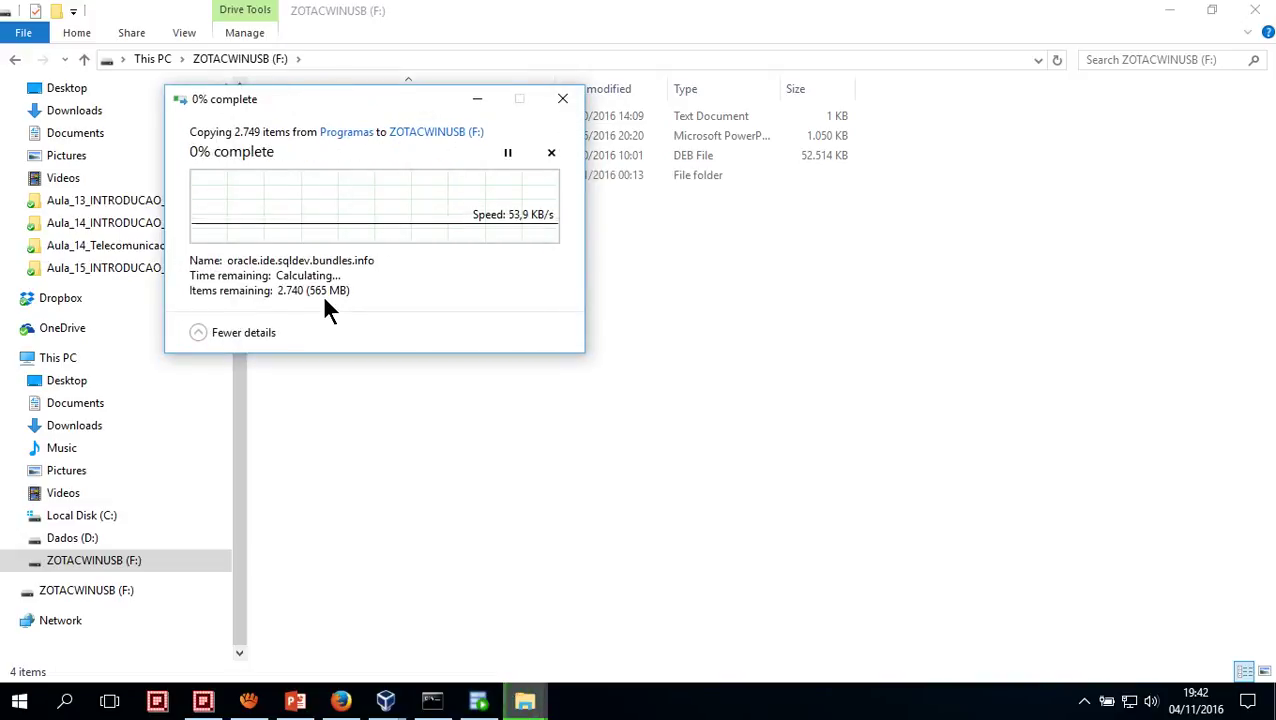
pyautogui.click(478, 106)
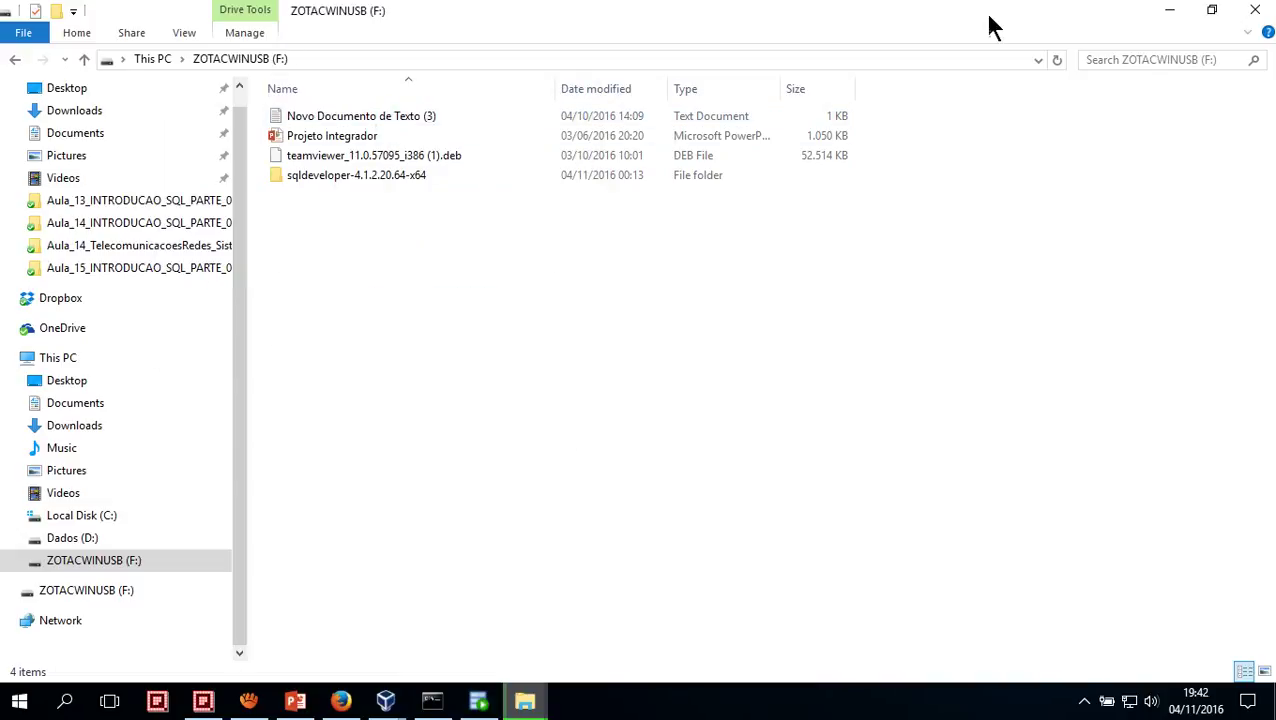
pyautogui.click(1170, 14)
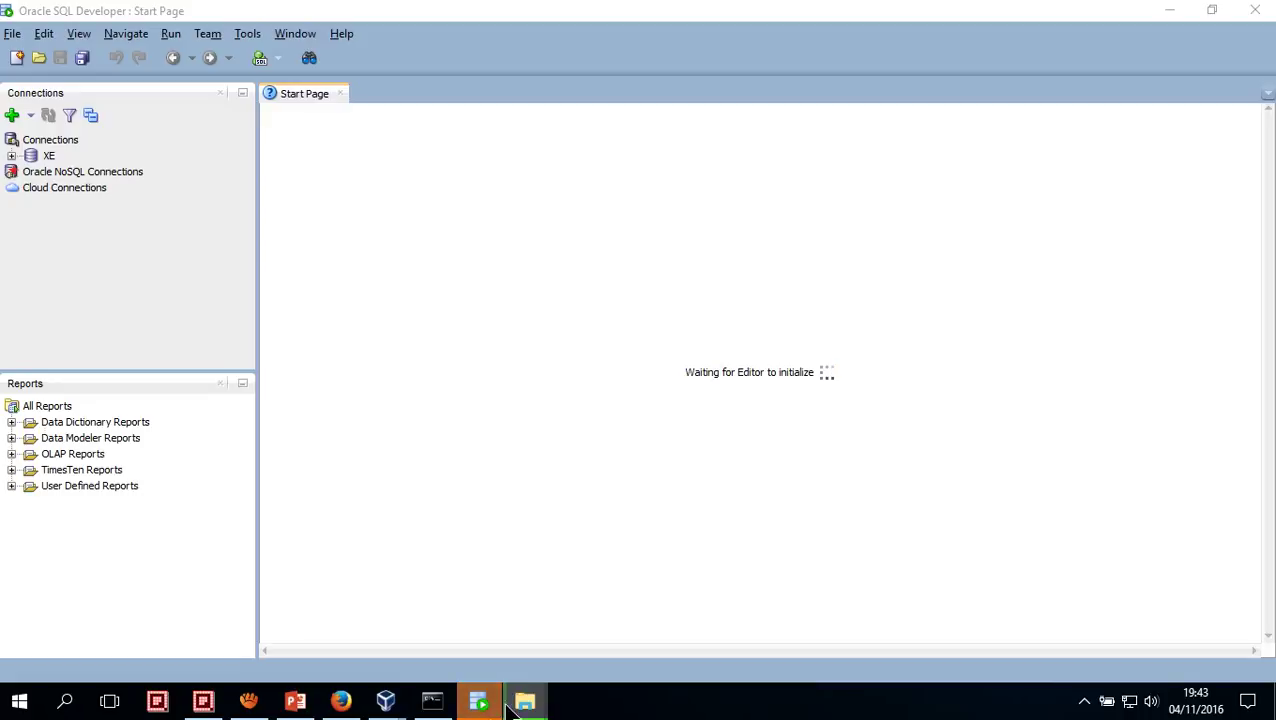
# Hide the file copy progress window and select Connections in SQL Developer to add a new connection
pyautogui.moveTo(524, 703)
pyautogui.click(586, 602)
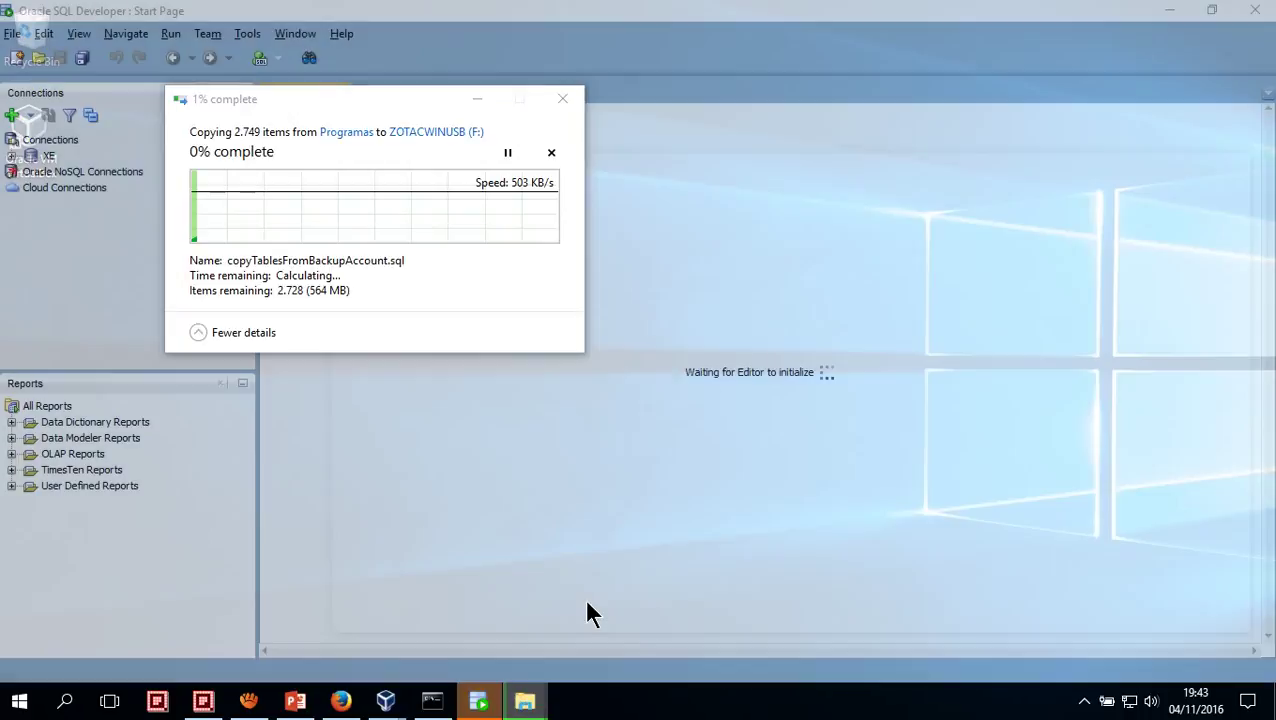
pyautogui.click(477, 100)
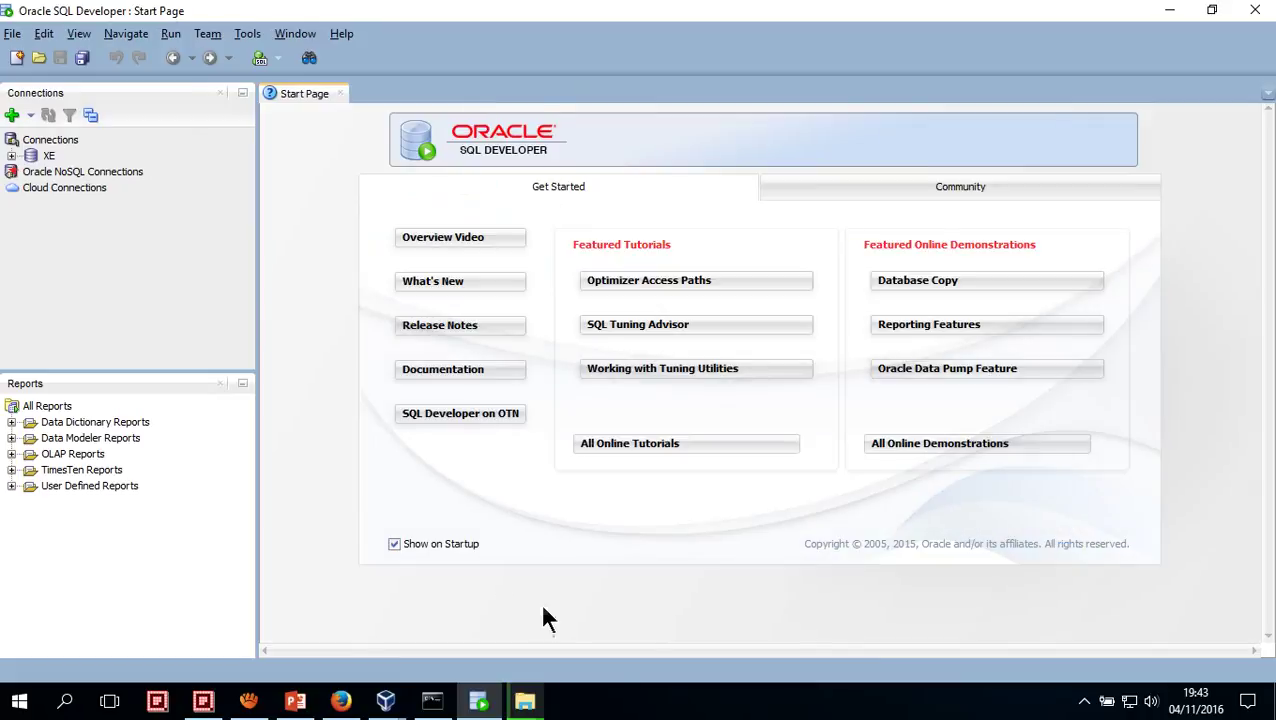
pyautogui.click(665, 717)
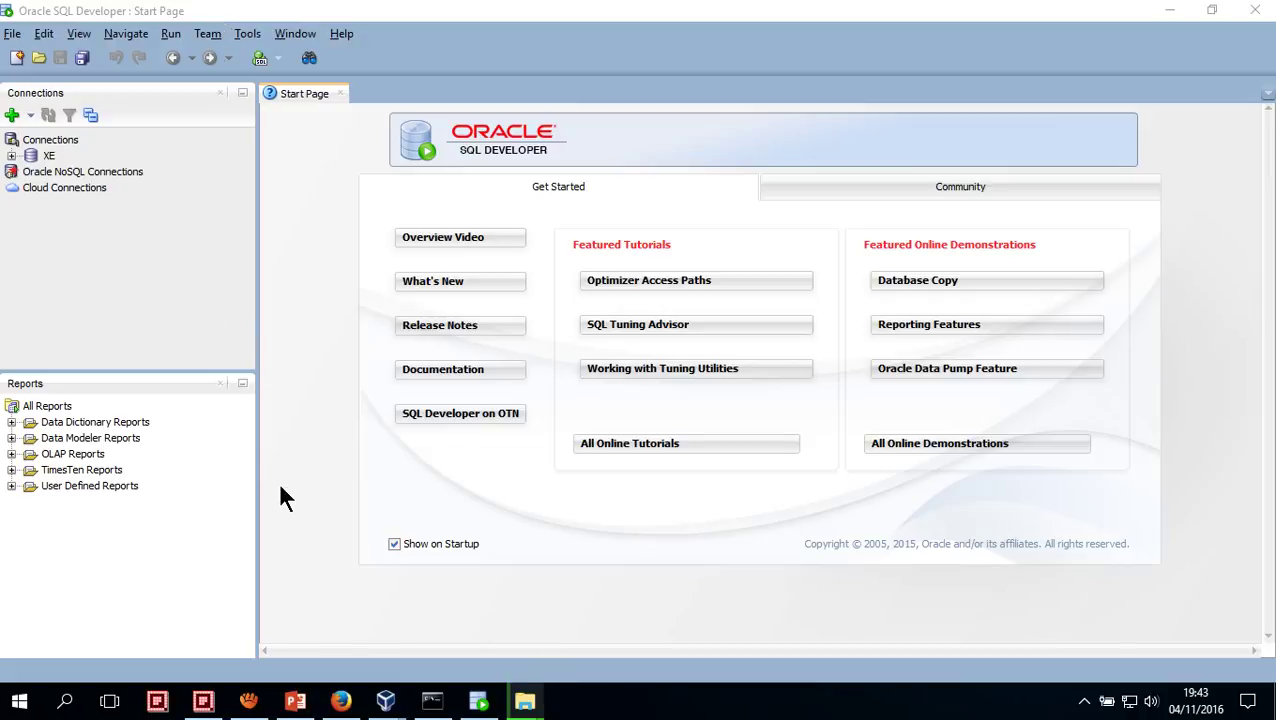
pyautogui.press('super')
pyautogui.press('super')
pyautogui.click(56, 138)
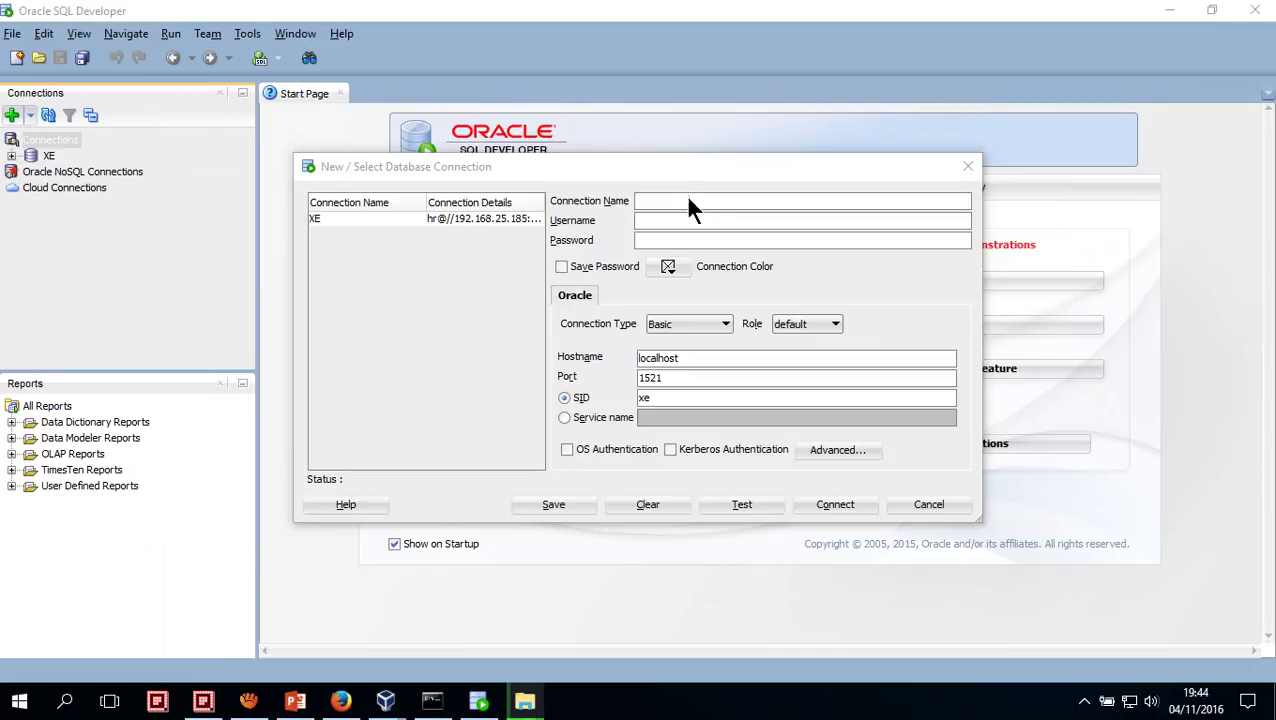
# Name the new connection XE_ANCHI and fill in the username and password
pyautogui.click(689, 190)
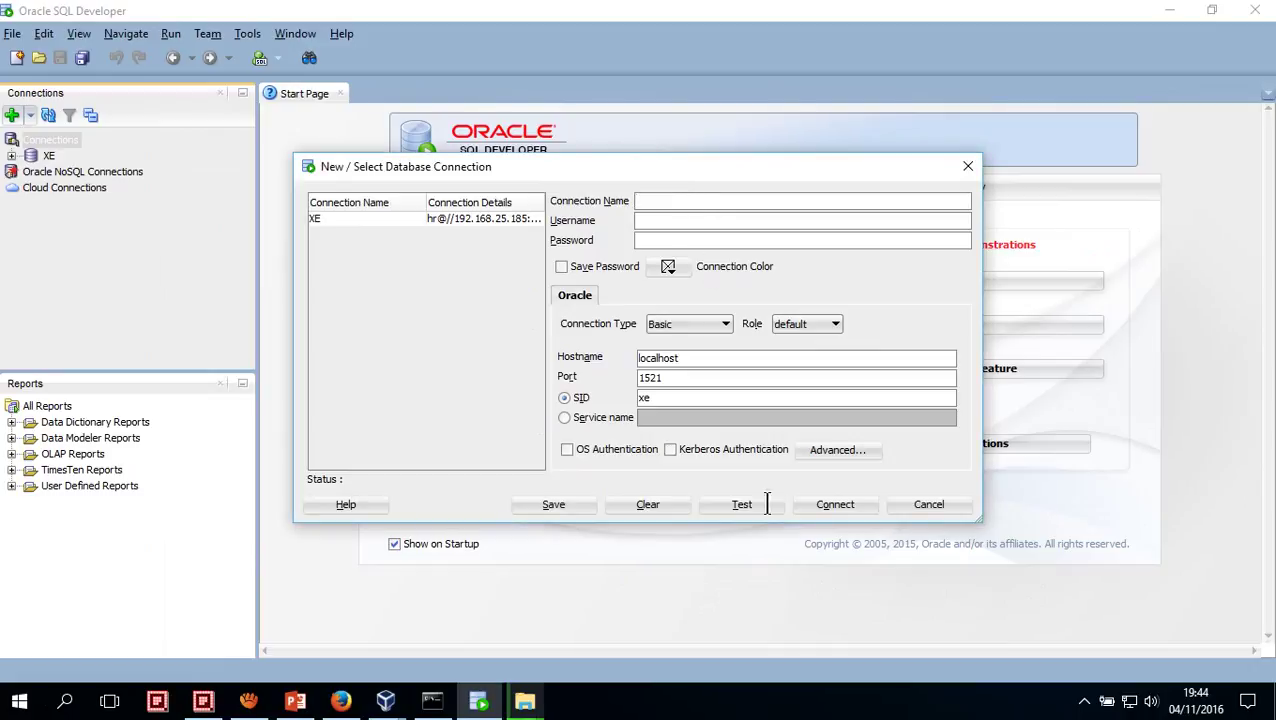
pyautogui.write('xe')
pyautogui.press('BackSpace')
pyautogui.press('BackSpace')
pyautogui.write('XE_ANCHI')
pyautogui.write('rh')
pyautogui.press('Tab')
pyautogui.write('hr')
pyautogui.press('Tab')
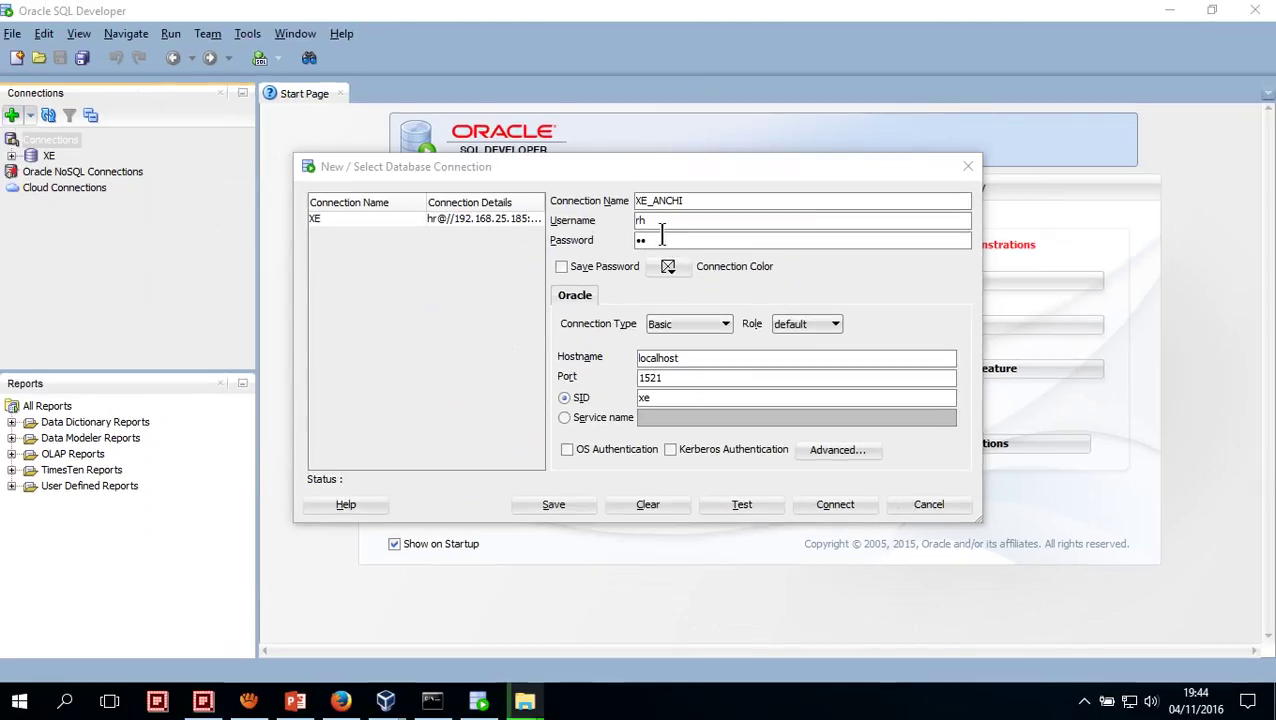
# Correct the misspelled username to hr and retype the password
pyautogui.doubleClick(659, 222)
pyautogui.write('hr')
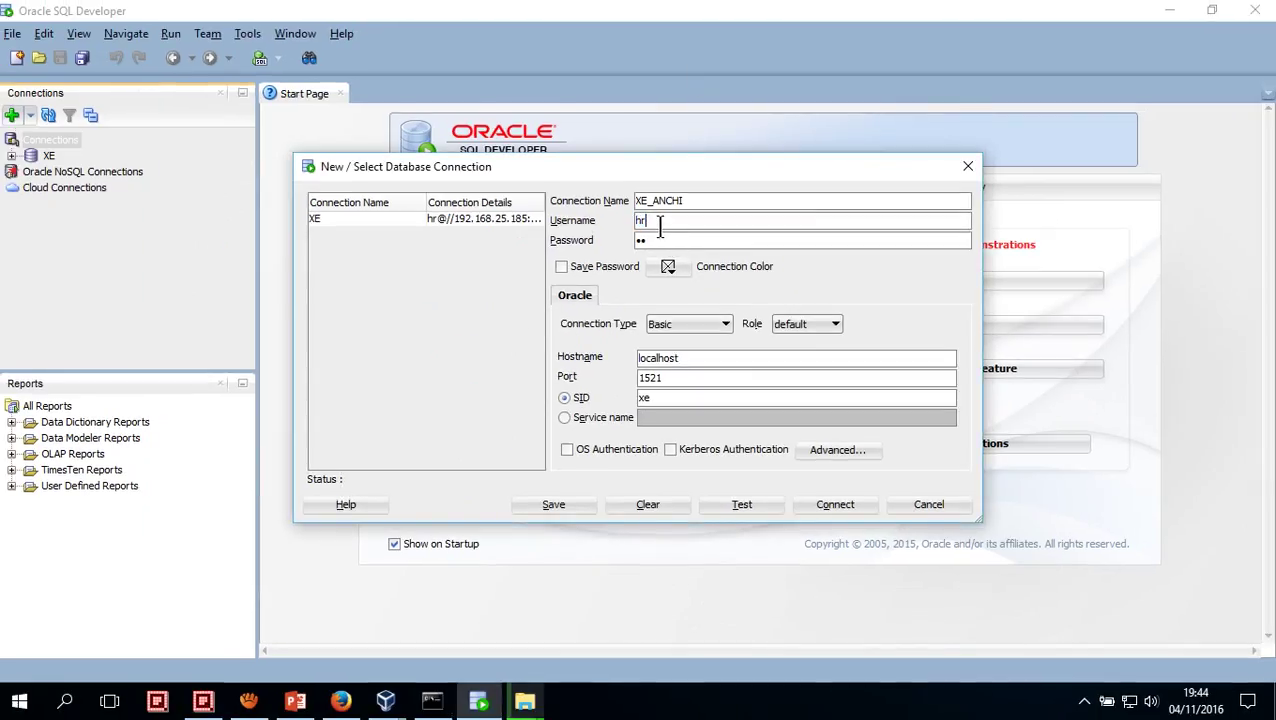
pyautogui.press('Tab')
pyautogui.write('hr')
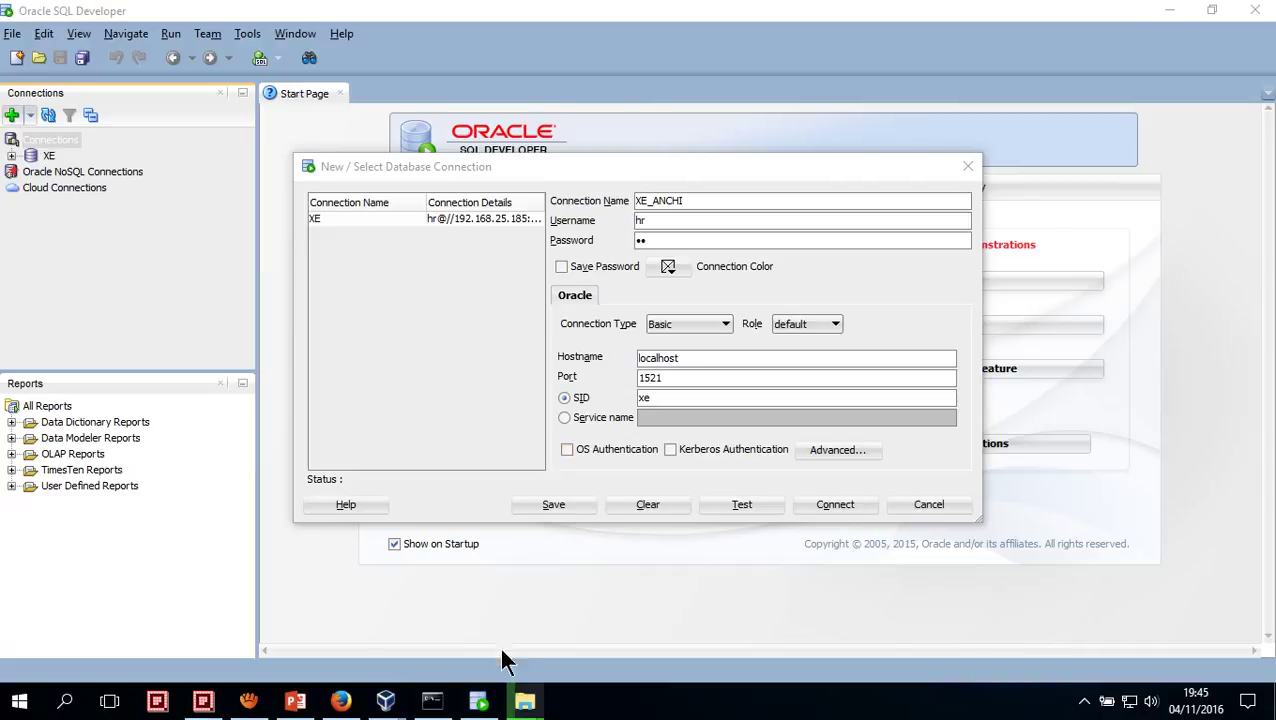
# Read the guest's eth0 address in the VM and set the connection Hostname to 10.50.6.33
pyautogui.moveTo(431, 705)
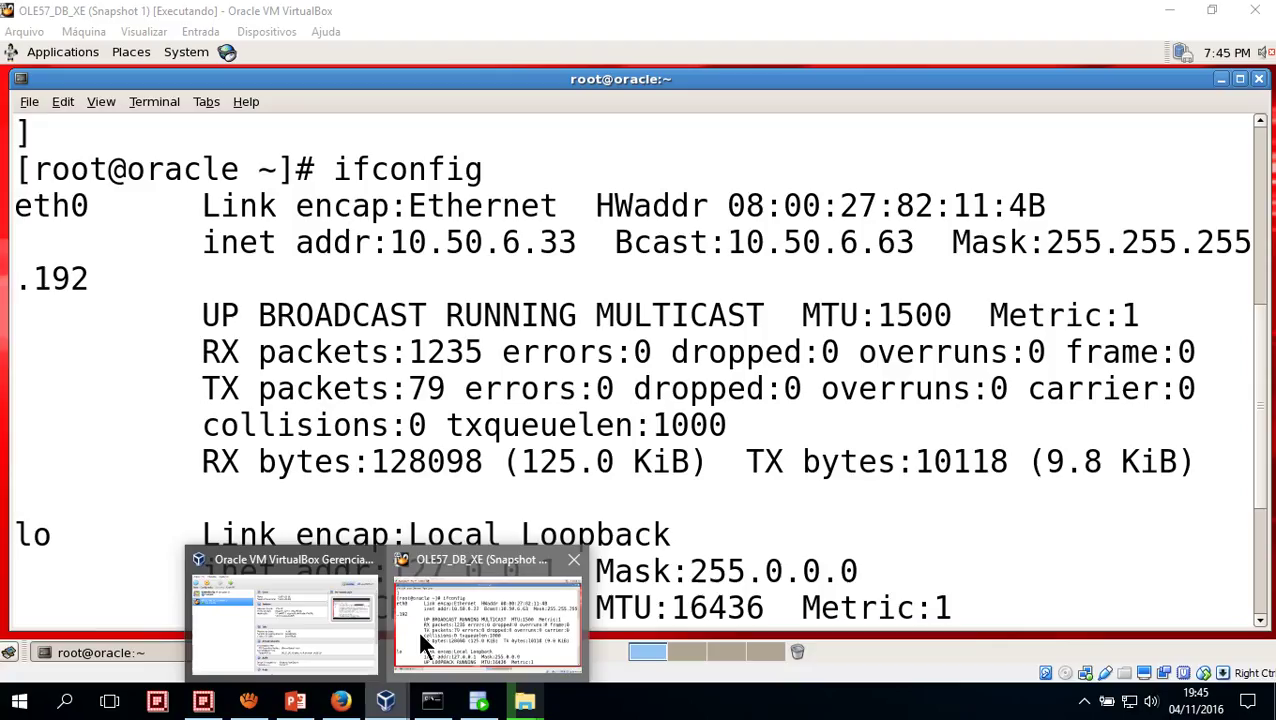
pyautogui.click(420, 630)
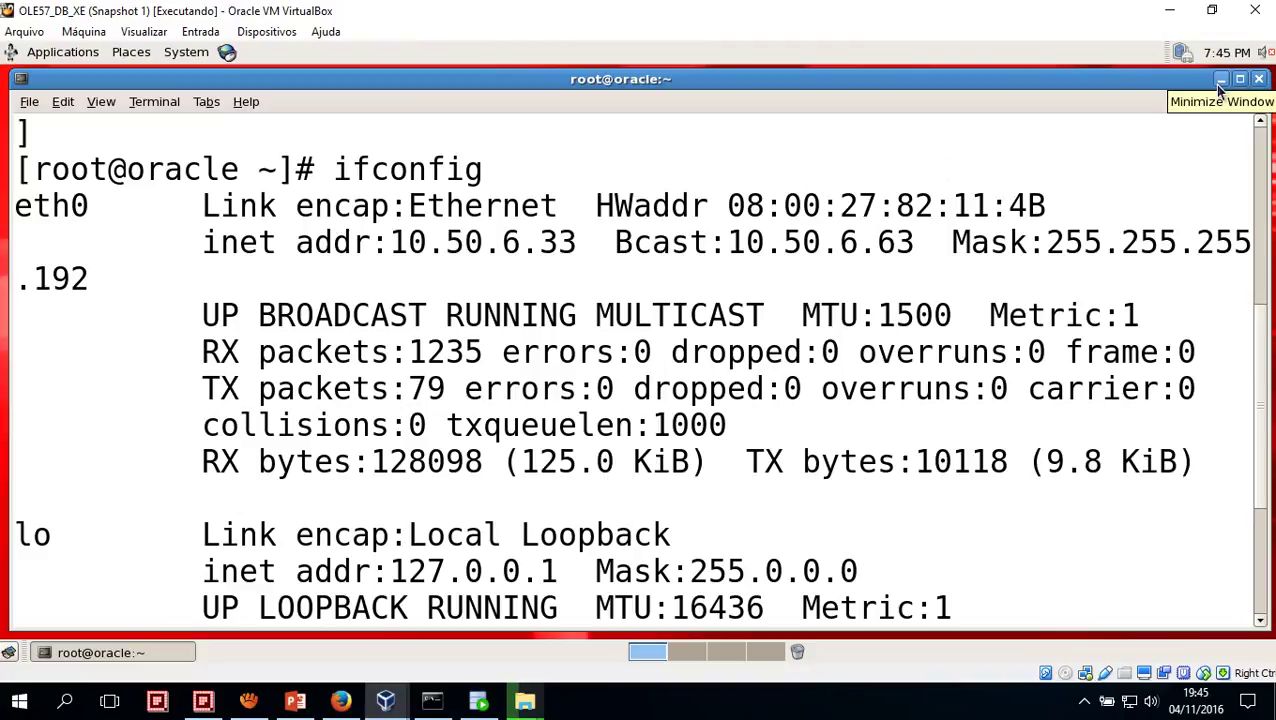
pyautogui.click(1170, 10)
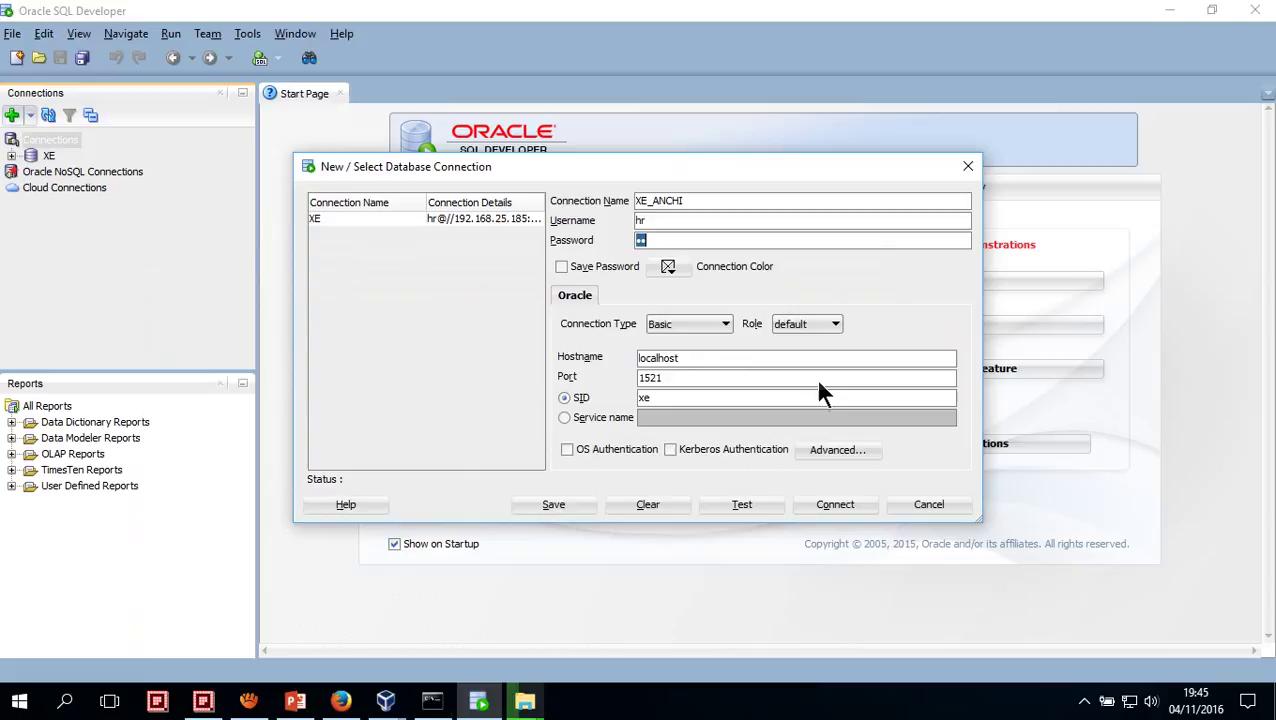
pyautogui.doubleClick(736, 357)
pyautogui.write('10.50.6.33')
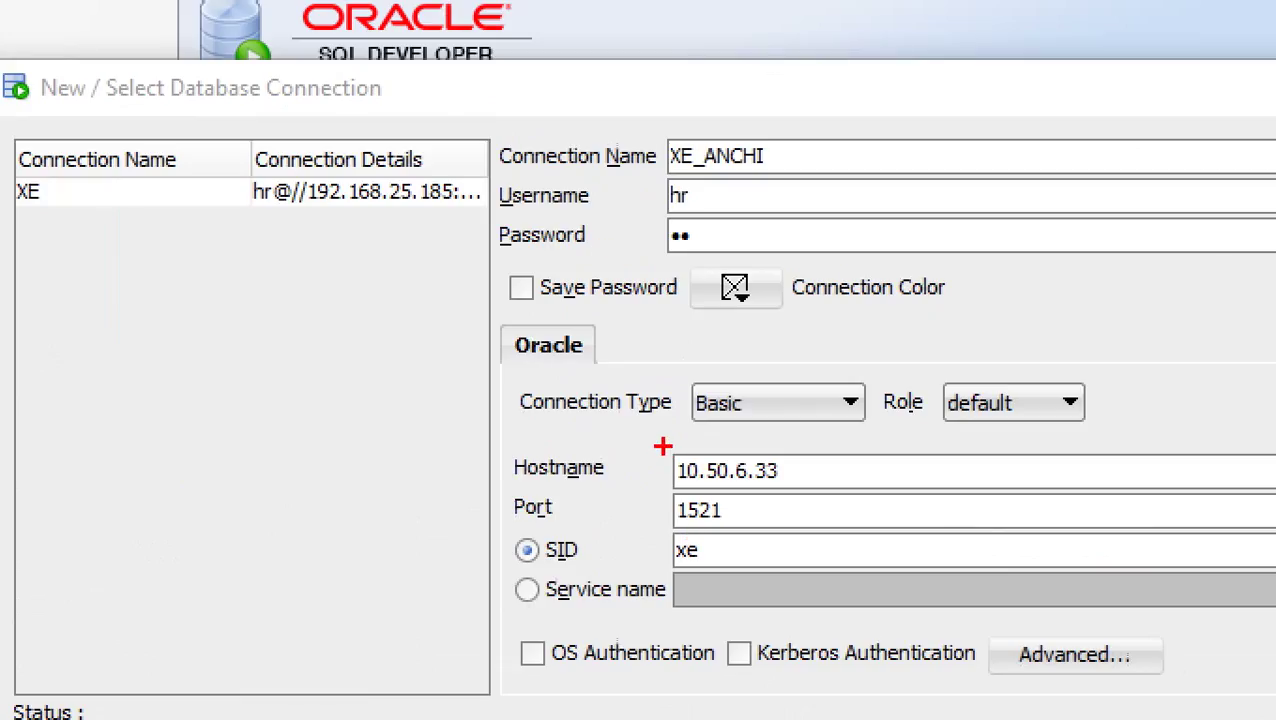
# Test the XE_ANCHI connection to 10.50.6.33 and confirm it reports Status: Success
pyautogui.moveTo(662, 448); pyautogui.dragTo(843, 489)
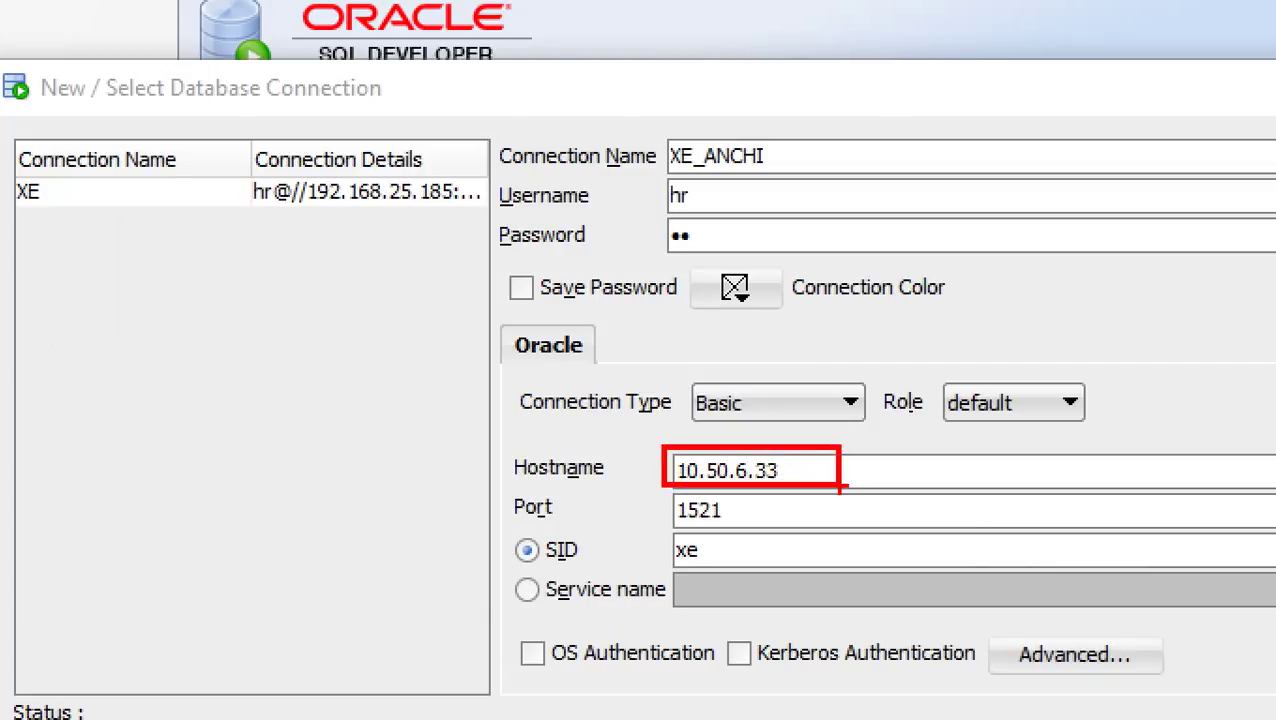
pyautogui.press('Escape')
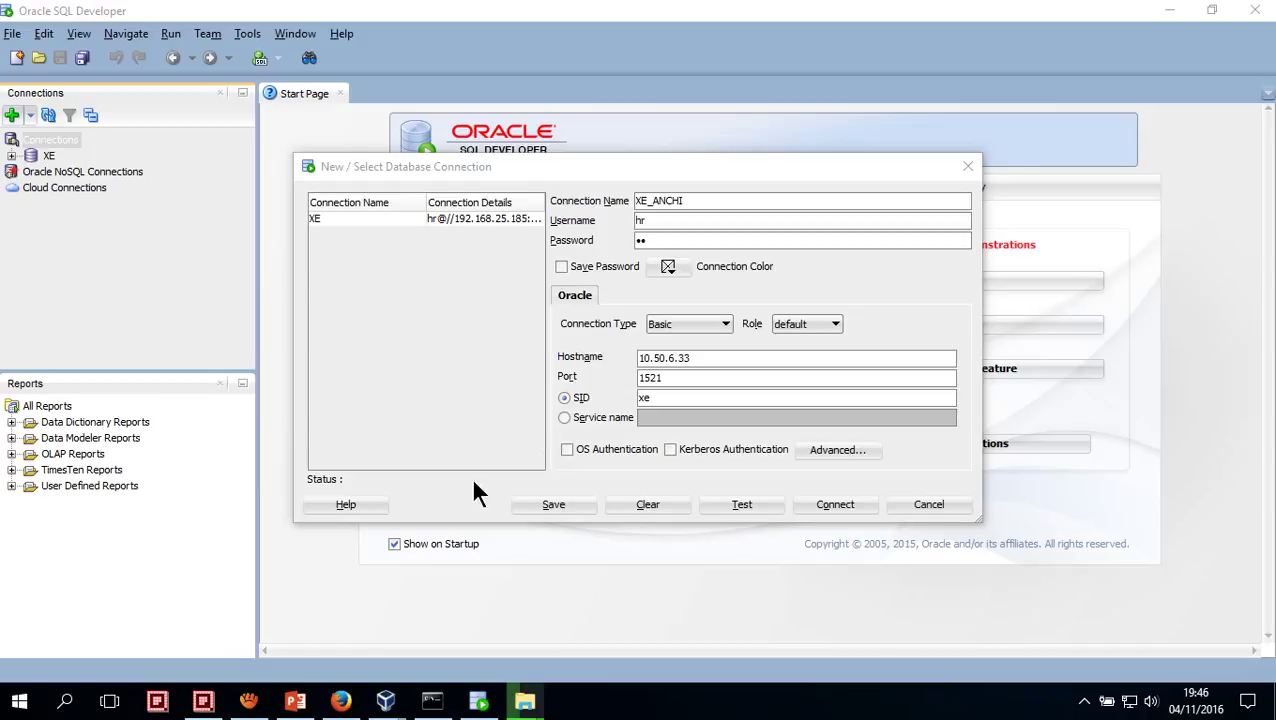
pyautogui.click(728, 506)
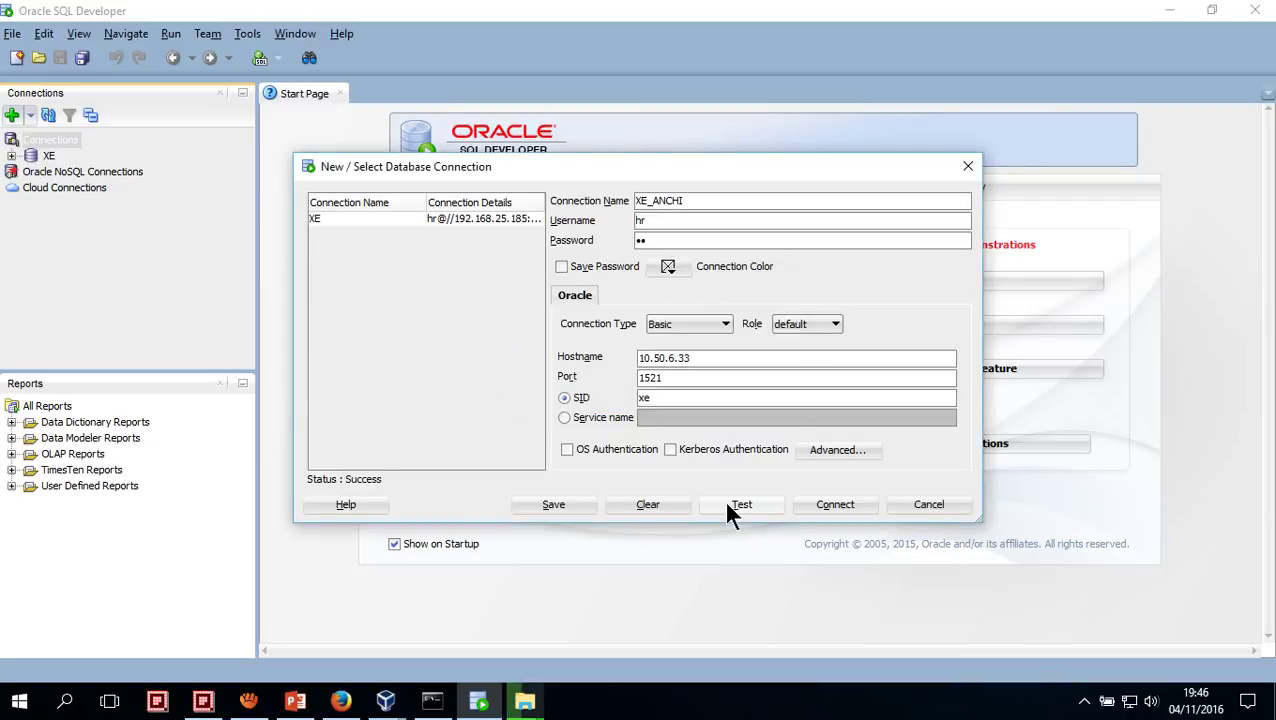
pyautogui.click(660, 708)
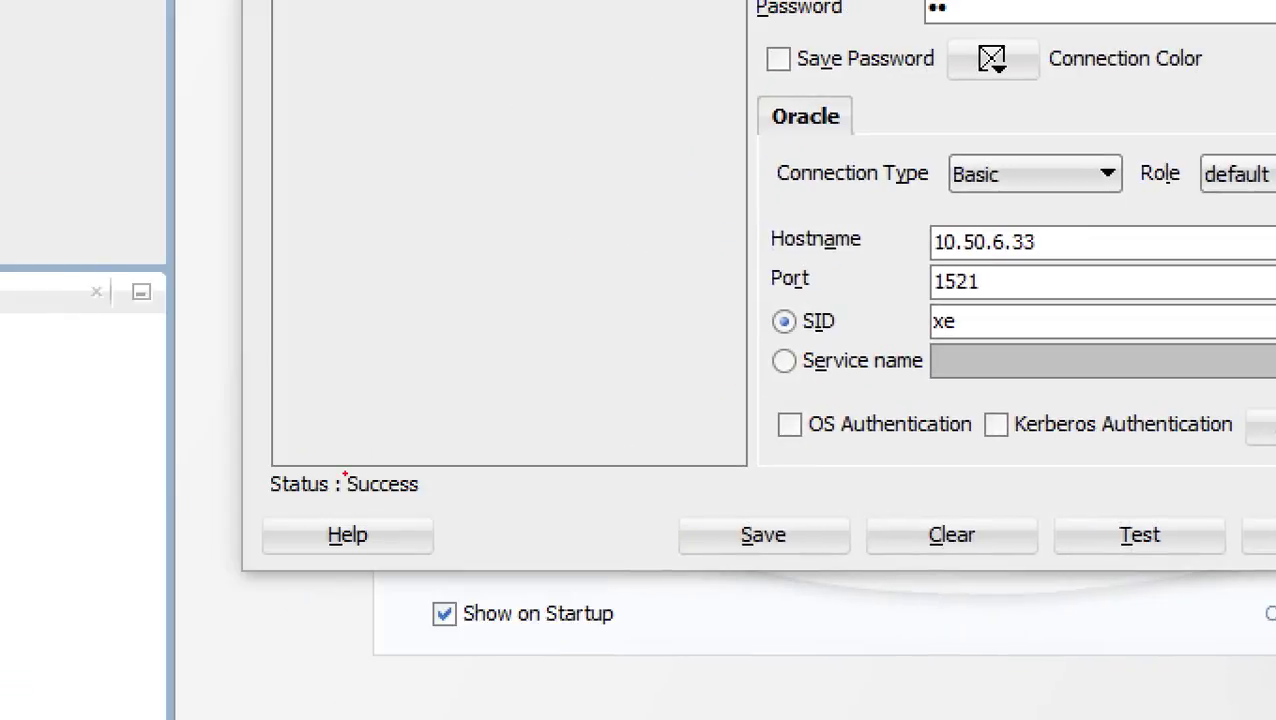
pyautogui.moveTo(256, 441); pyautogui.dragTo(457, 505)
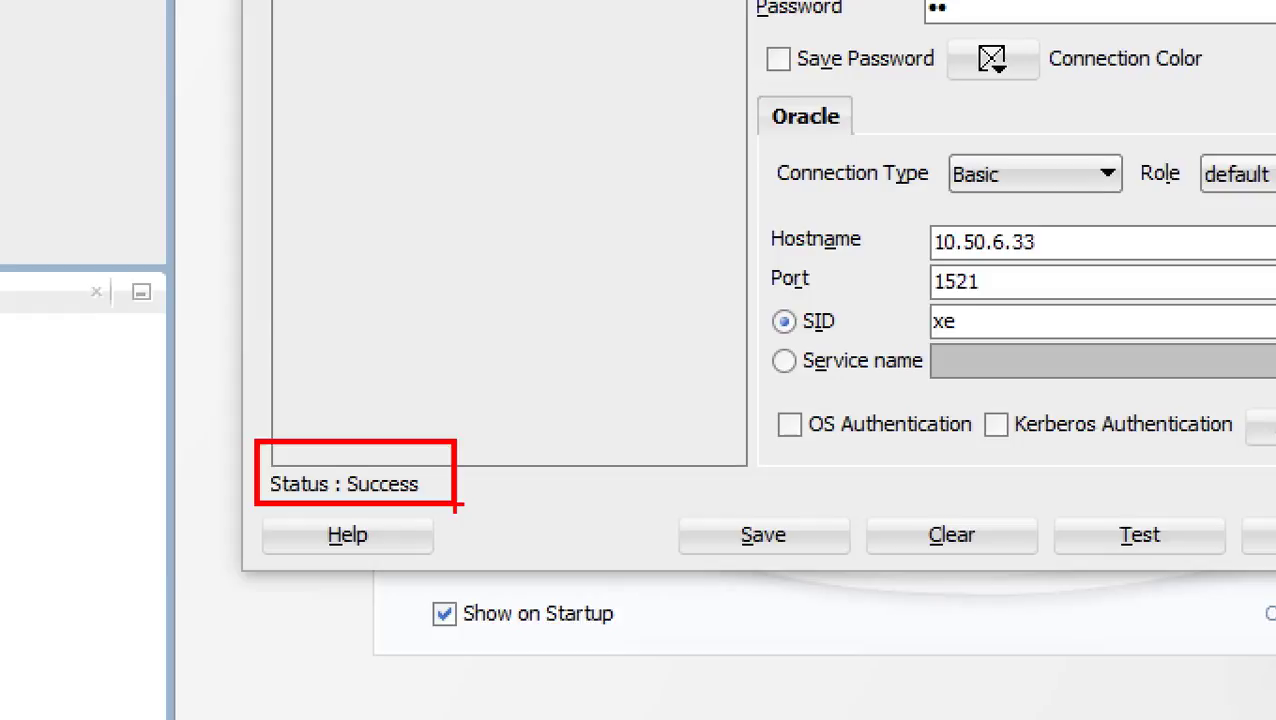
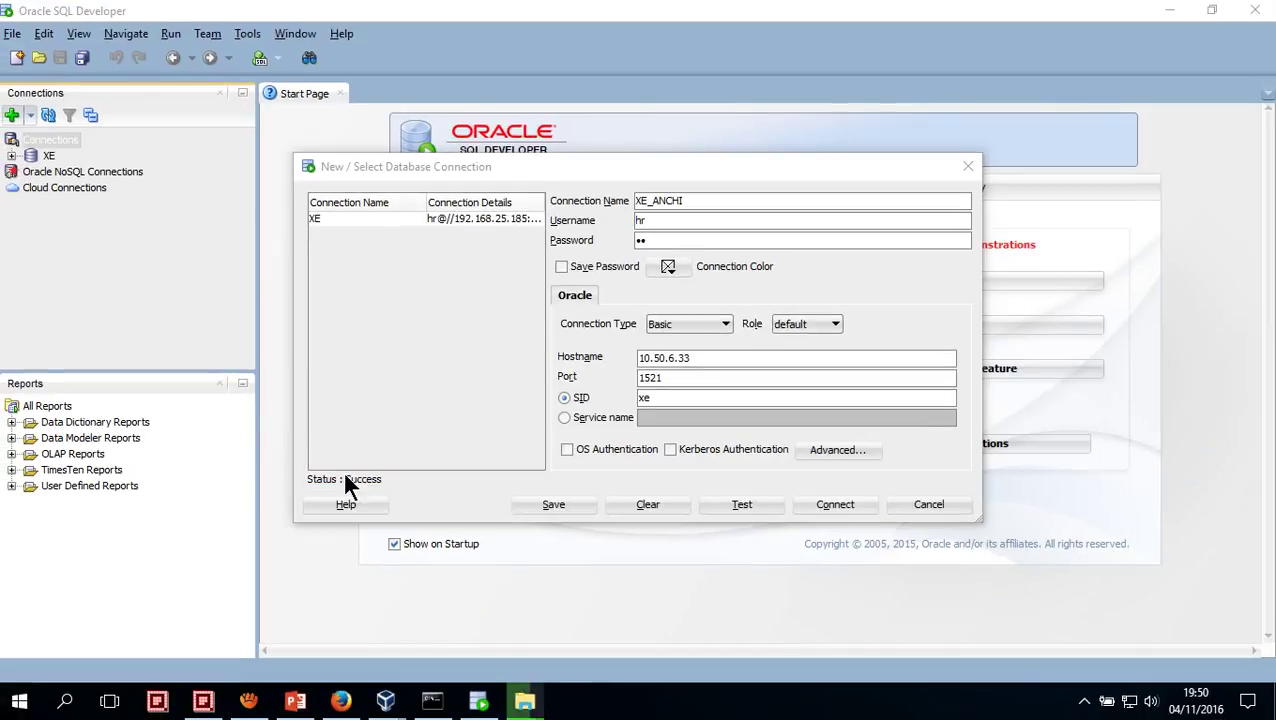
# Save and connect the XE_ANCHI connection, then move the file-copy progress window out of the way
pyautogui.click(561, 502)
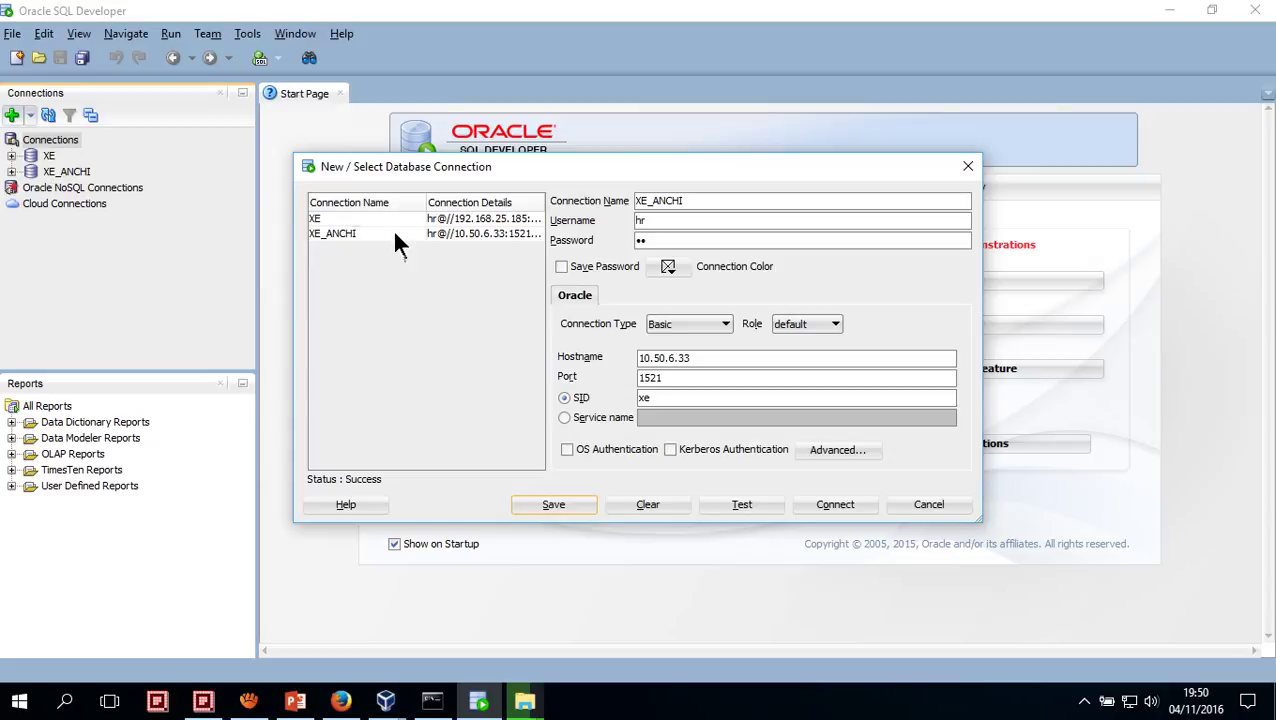
pyautogui.click(829, 506)
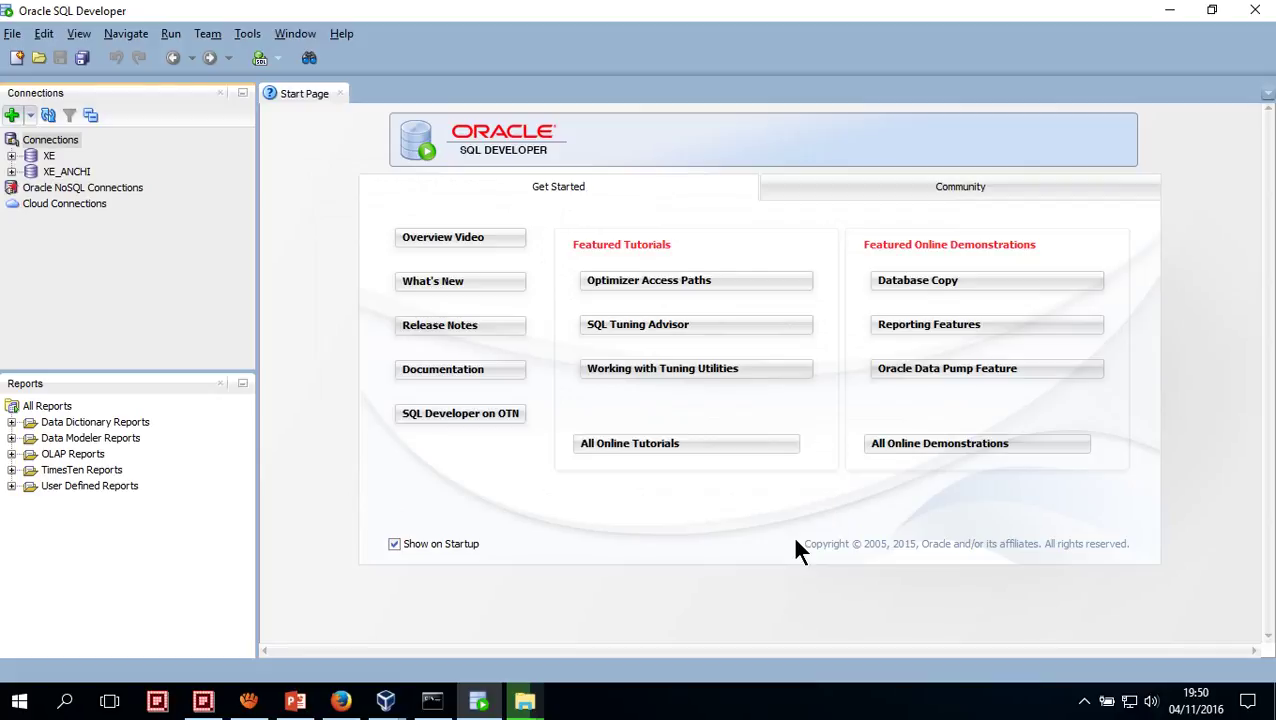
pyautogui.moveTo(540, 707)
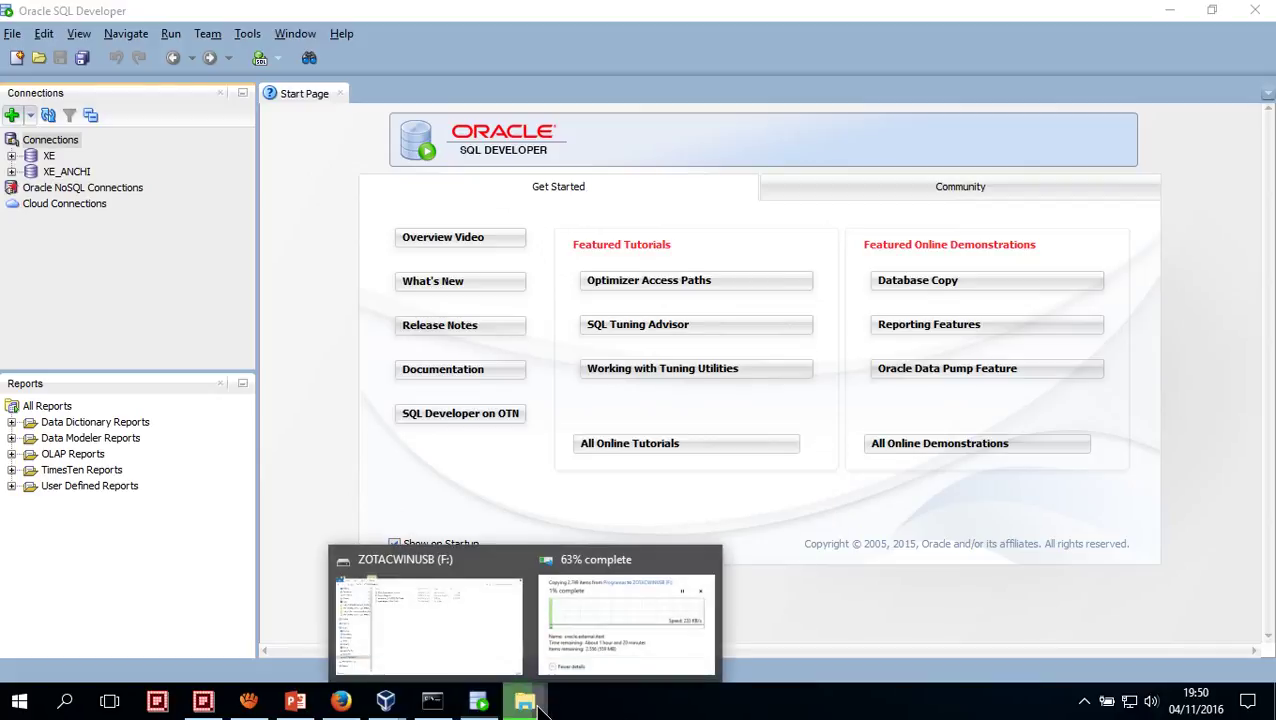
pyautogui.click(578, 655)
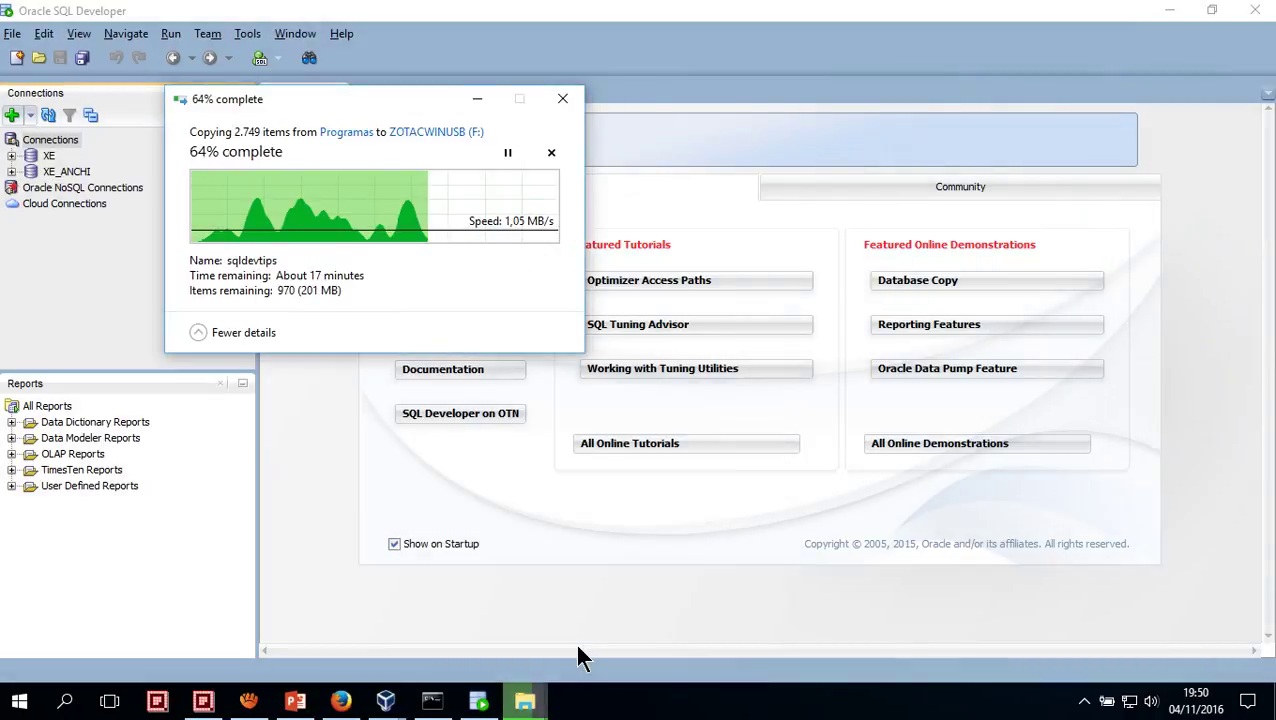
pyautogui.click(477, 99)
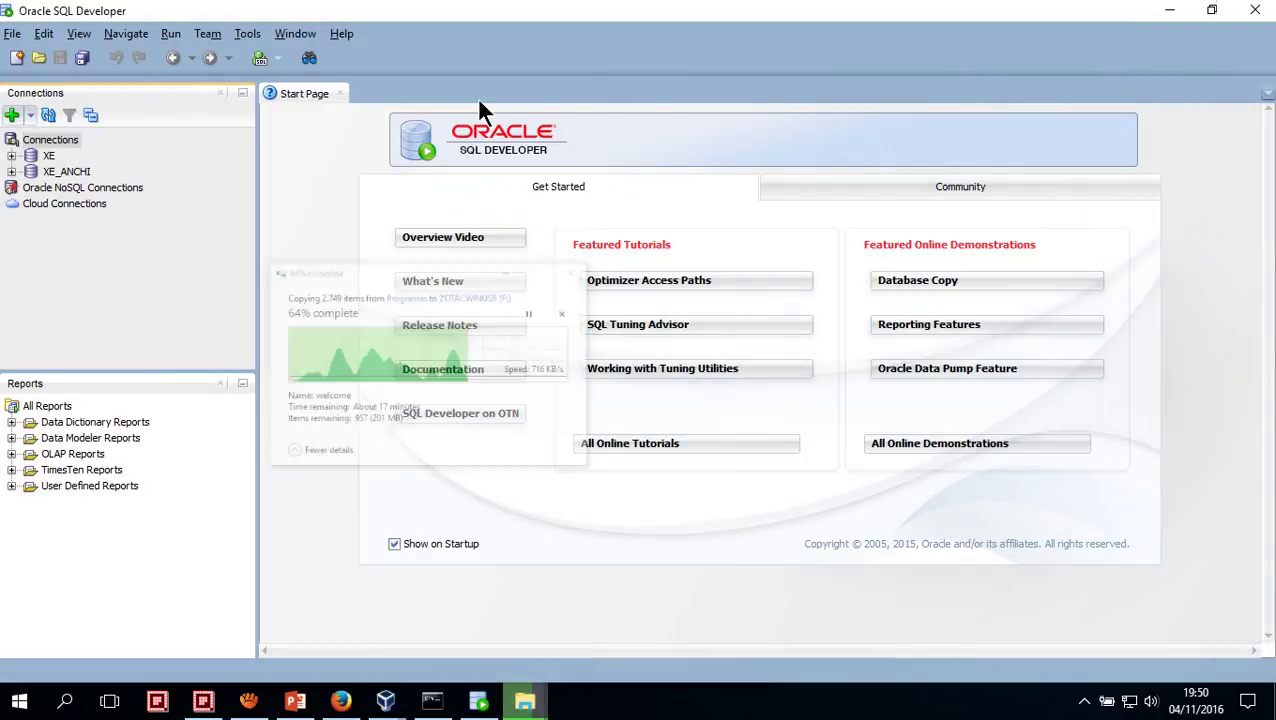
# Open an XE_ANCHI worksheet and erase the test text typed into it
pyautogui.click(15, 173)
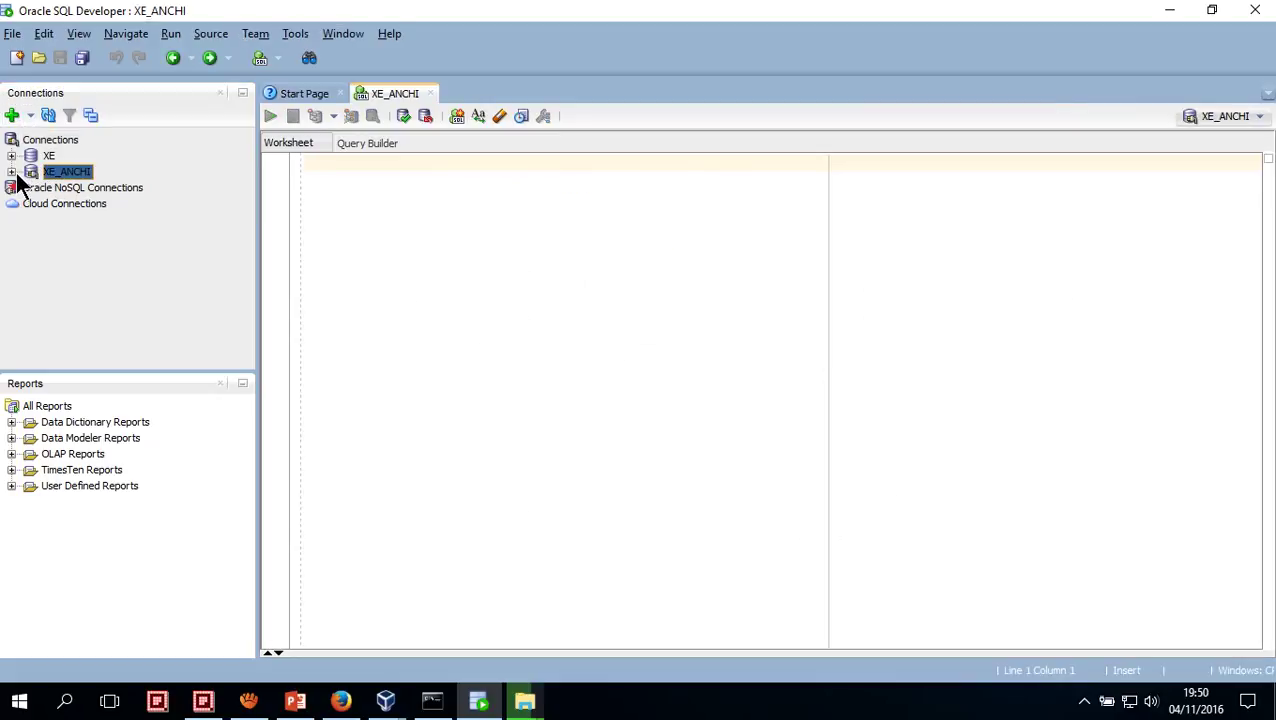
pyautogui.click(307, 198)
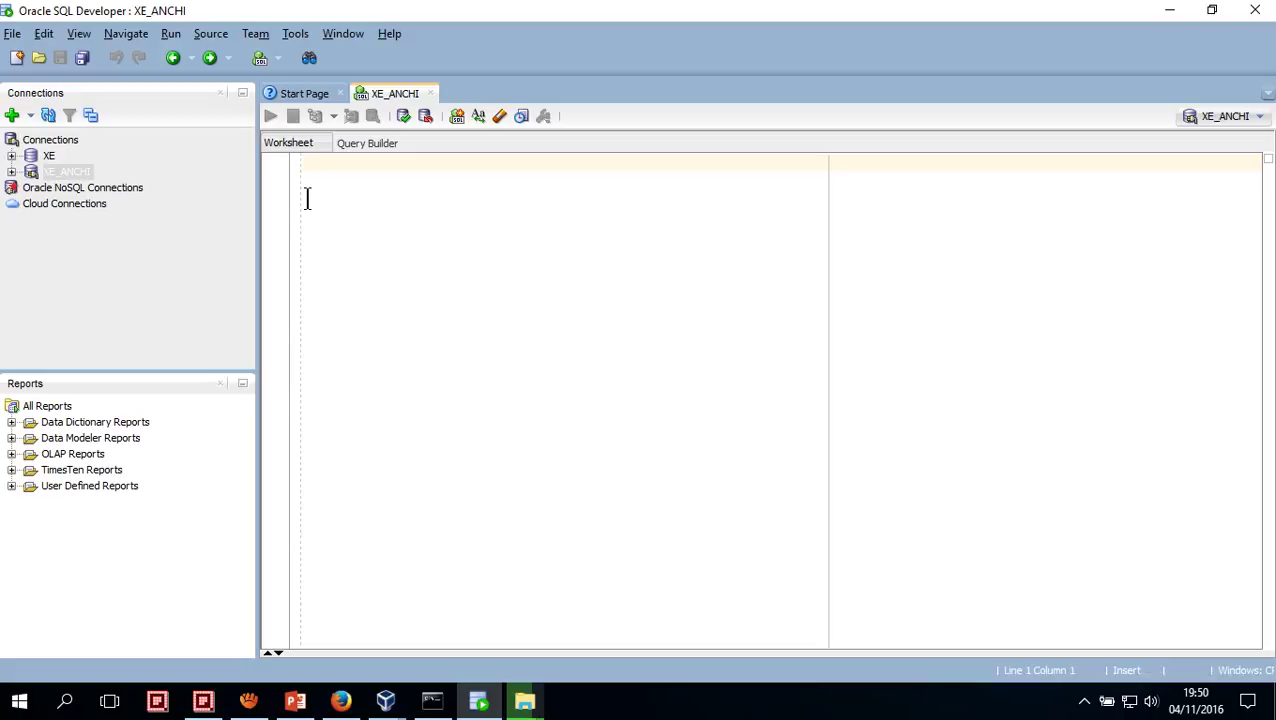
pyautogui.write('`select')
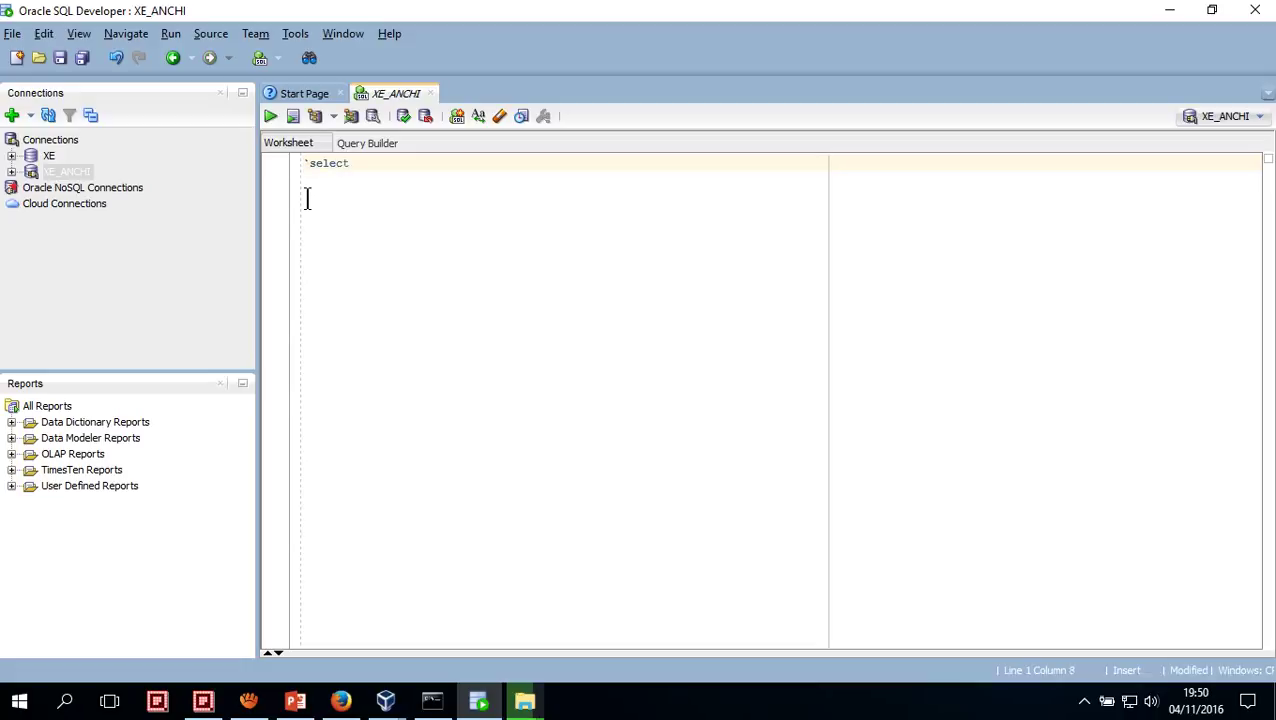
pyautogui.press('BackSpace')
pyautogui.press('BackSpace')
pyautogui.press('BackSpace')
pyautogui.press('BackSpace')
pyautogui.press('BackSpace')
pyautogui.press('BackSpace')
pyautogui.press('BackSpace')
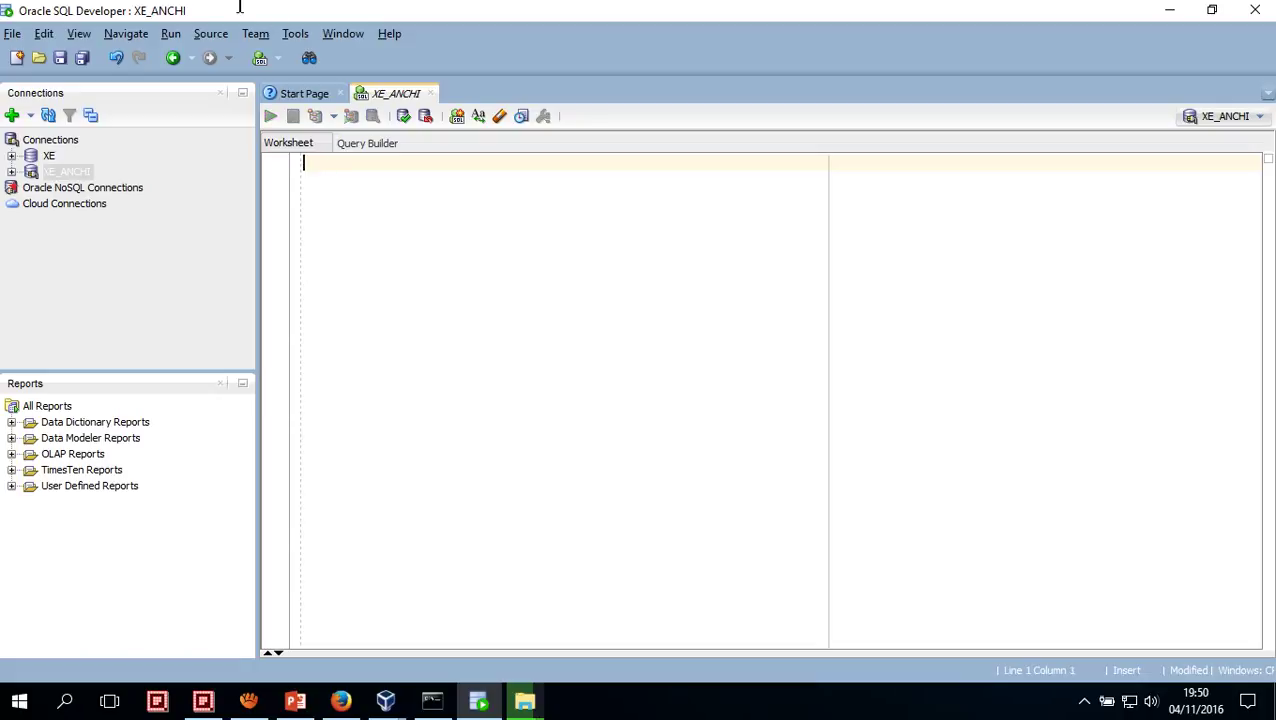
pyautogui.click(287, 38)
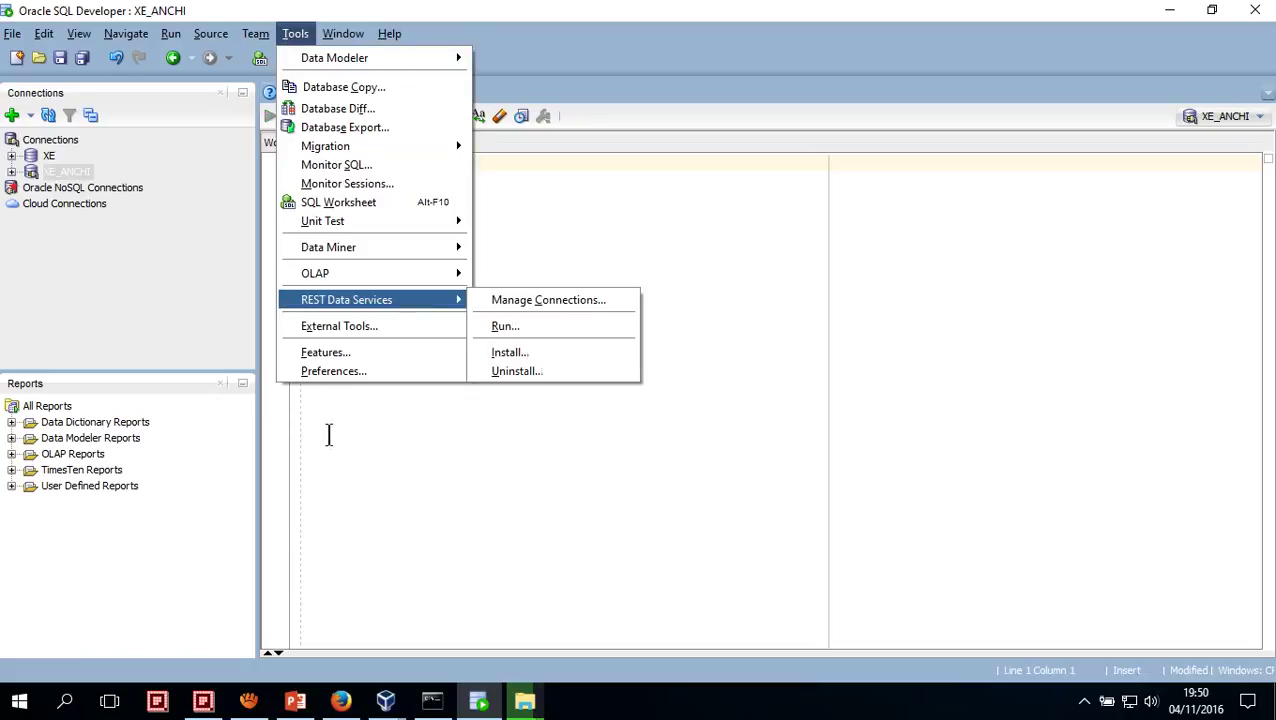
# In Preferences under Code Editor > Fonts, set the editor font size to 22
pyautogui.click(333, 373)
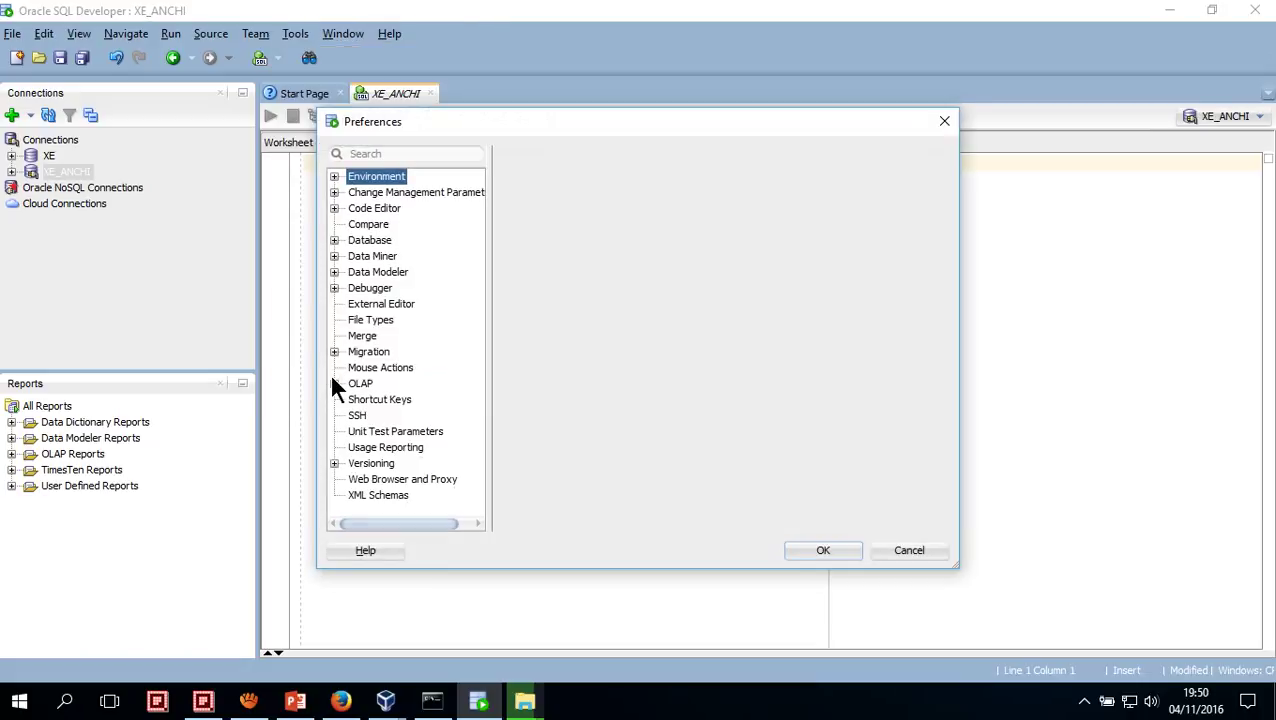
pyautogui.click(375, 194)
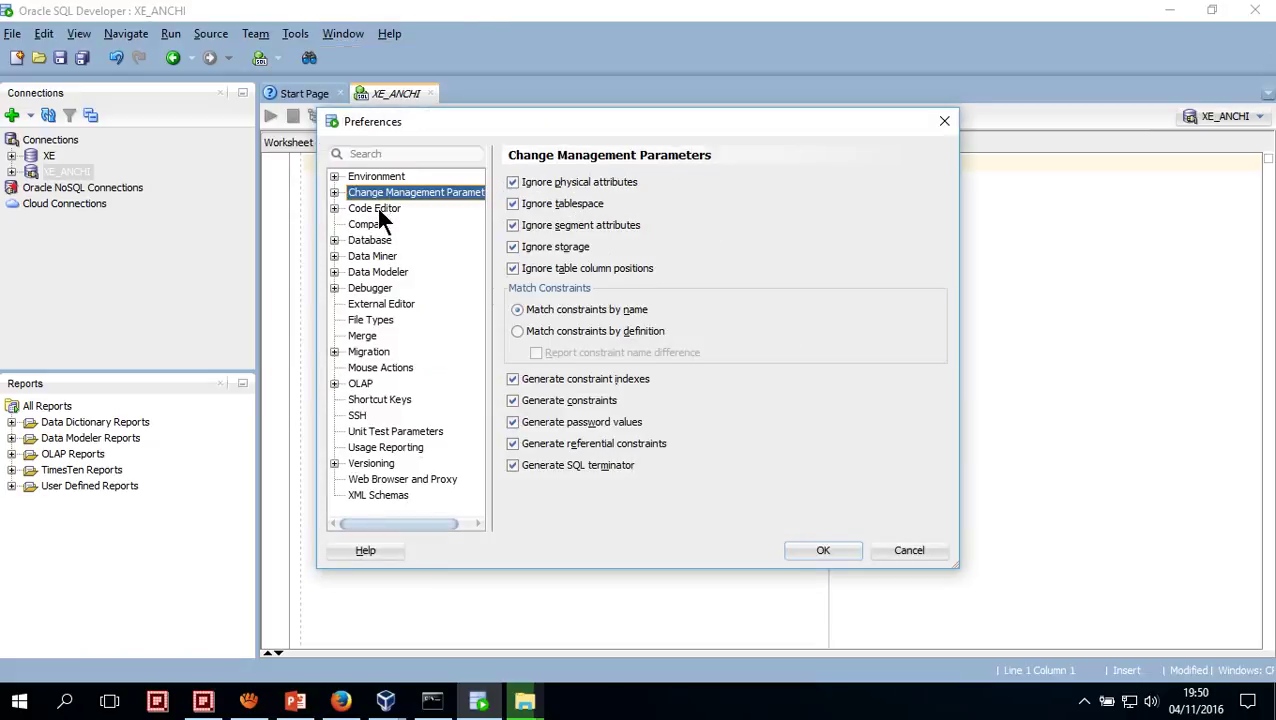
pyautogui.click(377, 207)
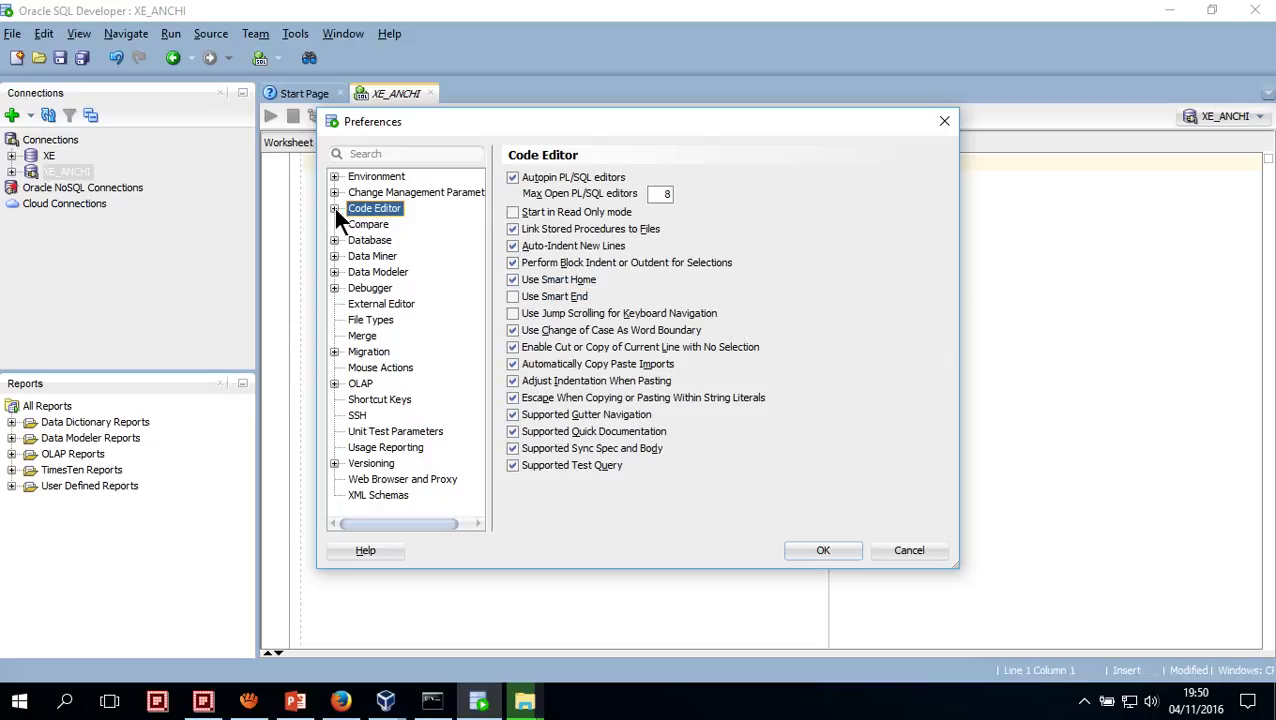
pyautogui.click(334, 208)
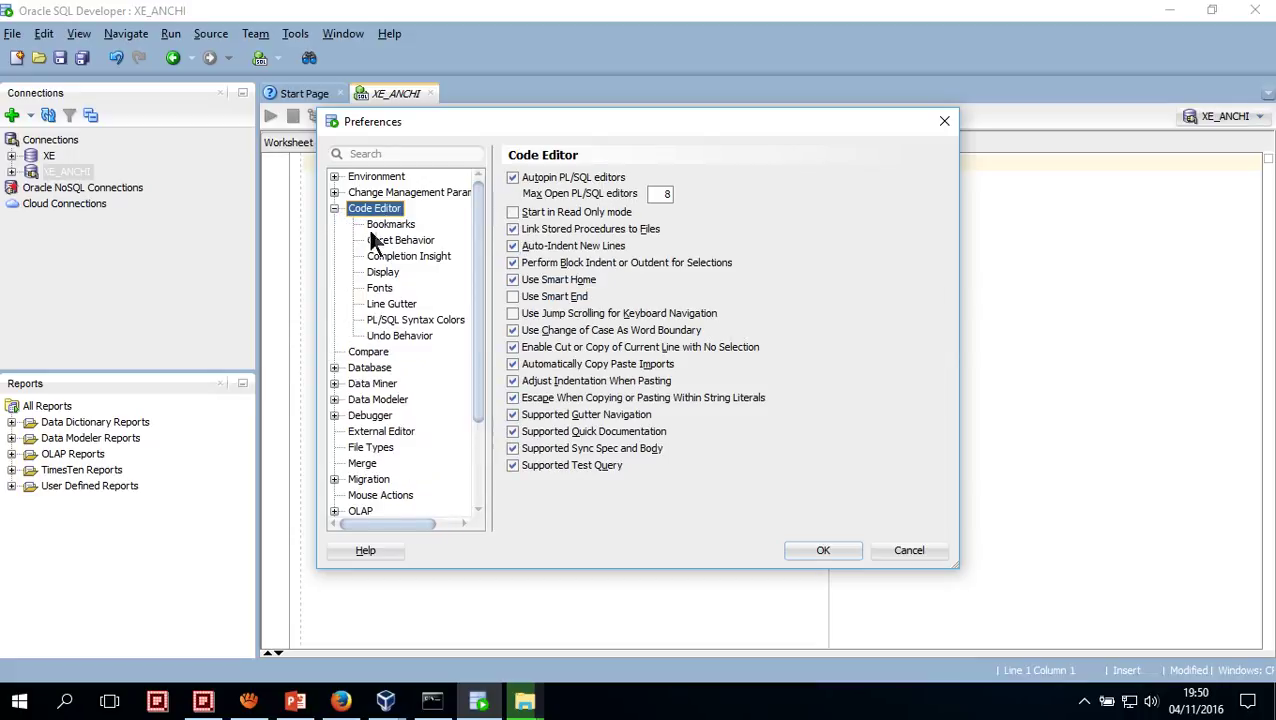
pyautogui.click(380, 287)
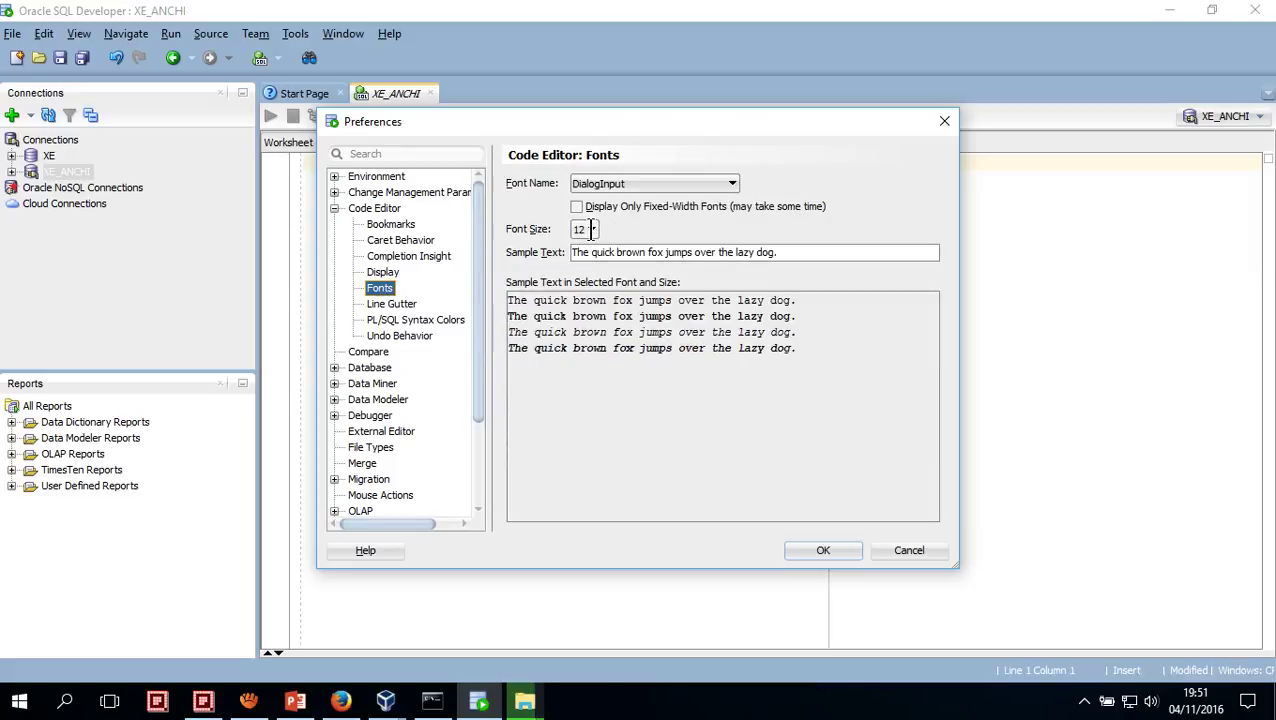
pyautogui.click(590, 230)
pyautogui.scroll(-4, 586, 352)
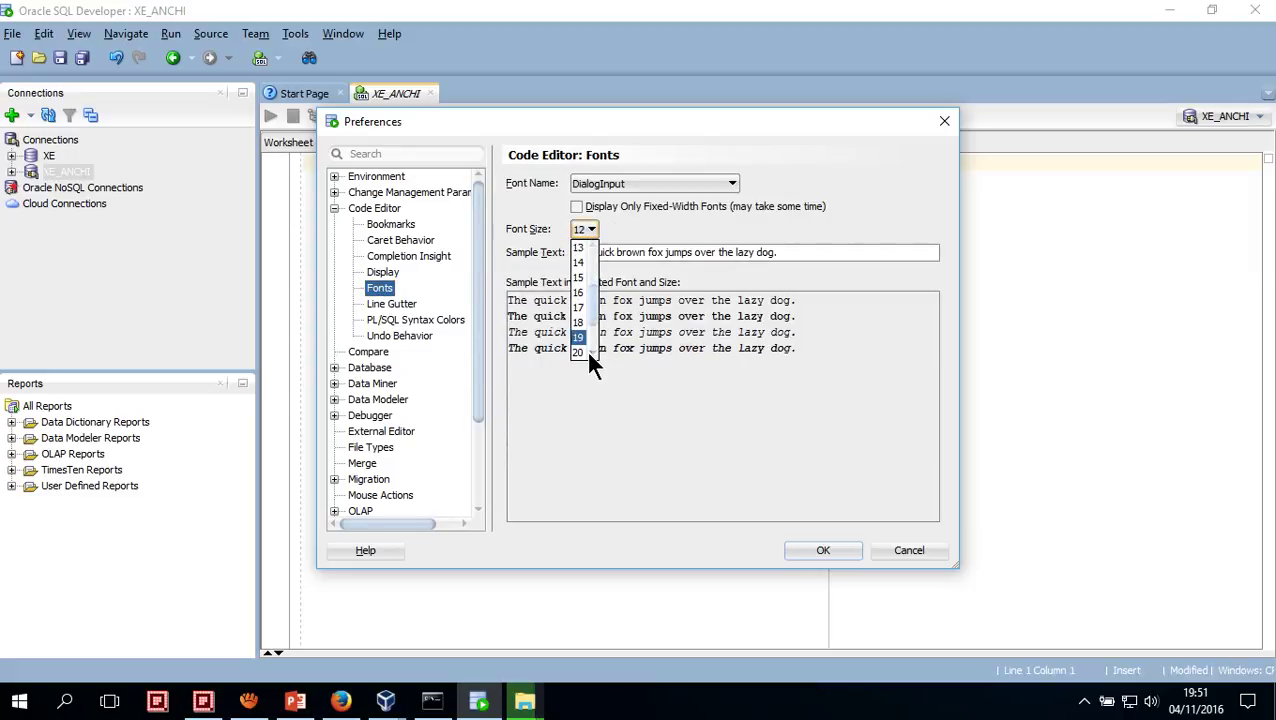
pyautogui.scroll(-1, 590, 362)
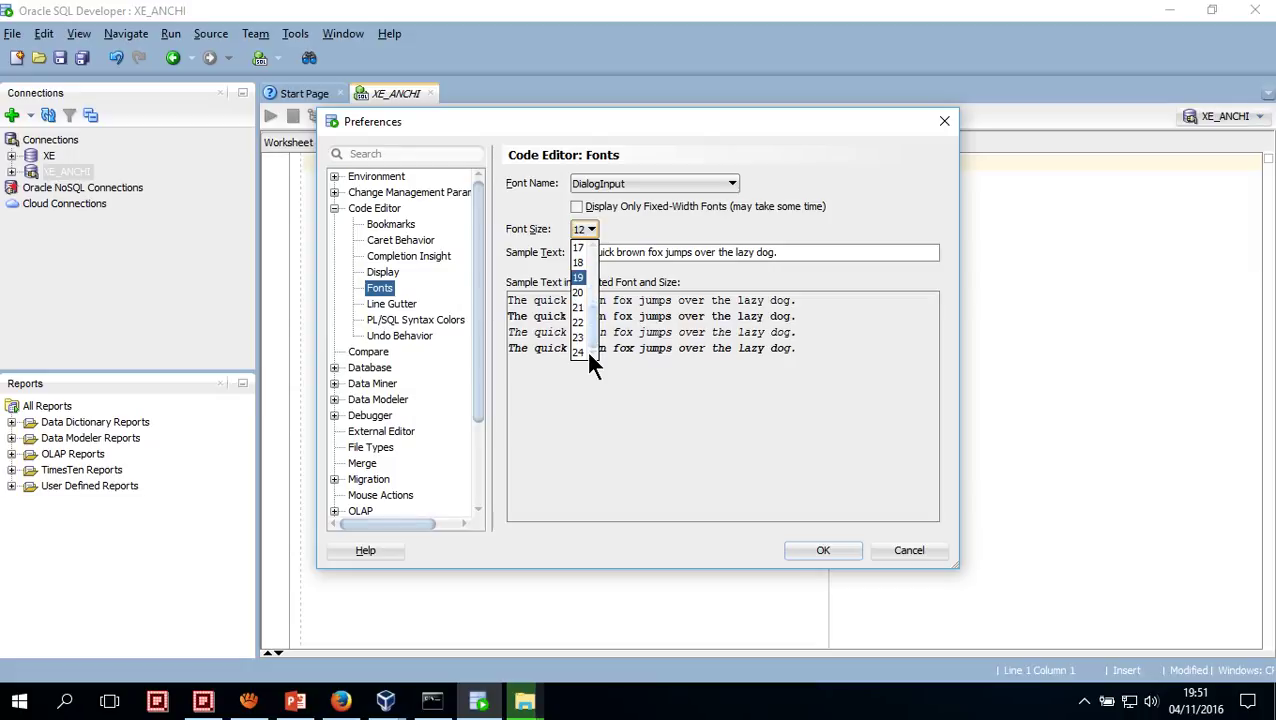
pyautogui.click(579, 323)
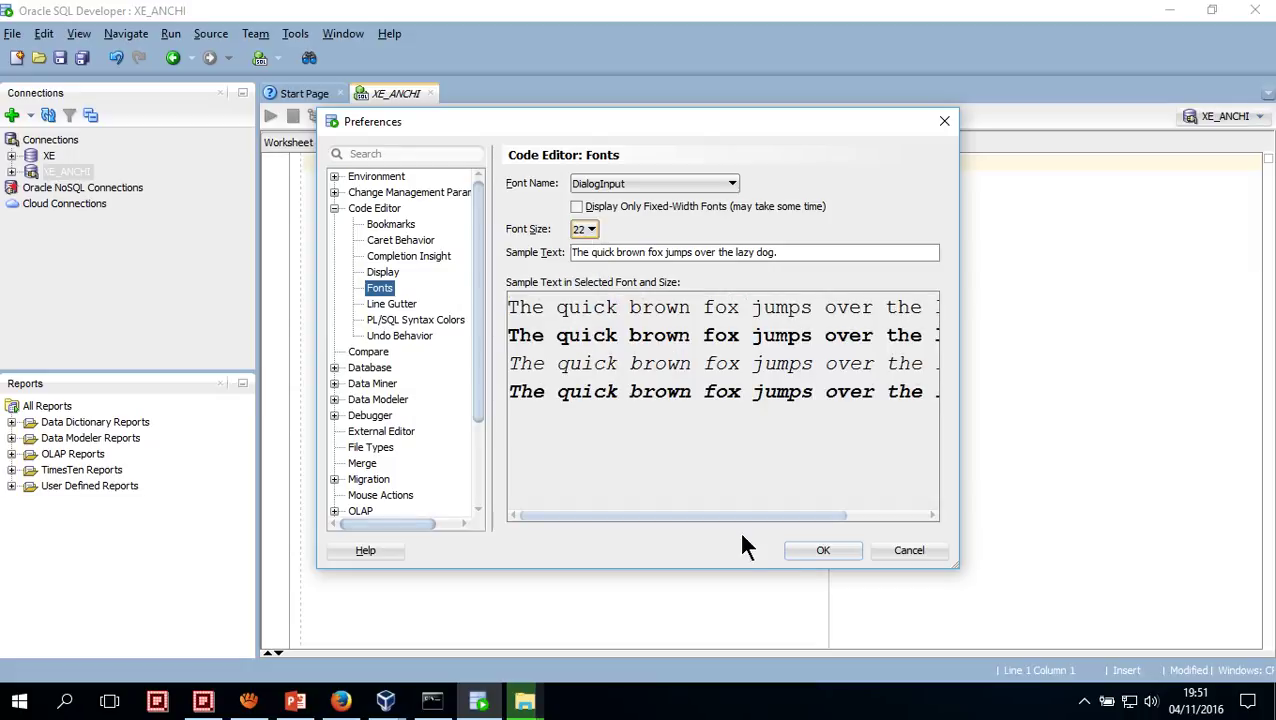
pyautogui.click(818, 551)
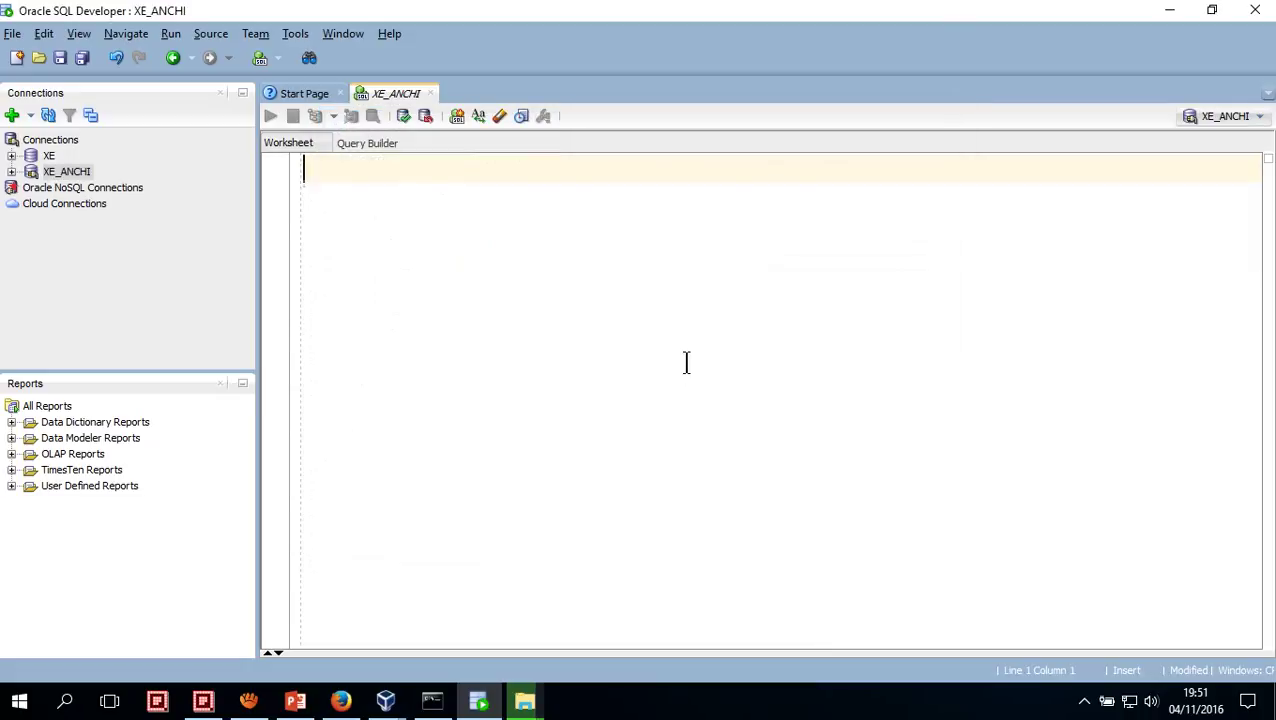
# Clear the worksheet test text and set the editor font to DialogInput at size 24
pyautogui.write('SELECT')
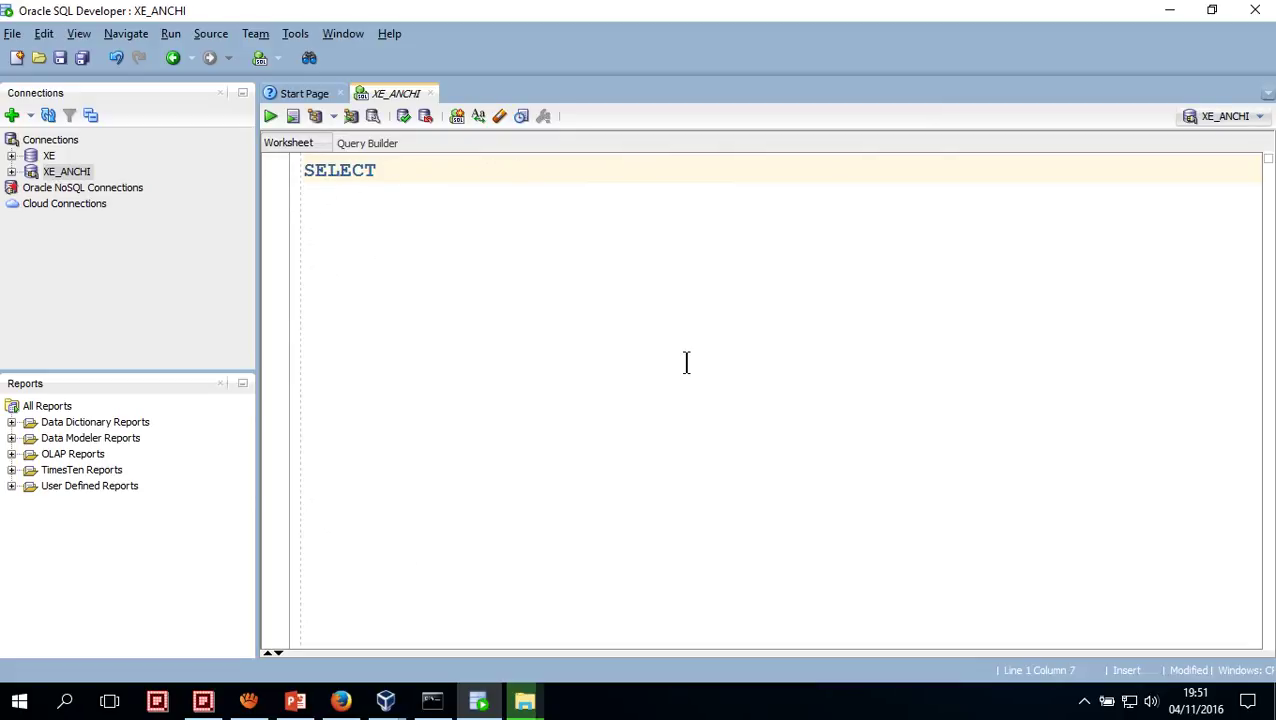
pyautogui.press('BackSpace')
pyautogui.press('BackSpace')
pyautogui.press('BackSpace')
pyautogui.press('BackSpace')
pyautogui.press('BackSpace')
pyautogui.press('BackSpace')
pyautogui.click(292, 36)
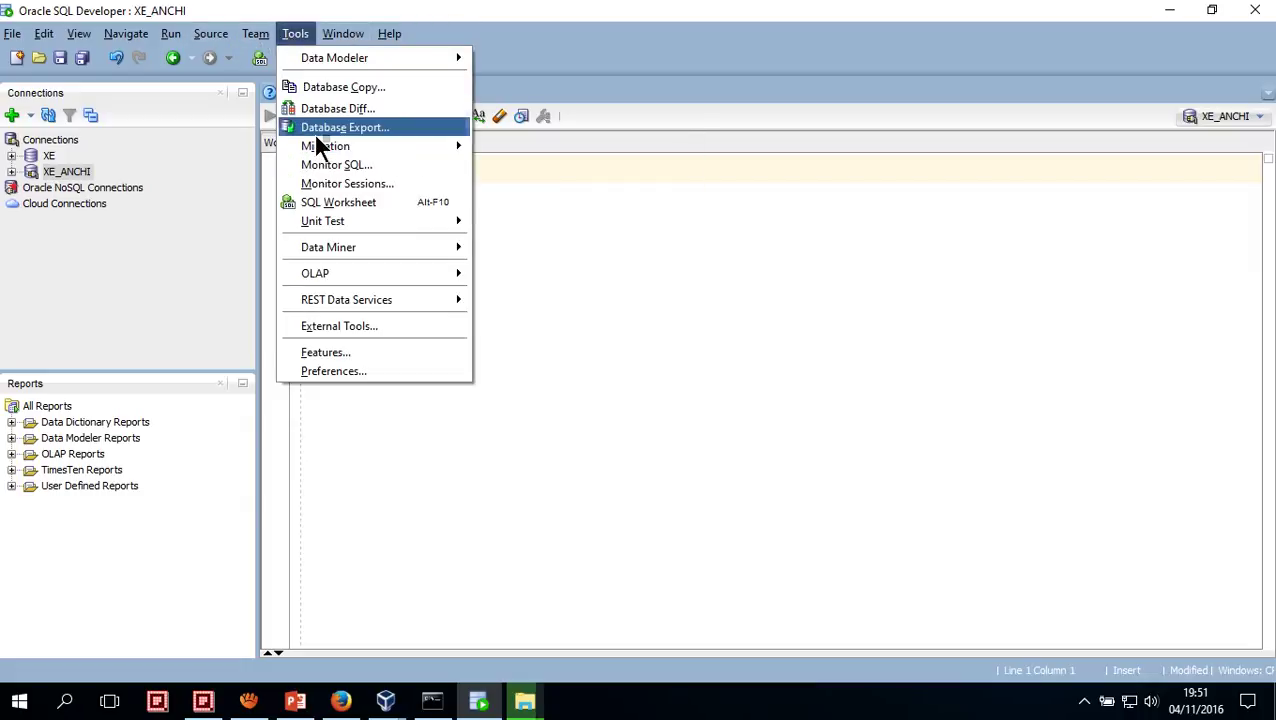
pyautogui.click(330, 373)
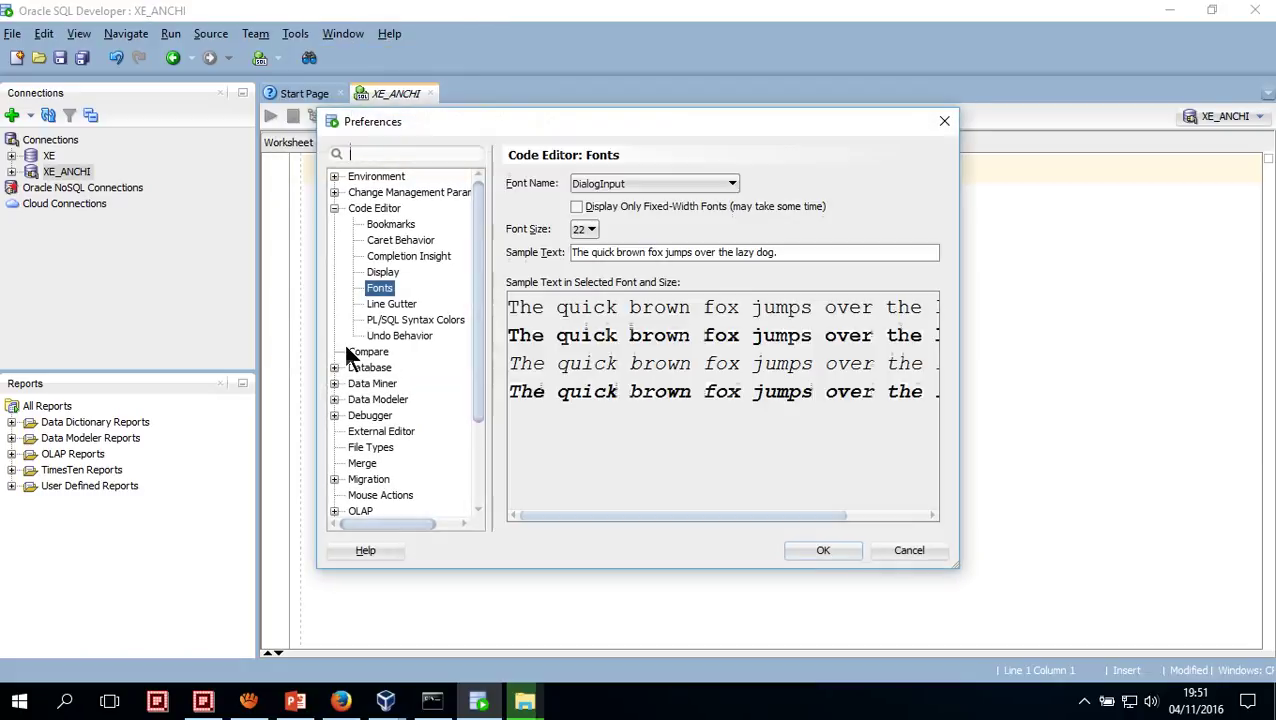
pyautogui.click(584, 229)
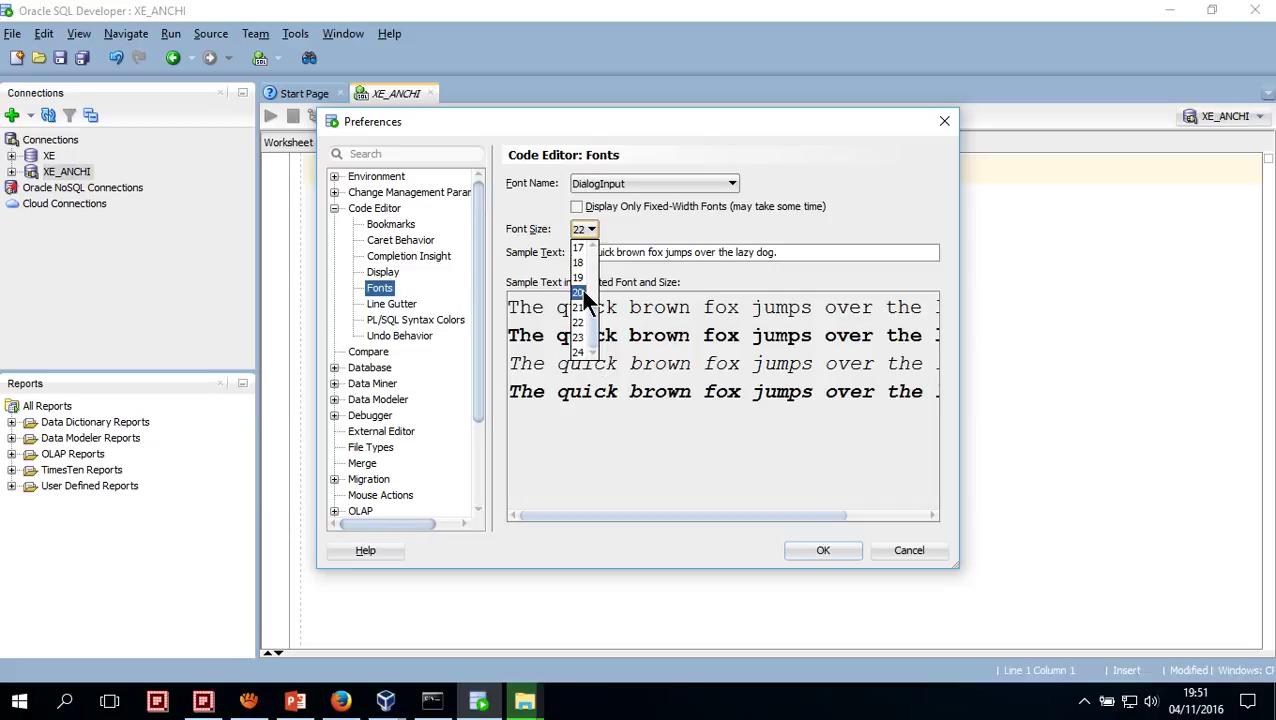
pyautogui.click(578, 353)
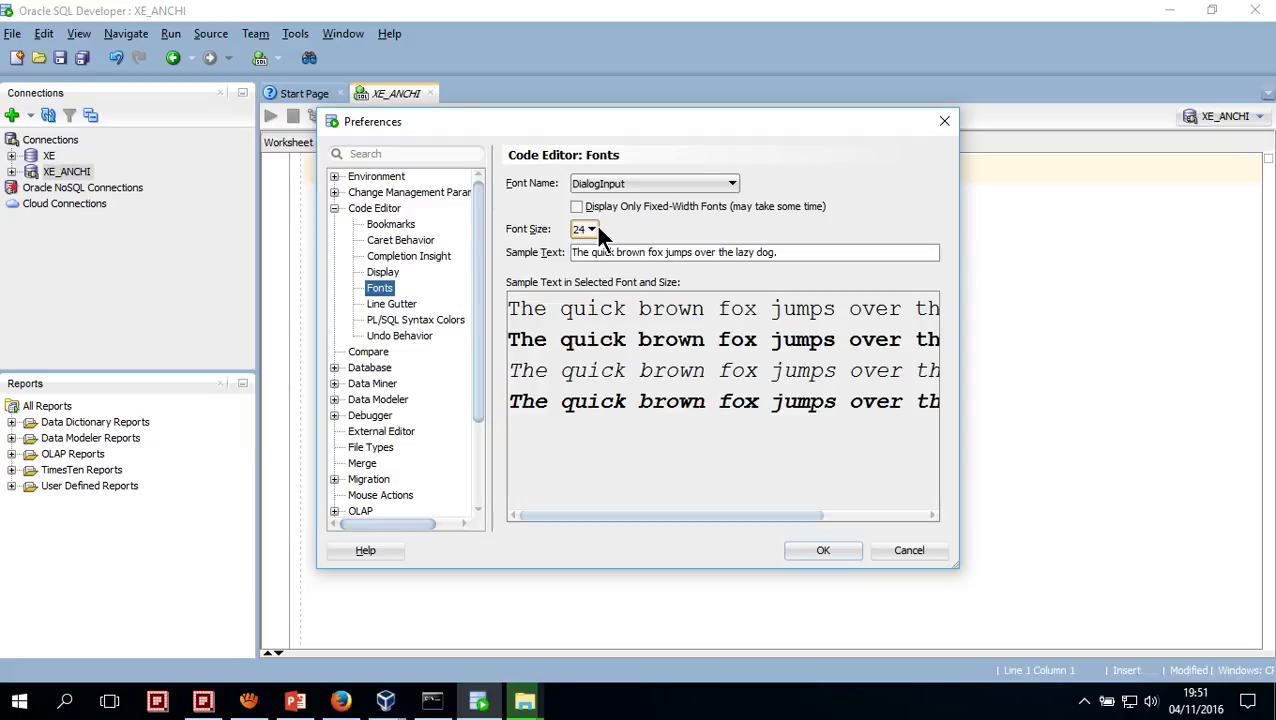
pyautogui.click(613, 186)
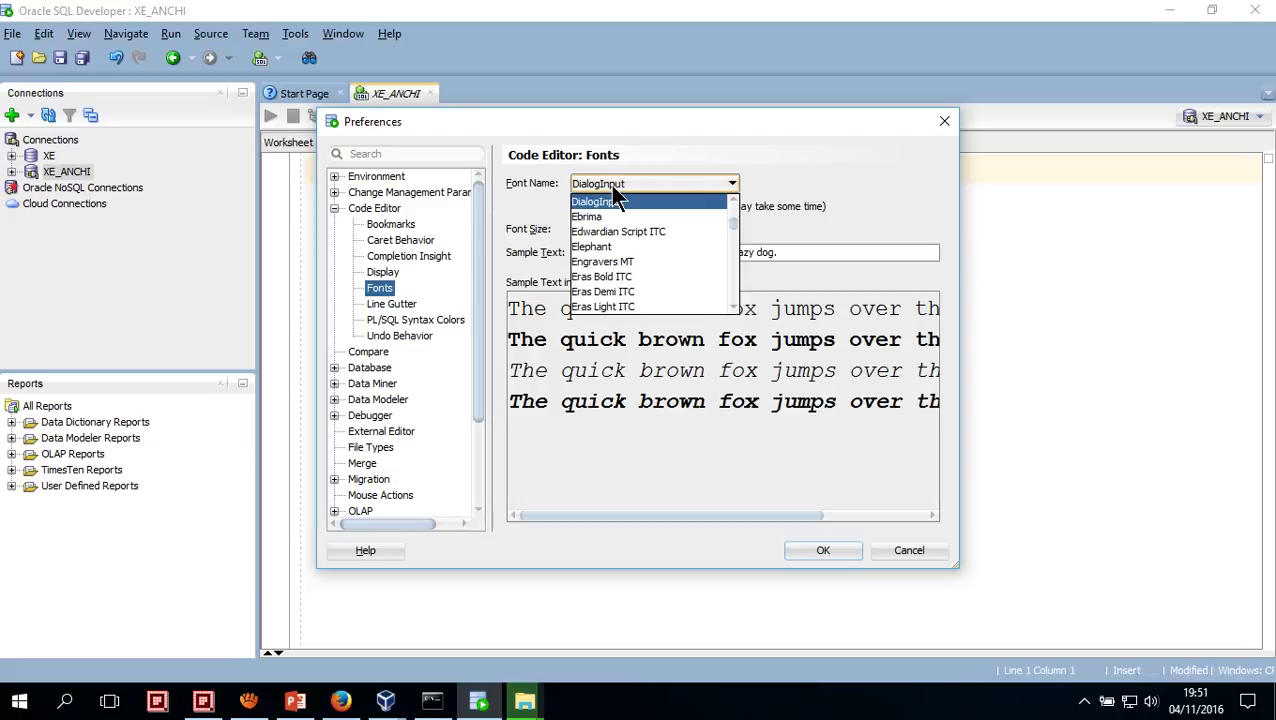
pyautogui.click(610, 184)
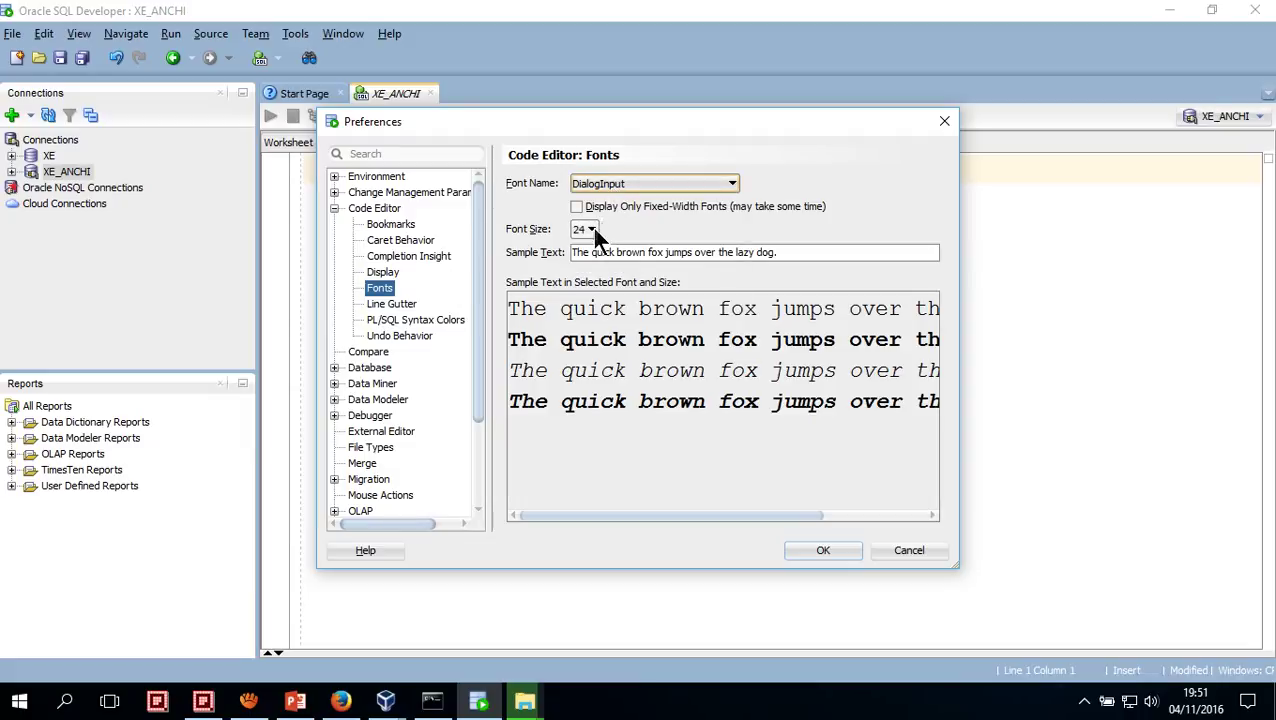
pyautogui.click(591, 227)
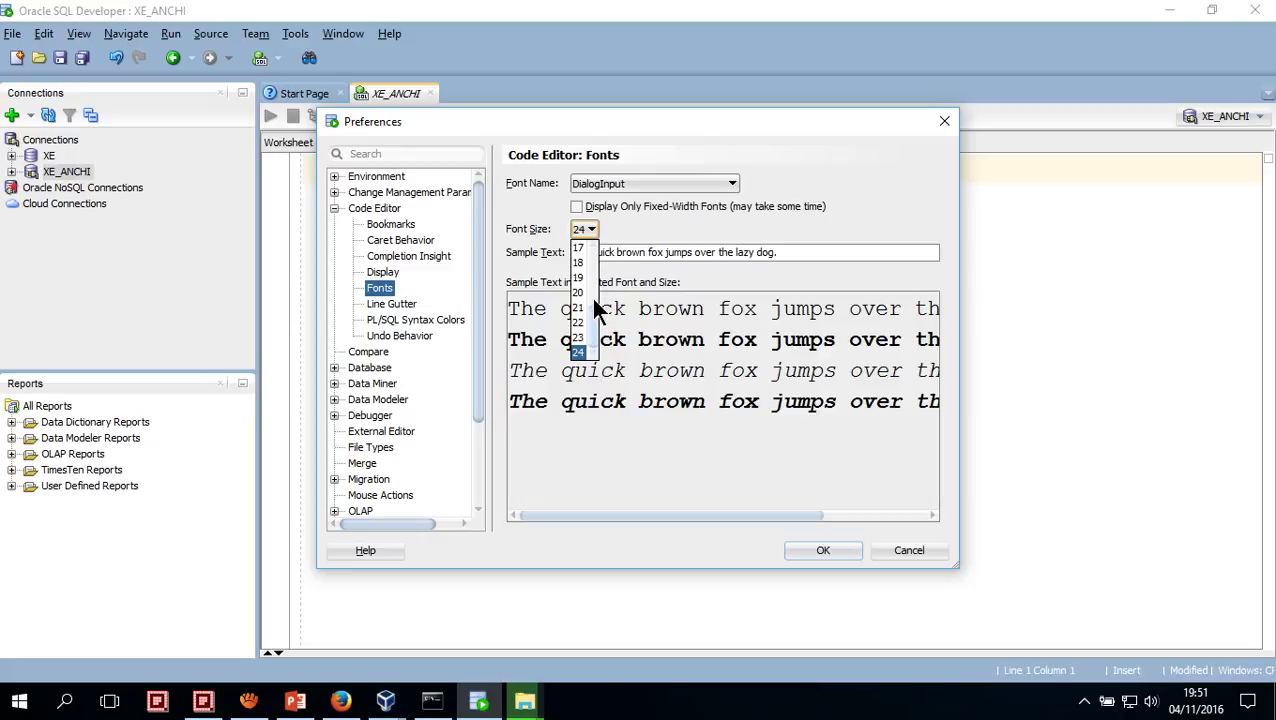
pyautogui.click(578, 352)
pyautogui.click(795, 552)
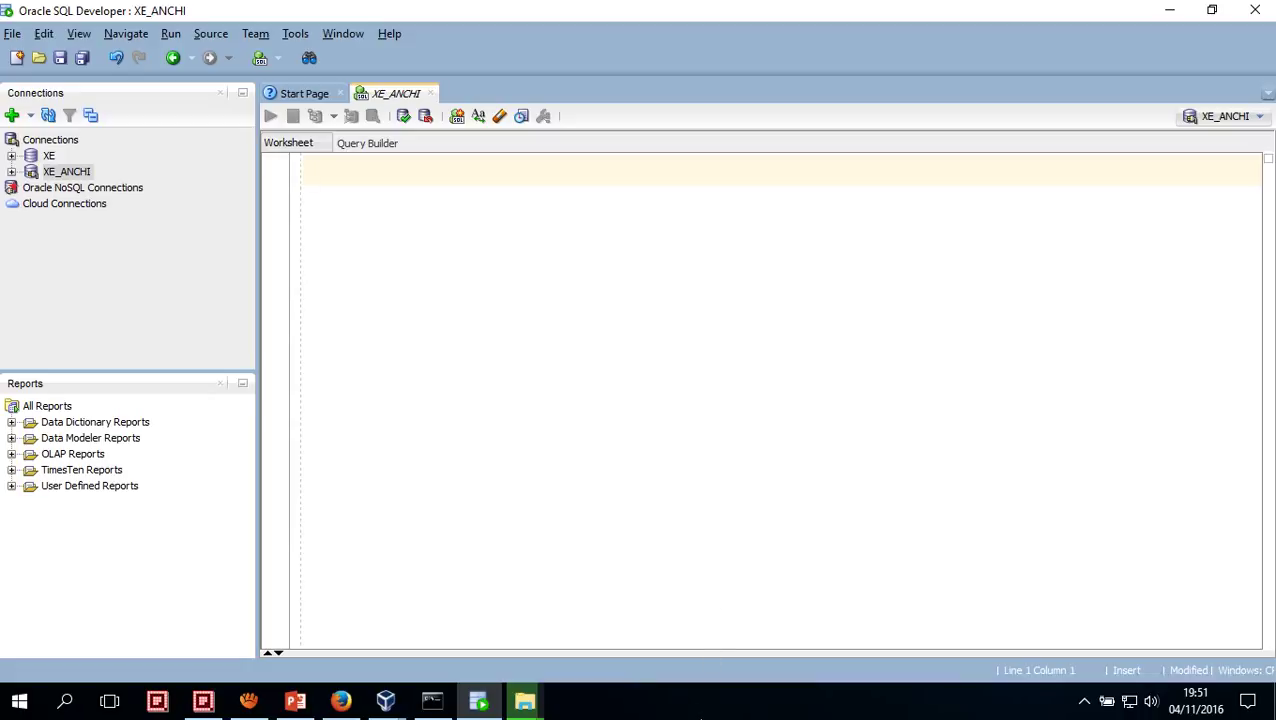
pyautogui.click(716, 717)
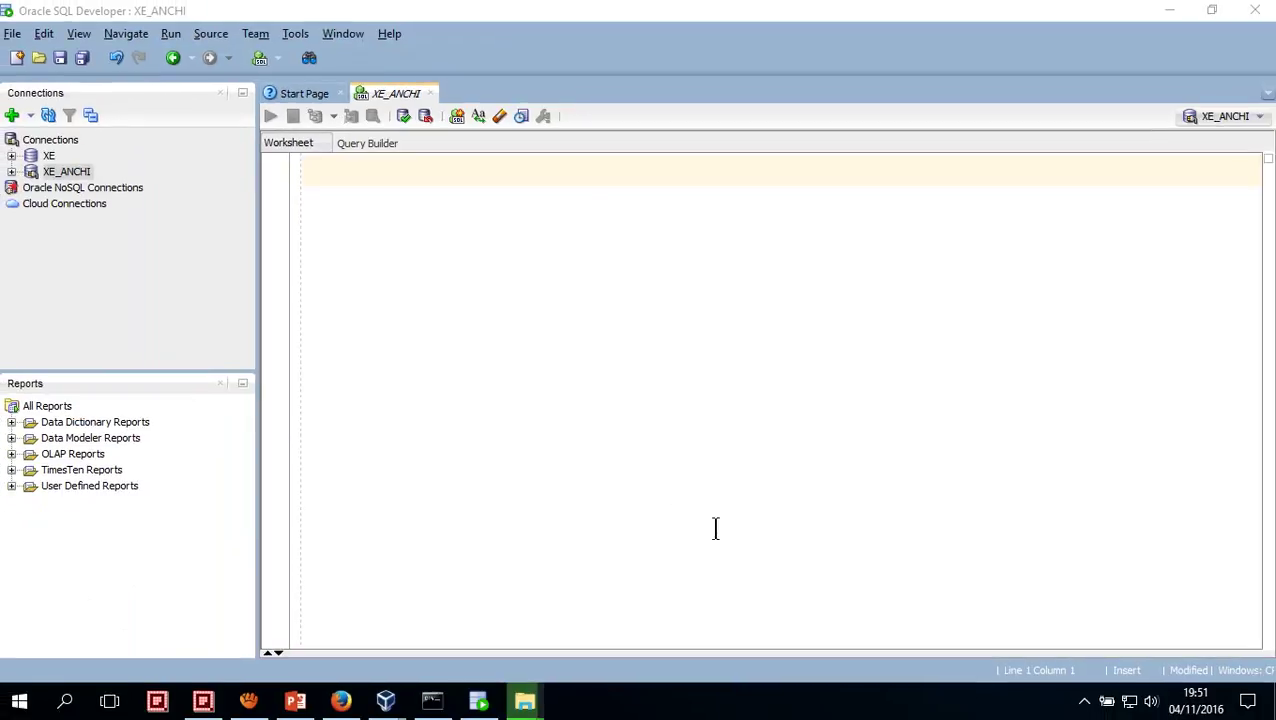
pyautogui.click(1084, 704)
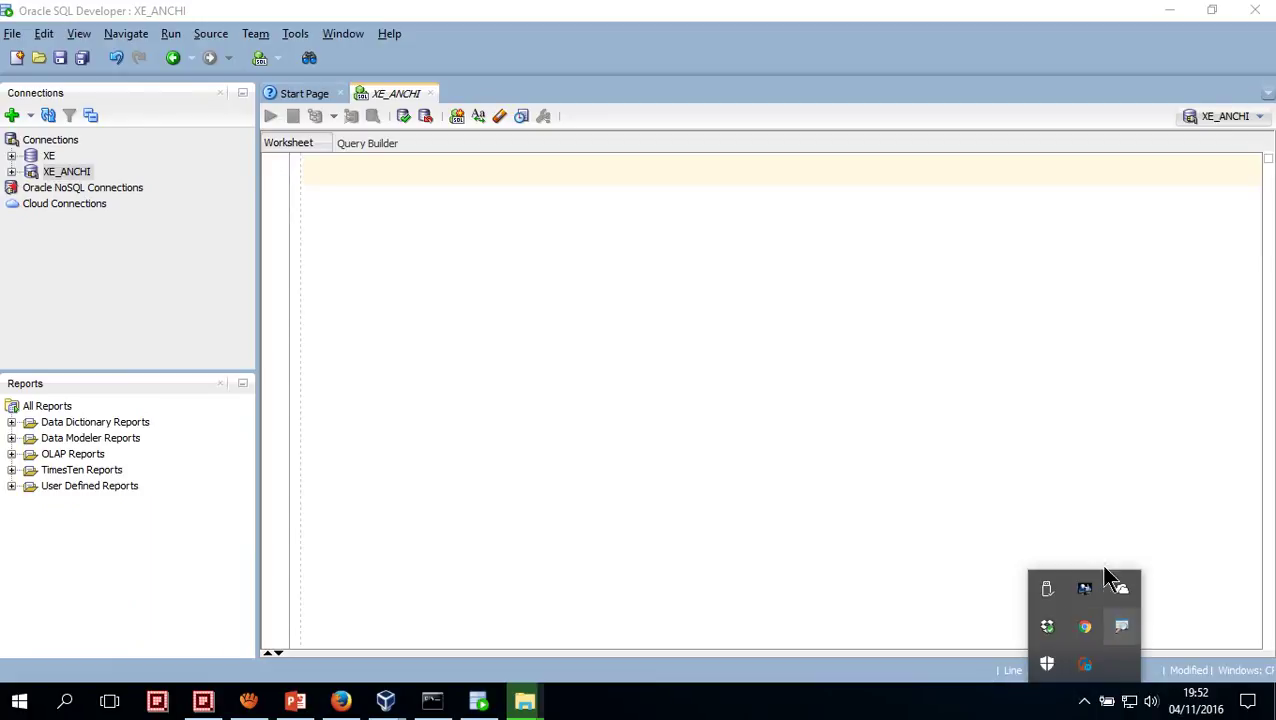
pyautogui.rightClick(1122, 630)
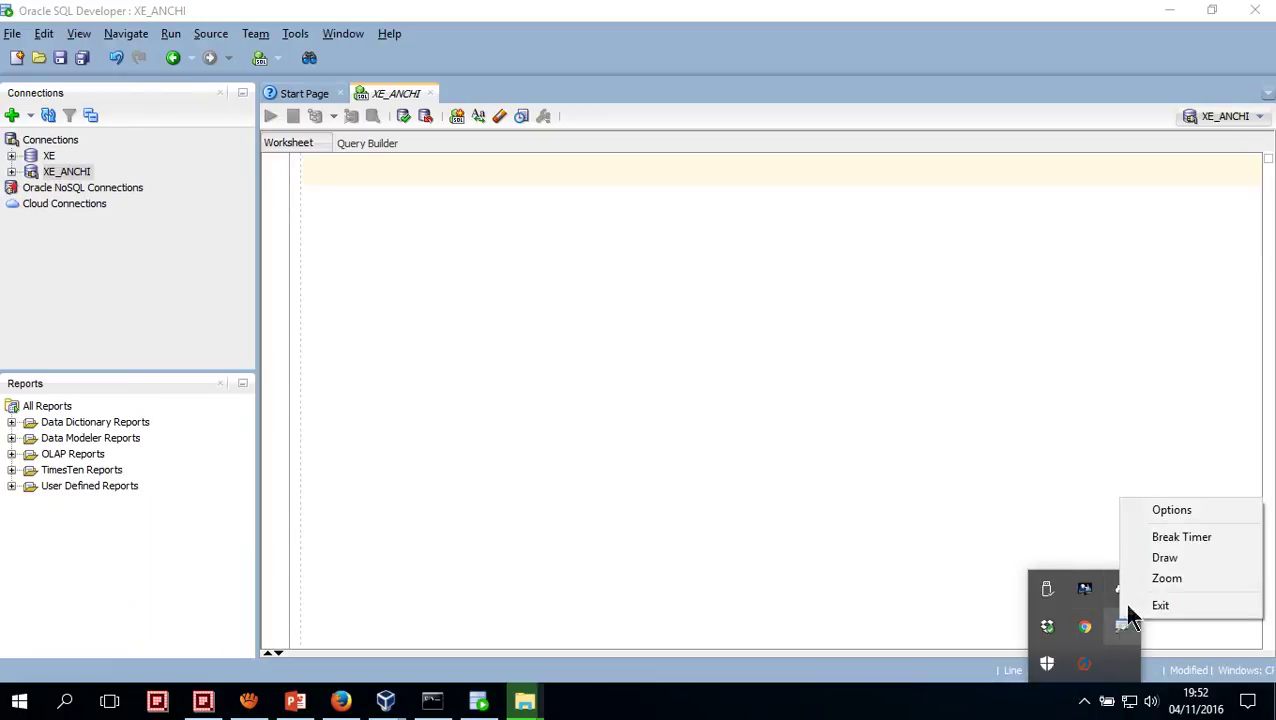
pyautogui.click(1150, 590)
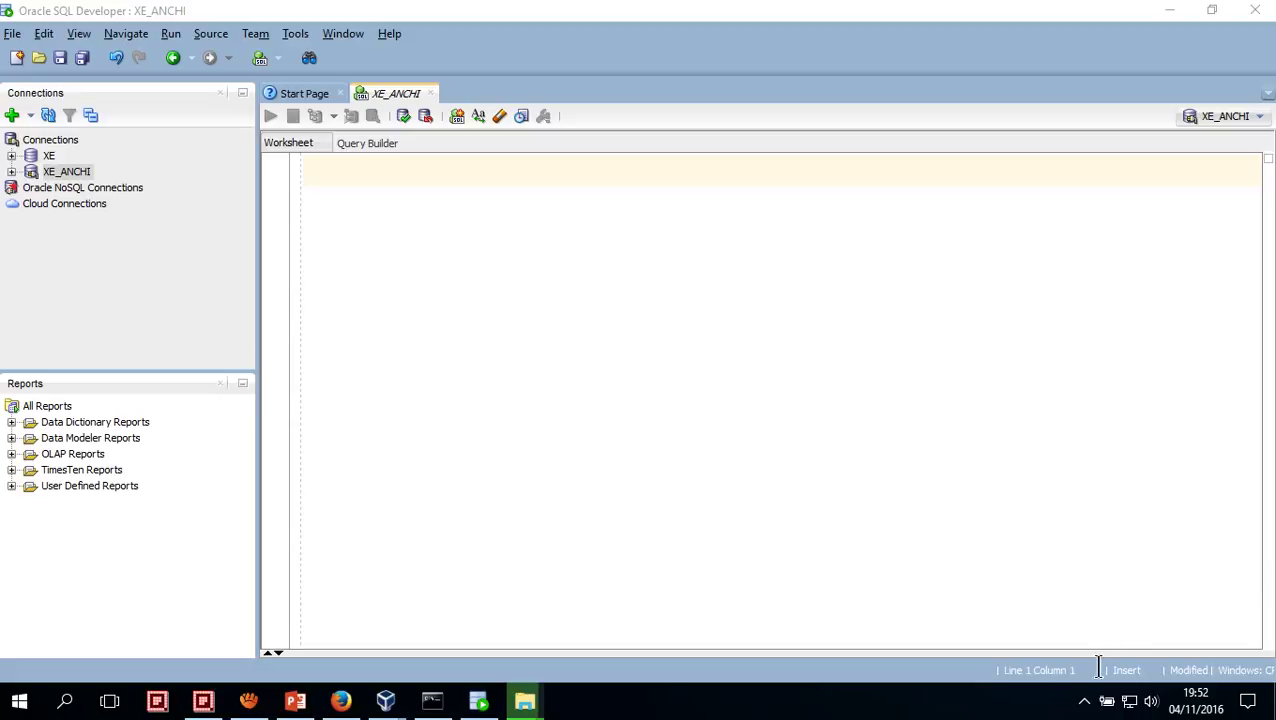
pyautogui.click(1088, 704)
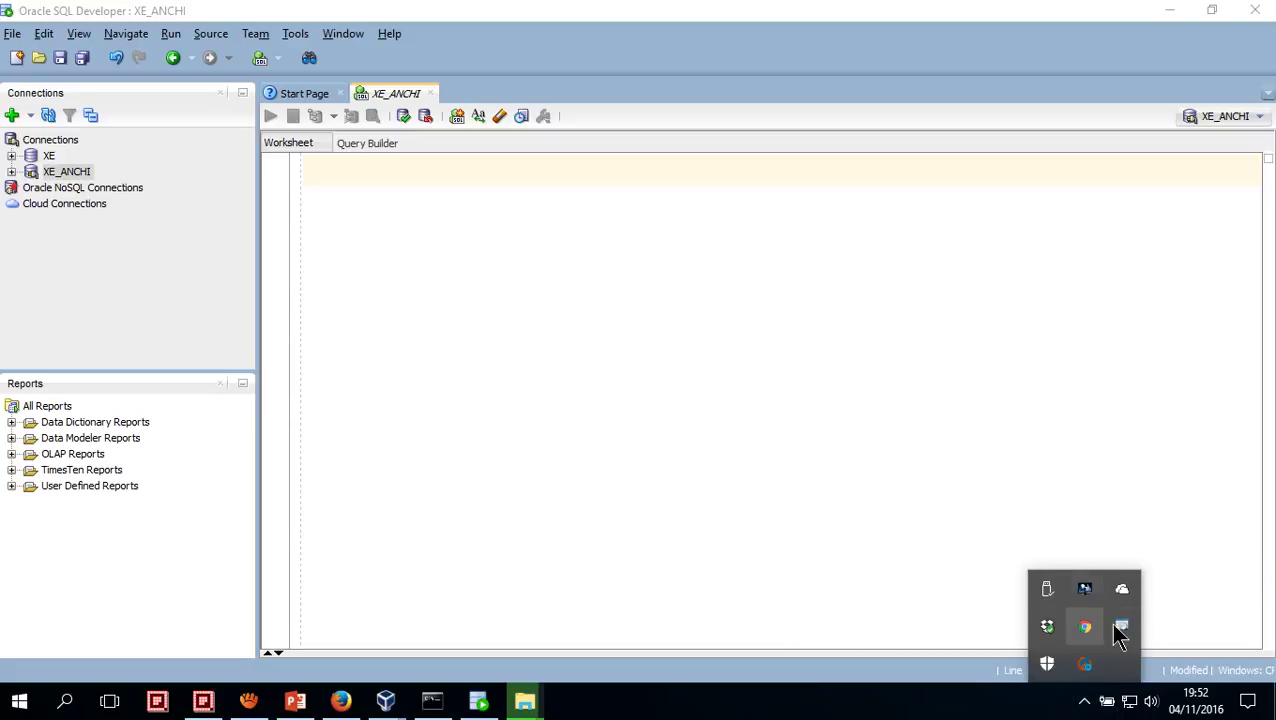
pyautogui.rightClick(1121, 628)
pyautogui.click(1164, 511)
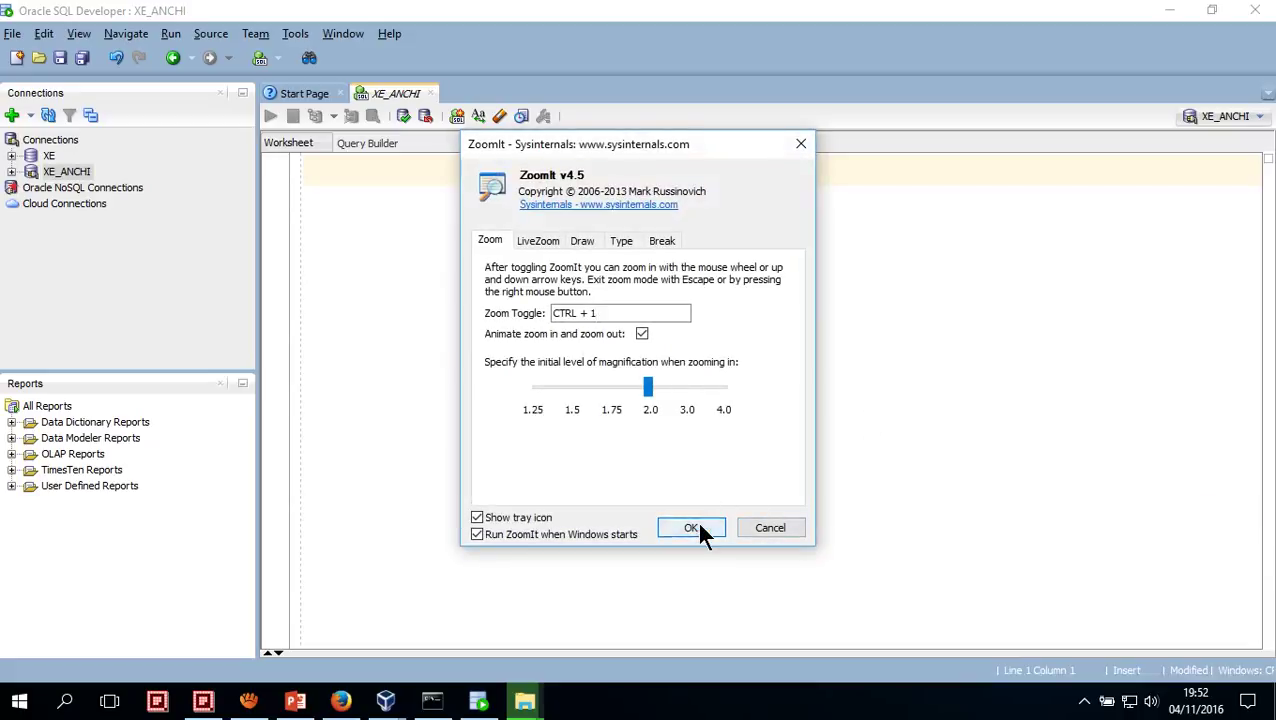
pyautogui.click(696, 524)
# Write the query SELECT TABLE_NAME FROM USER_TABLES; in the XE_ANCHI worksheet
pyautogui.write('SELECT')
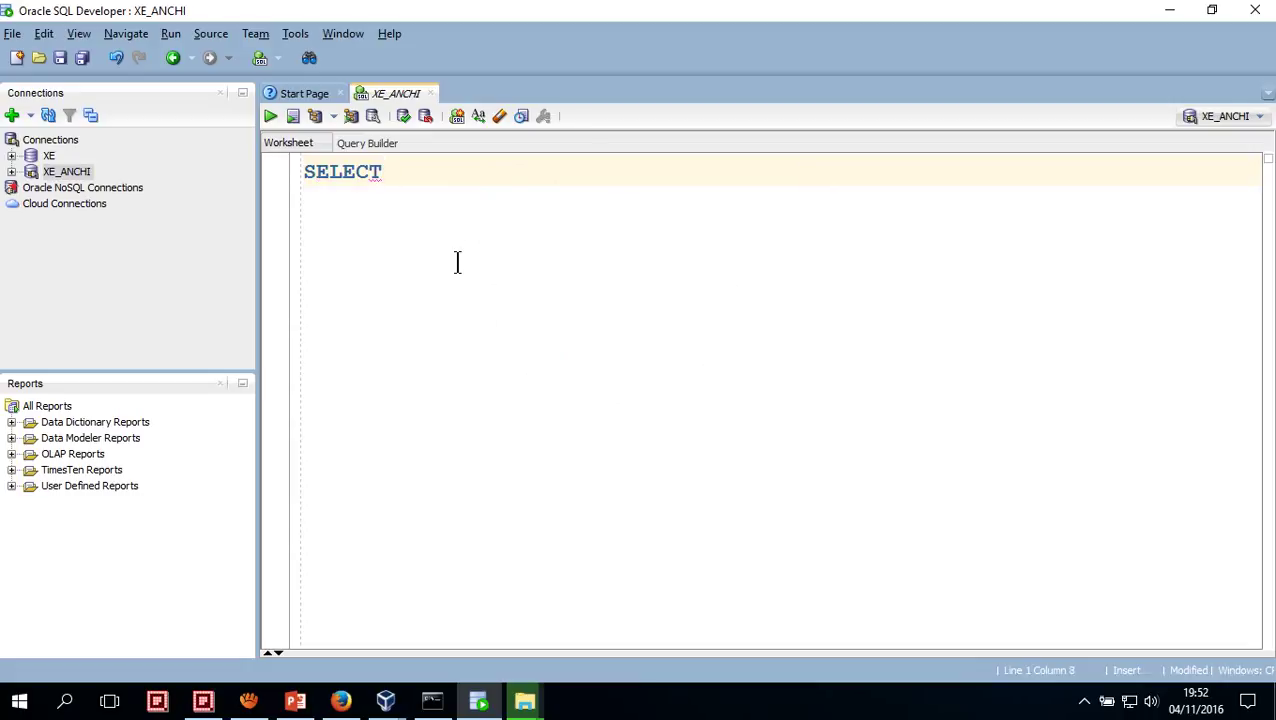
pyautogui.write(' USER')
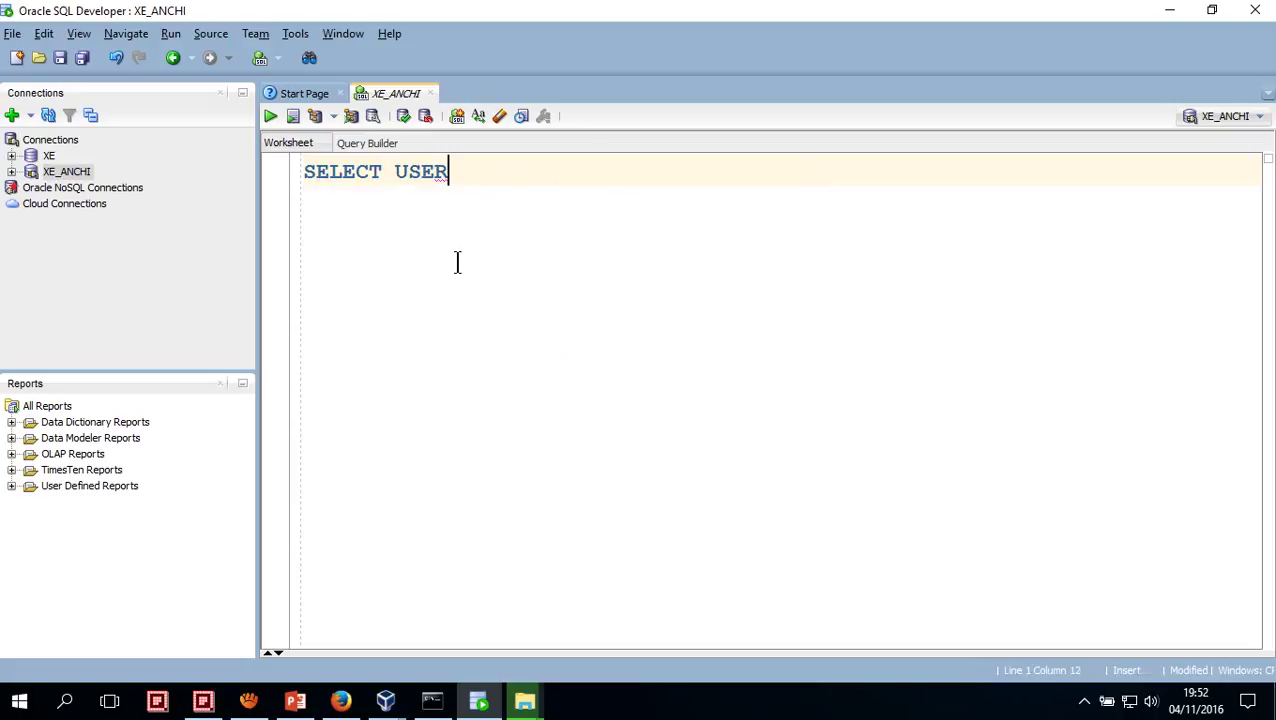
pyautogui.press('BackSpace')
pyautogui.press('BackSpace')
pyautogui.press('BackSpace')
pyautogui.press('BackSpace')
pyautogui.write('TABLE_NAM')
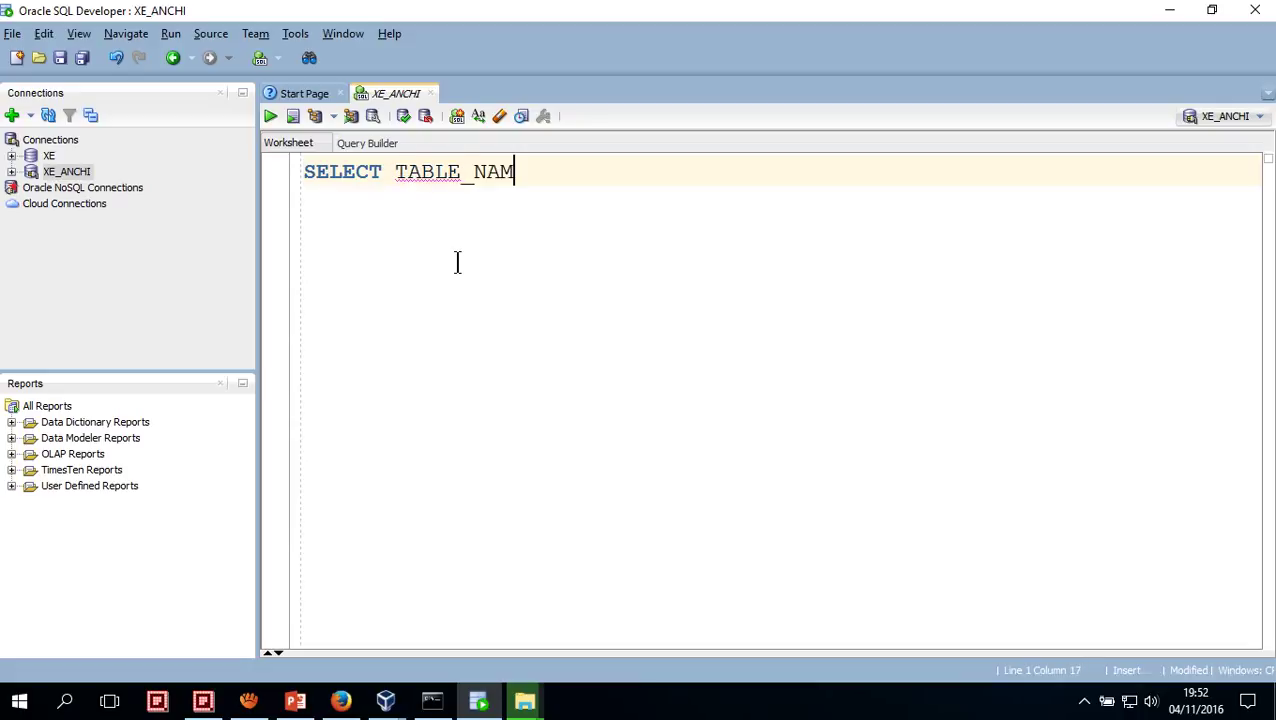
pyautogui.write('E')
pyautogui.press('Return')
pyautogui.write('FR')
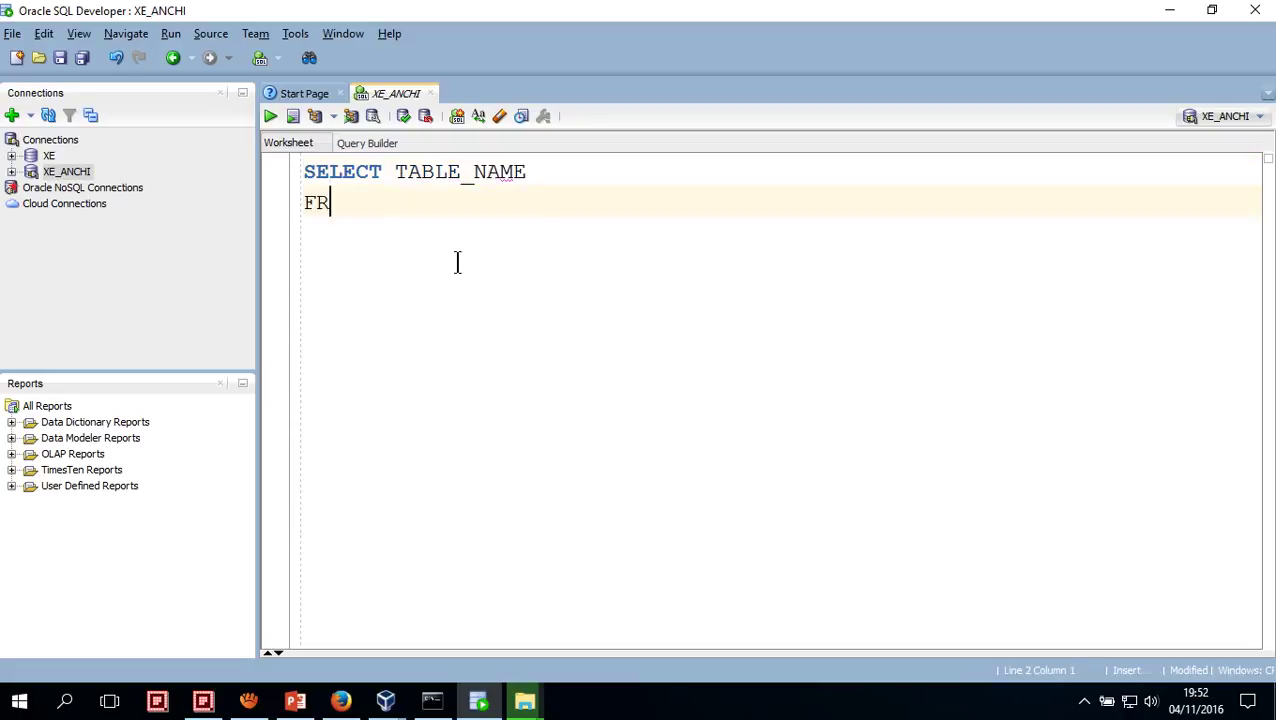
pyautogui.write('OM USER')
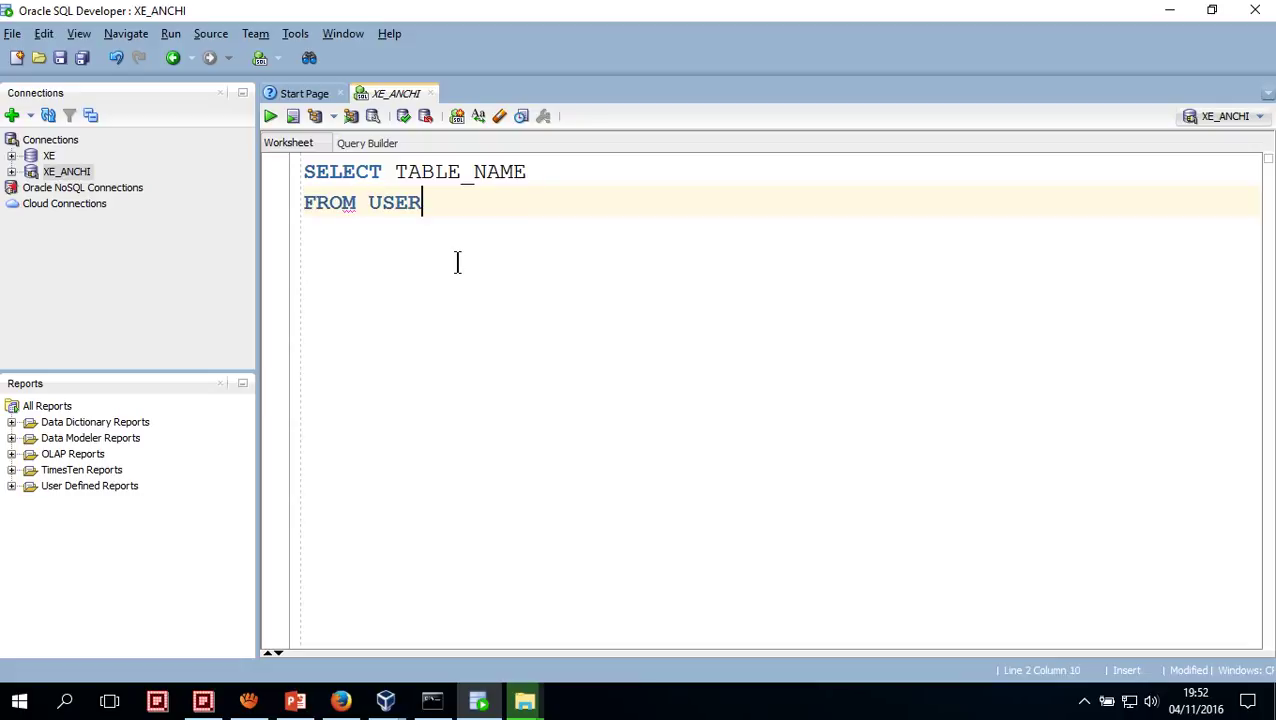
pyautogui.write('_TABLES;')
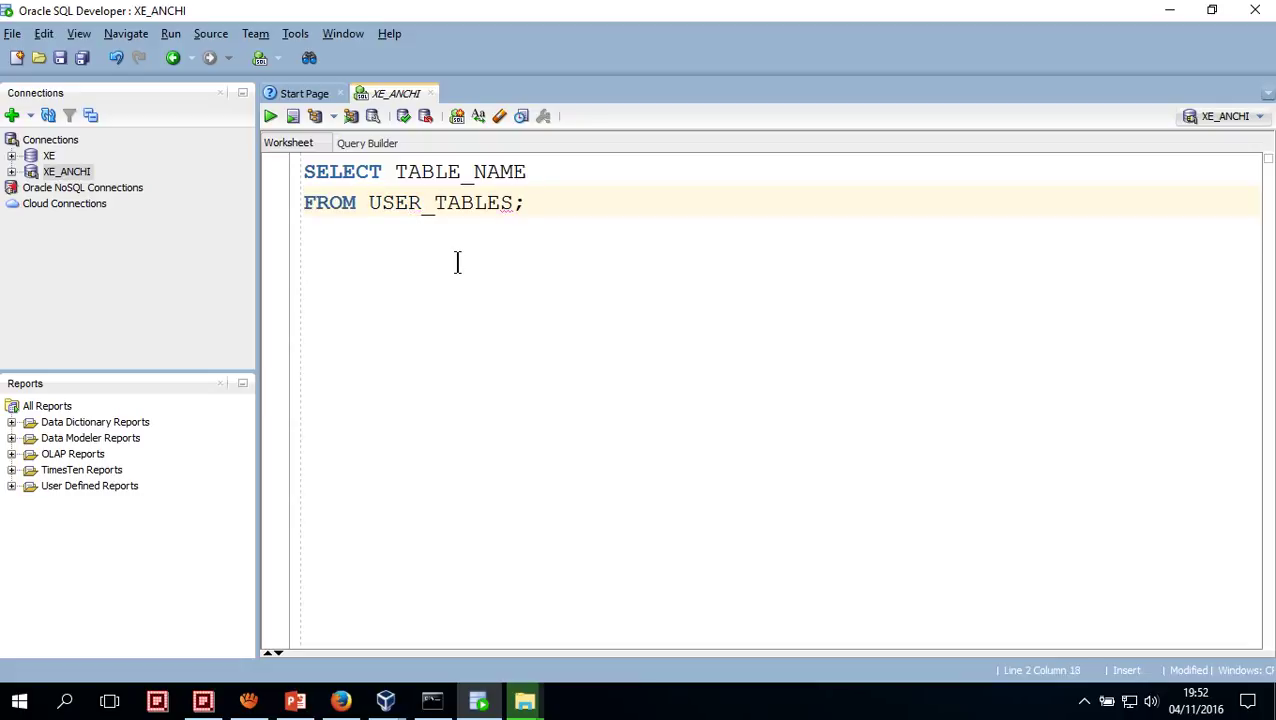
pyautogui.press('Return')
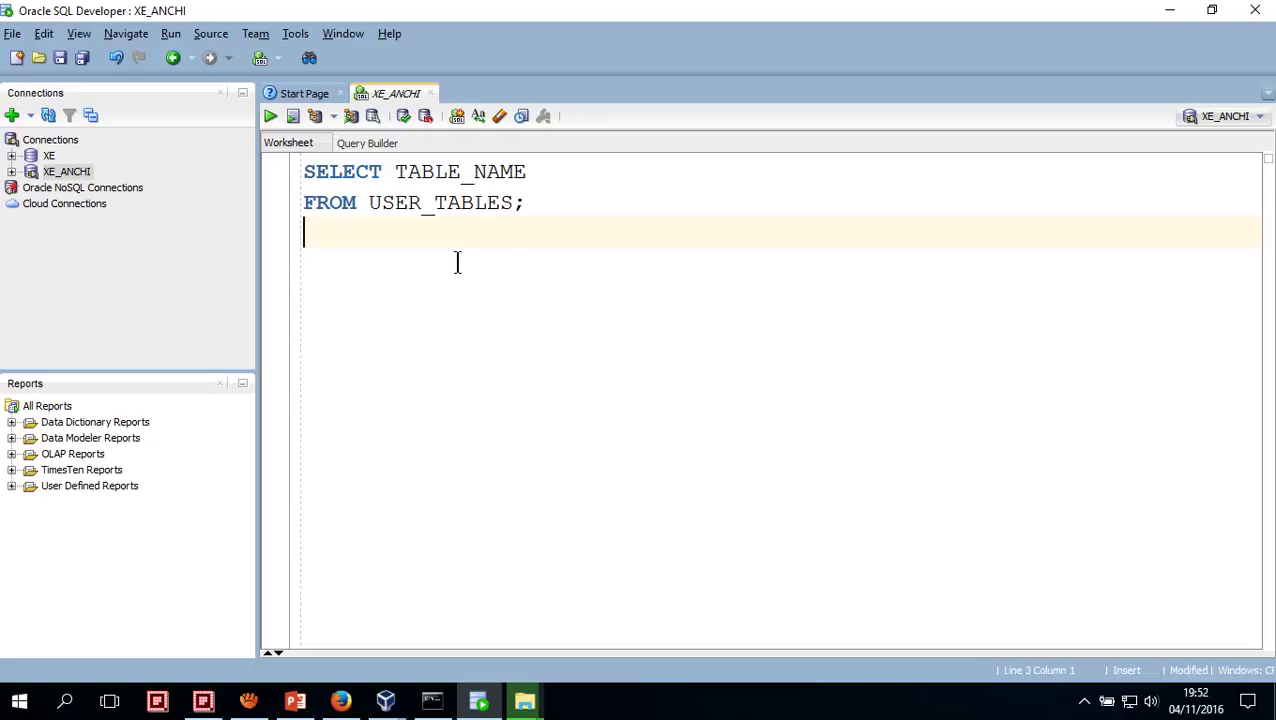
# Select the whole query and run it against XE_ANCHI
pyautogui.hotkey('ctrl', 'Home')
pyautogui.hotkey('ctrl', 'shift', 'End')
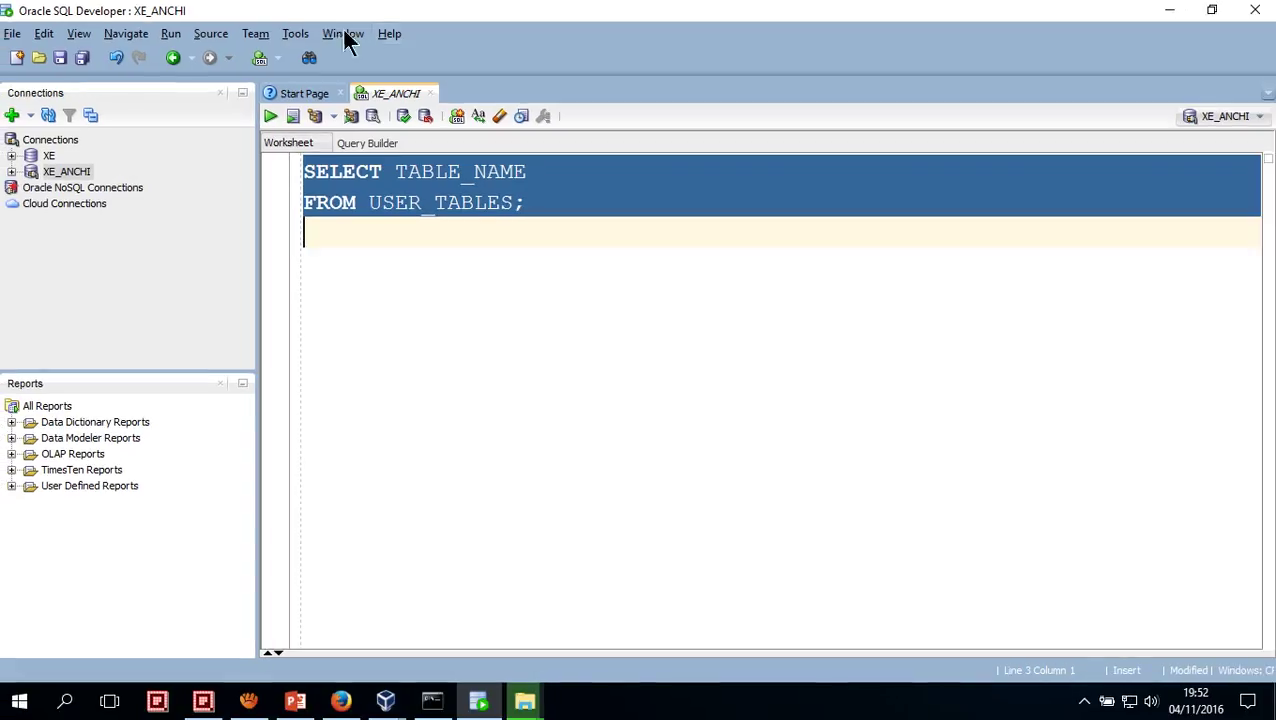
pyautogui.click(273, 116)
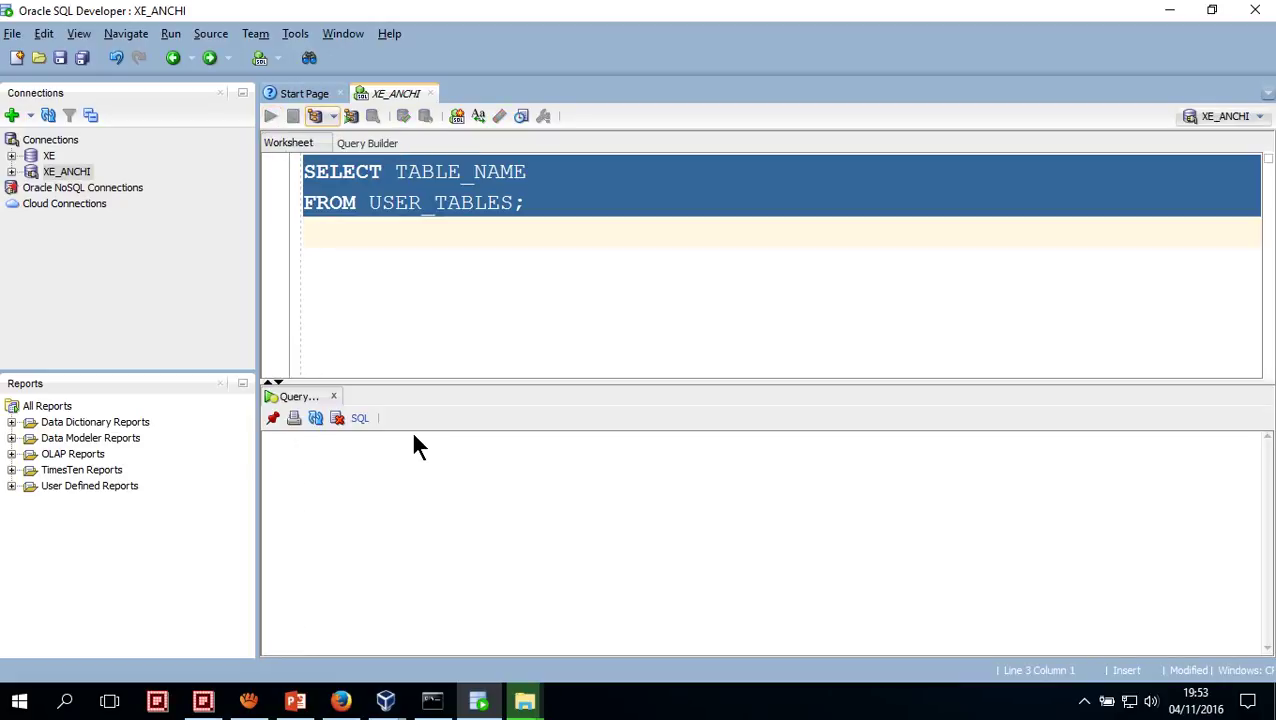